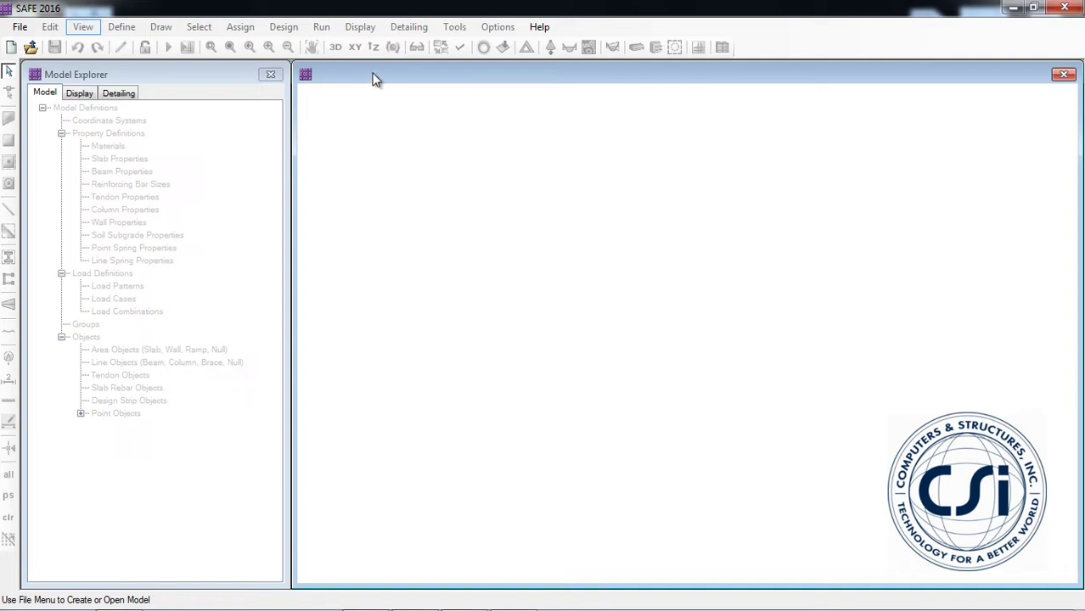
Step: Start a new model and choose ACI 318-14 as its design code
left_click(20, 28)
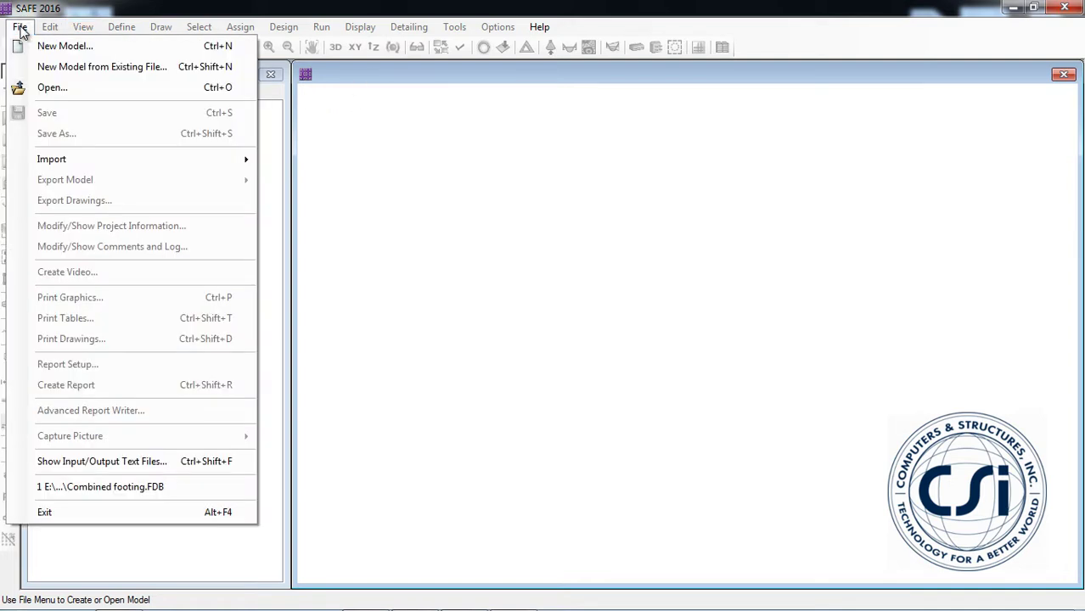
left_click(53, 47)
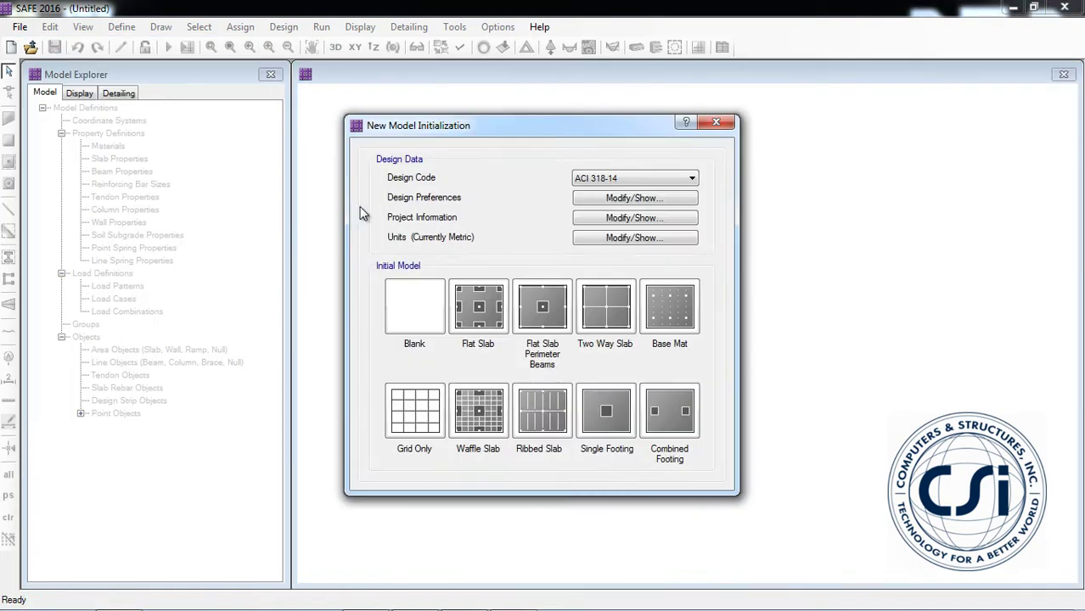
left_click(592, 180)
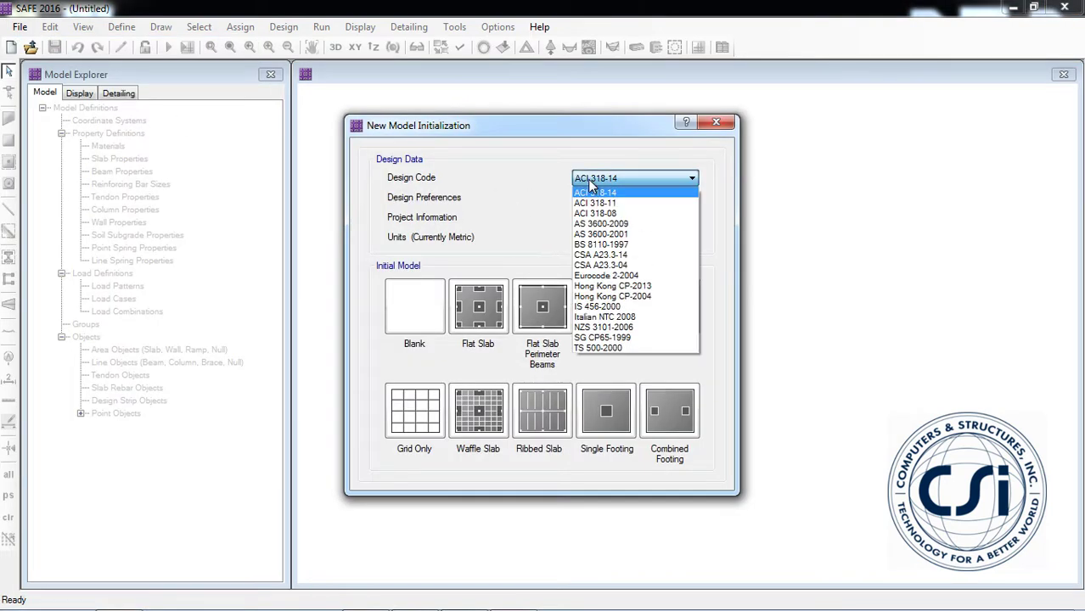
left_click(593, 192)
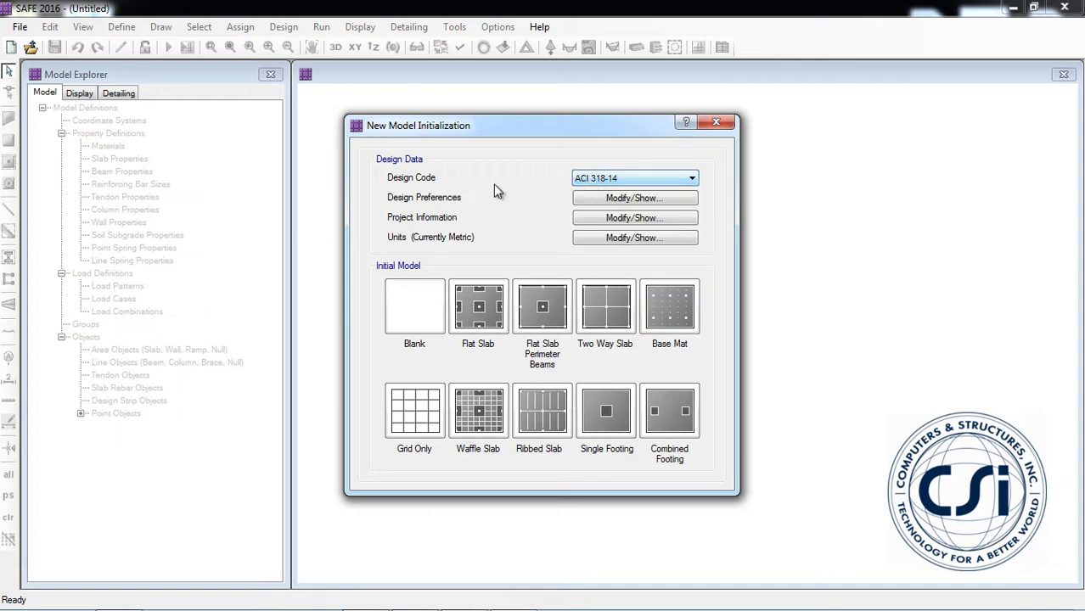
Step: In the design preferences, set the slab clear cover to 50 mm for both top and bottom
left_click(642, 200)
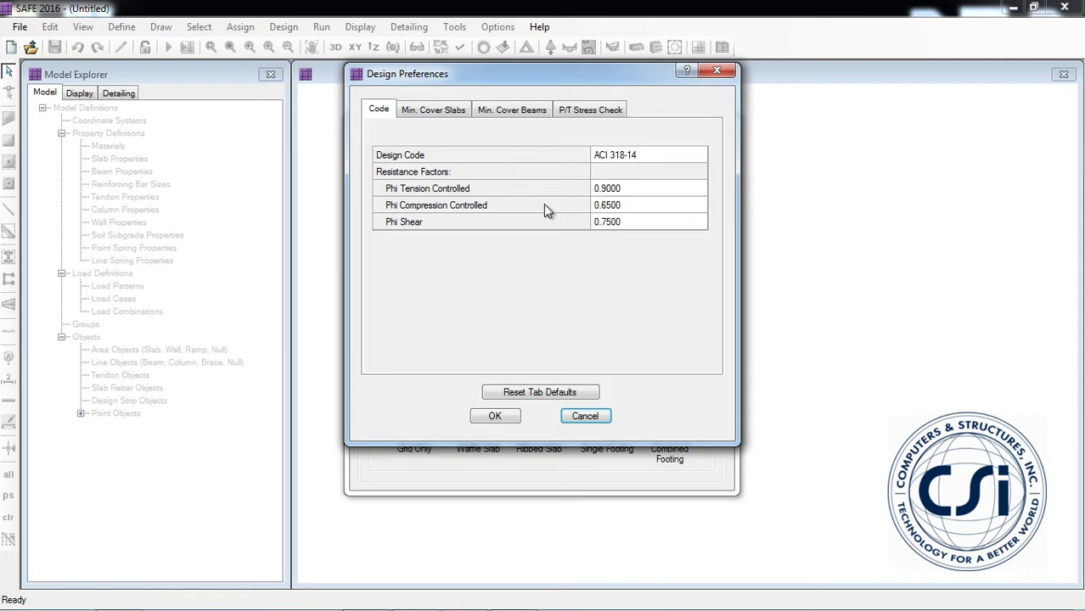
left_click(430, 110)
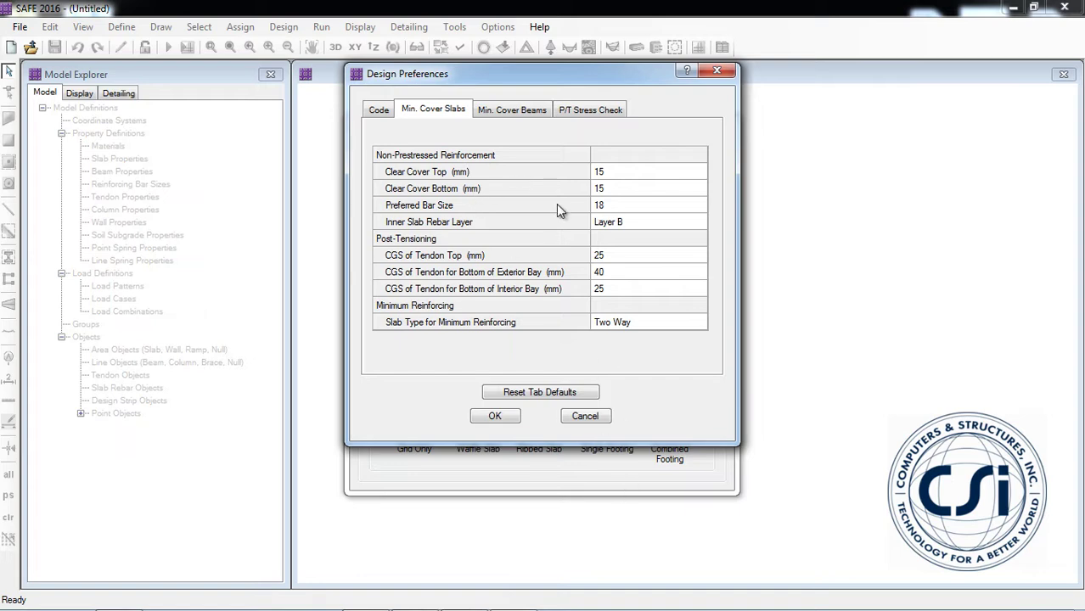
left_click(607, 168)
left_click(607, 169)
key("Down")
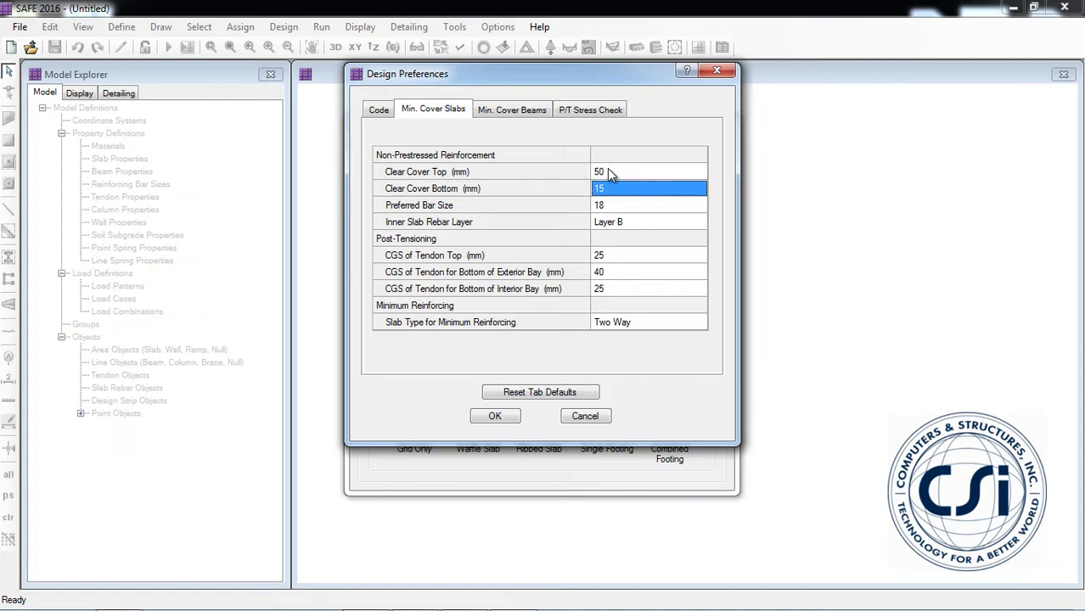
type("5")
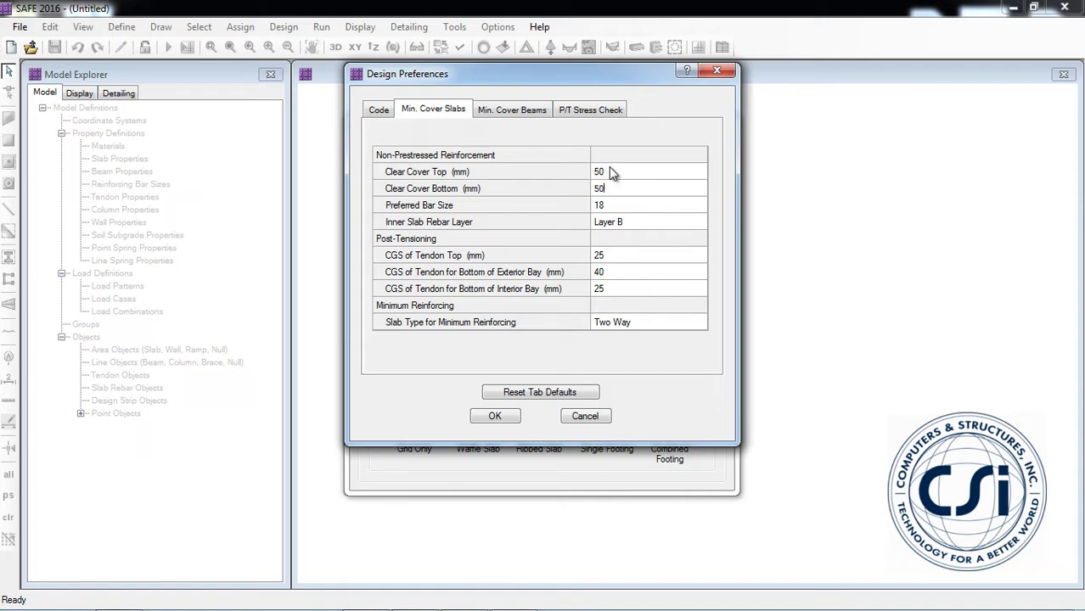
Step: Set the preferred bar size for slab reinforcement to 16
left_click(616, 207)
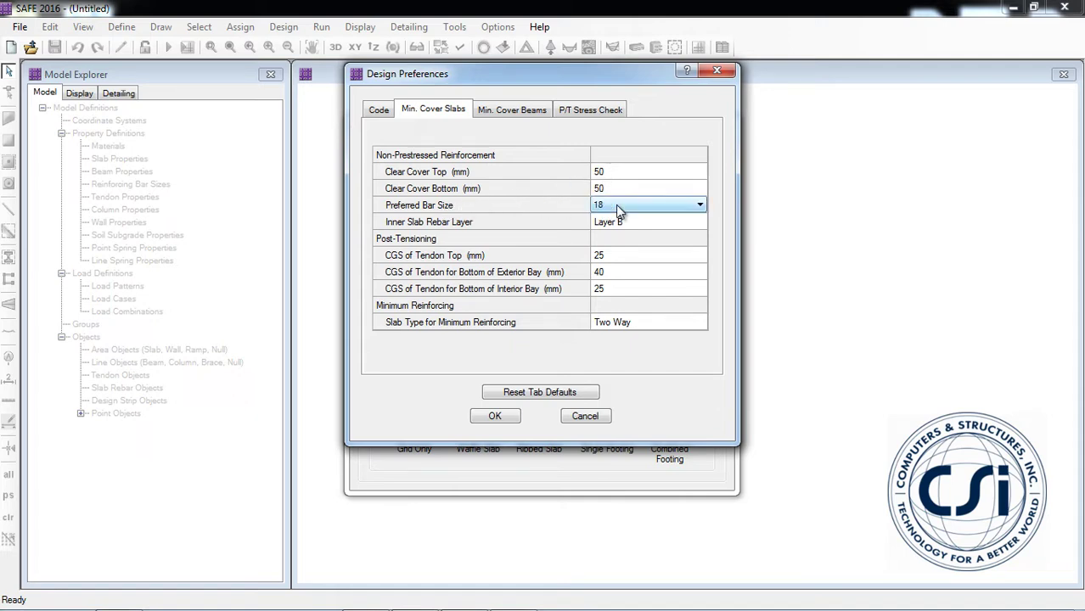
left_click(617, 207)
left_click(618, 211)
left_click(668, 209)
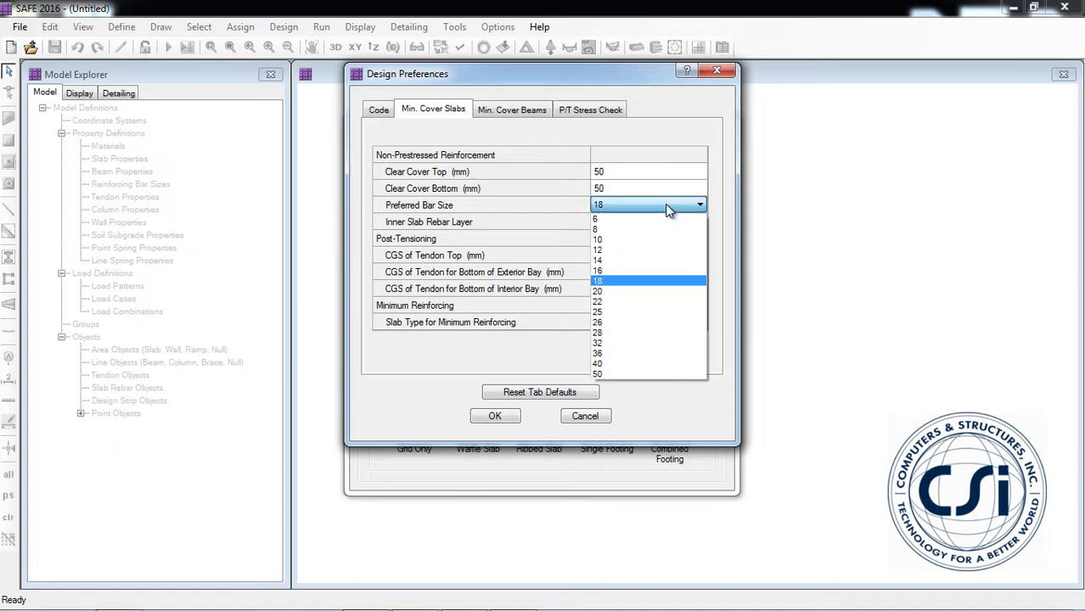
left_click(628, 270)
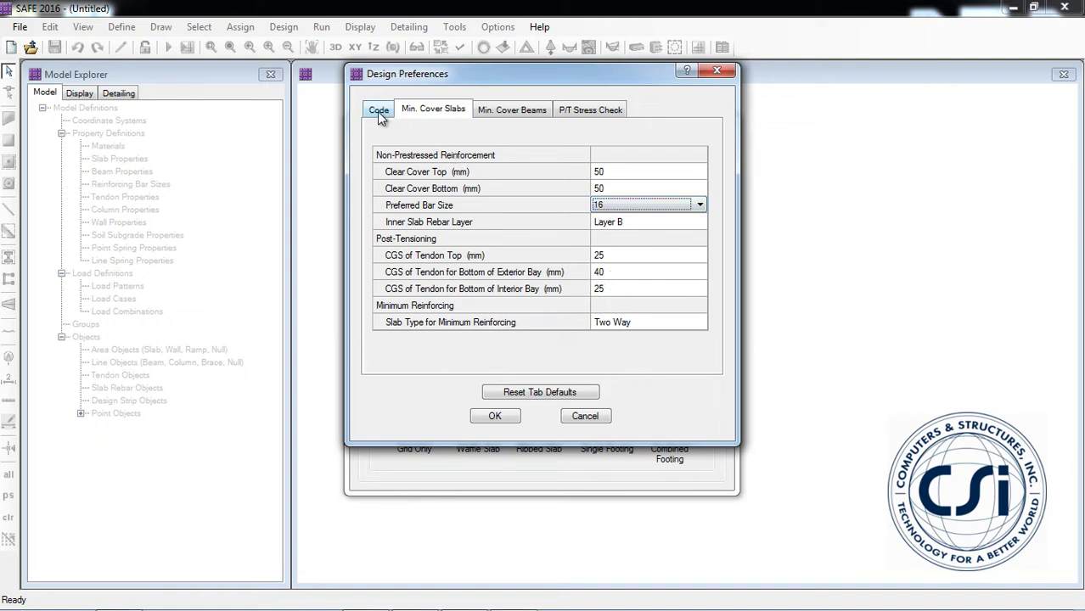
Step: Review the beam cover, P/T stress check and code resistance factor settings, and accept the design preferences
left_click(506, 110)
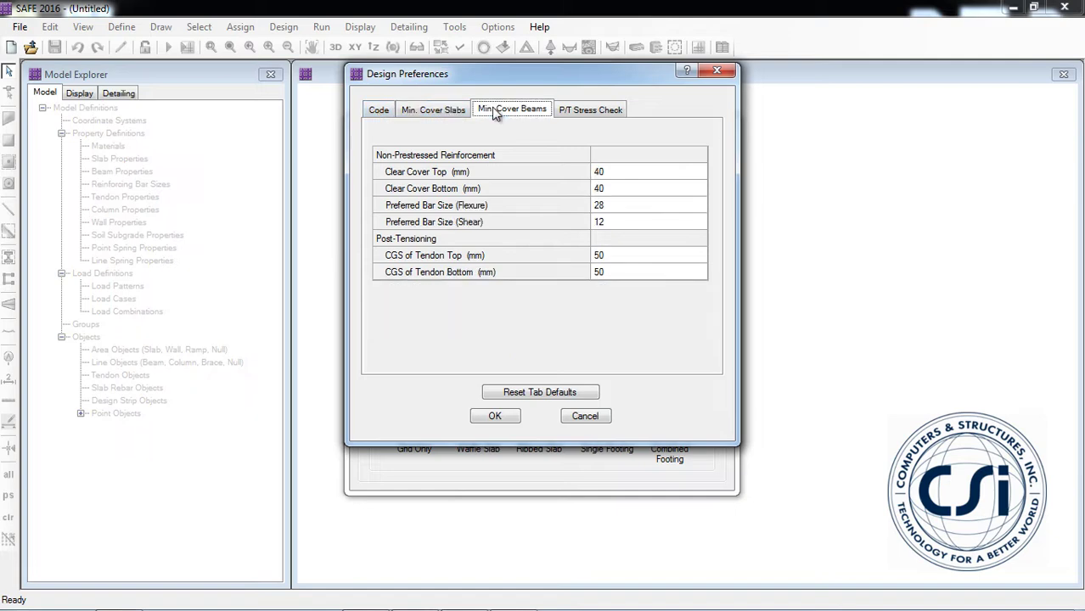
left_click(592, 111)
left_click(376, 111)
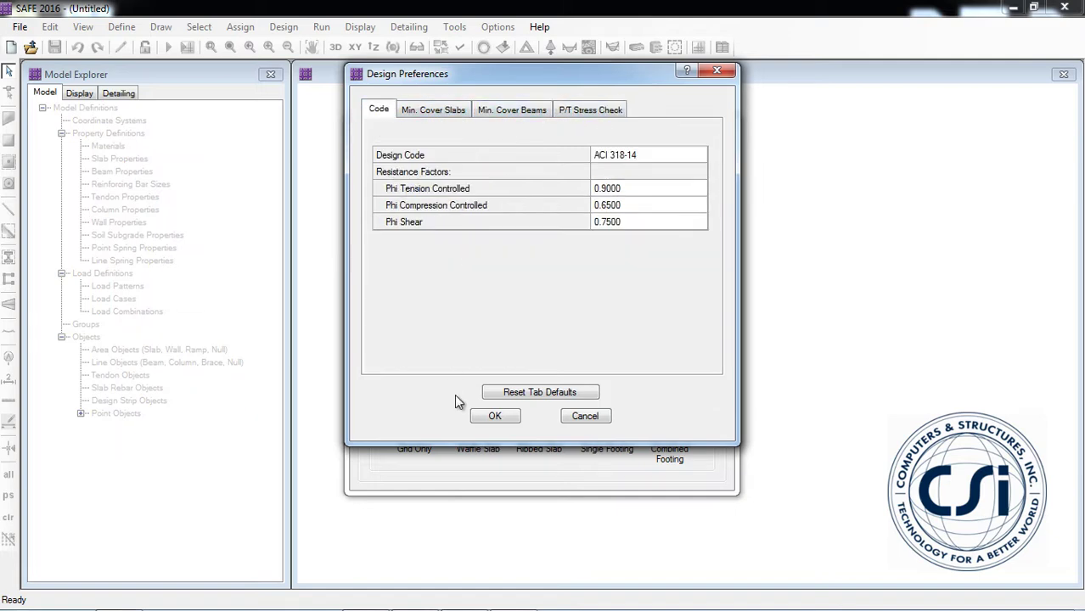
left_click(495, 415)
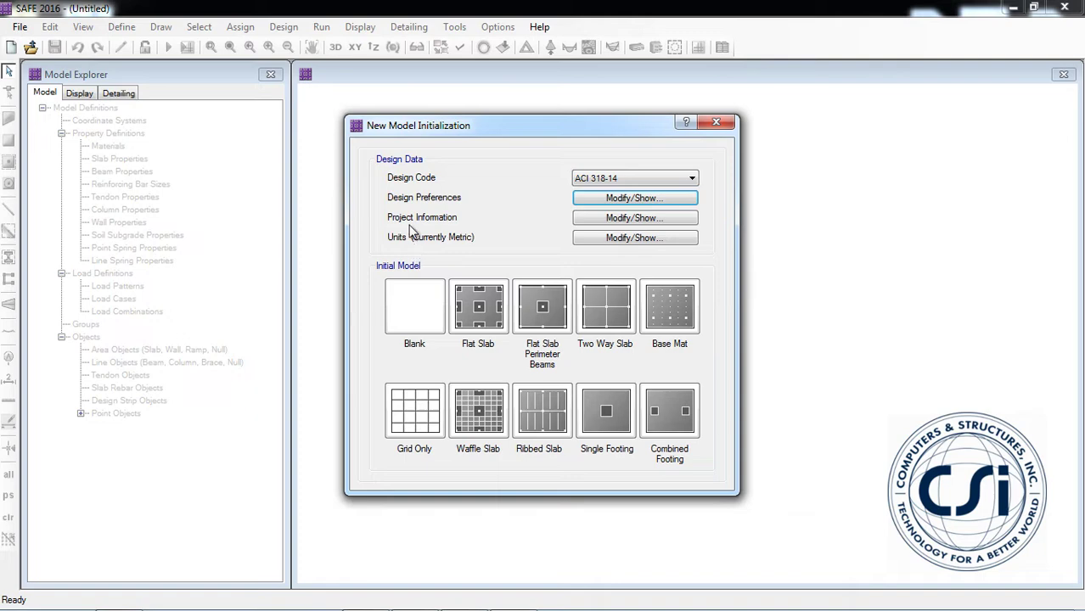
Step: Accept the project information as it stands and apply the metric default units to the model
left_click(619, 218)
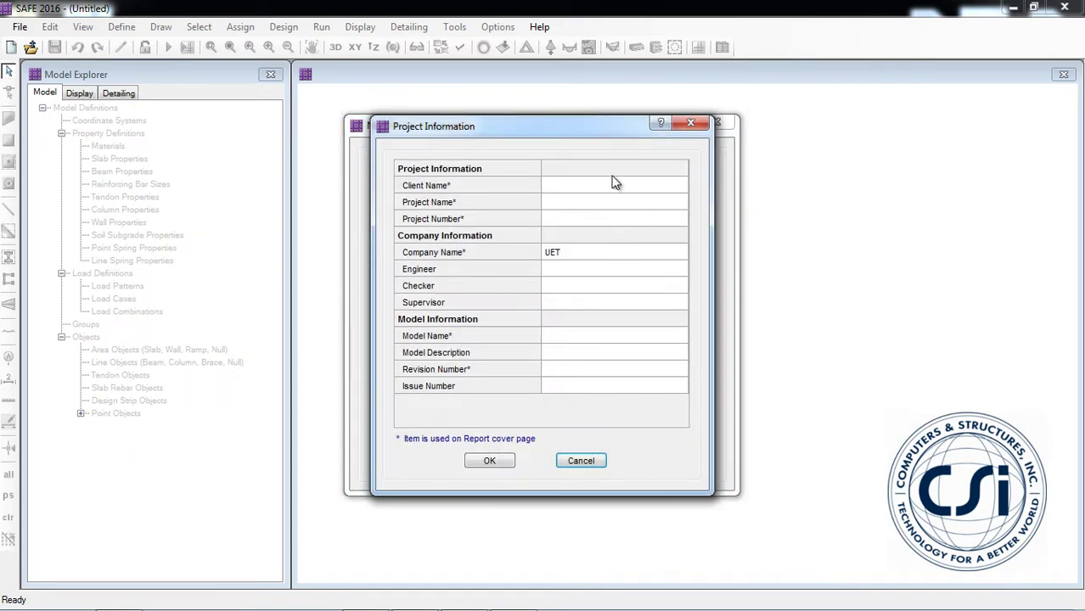
left_click(506, 462)
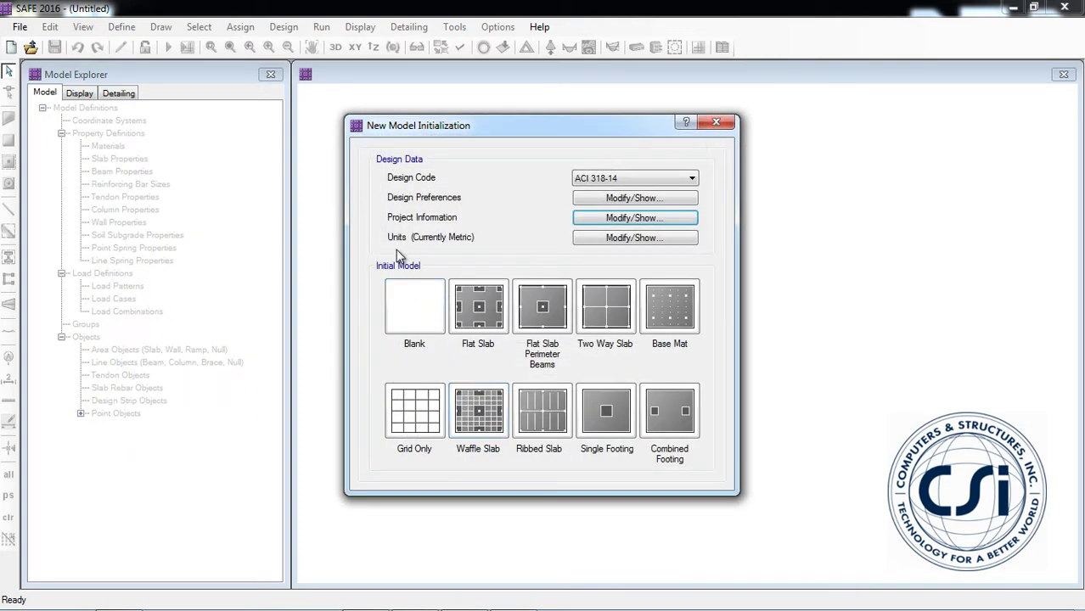
left_click(605, 238)
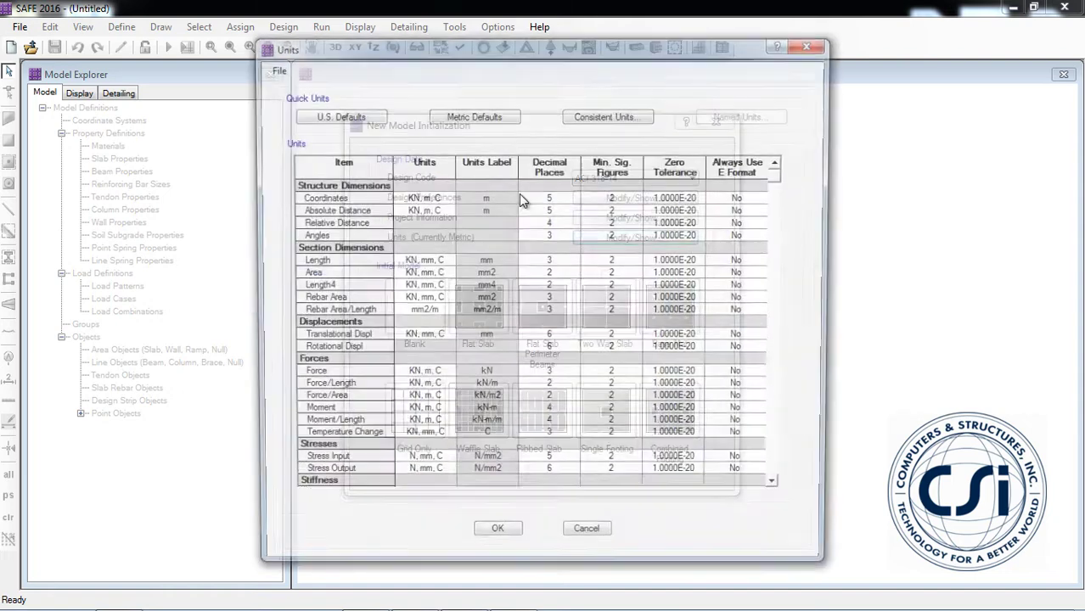
left_click(336, 115)
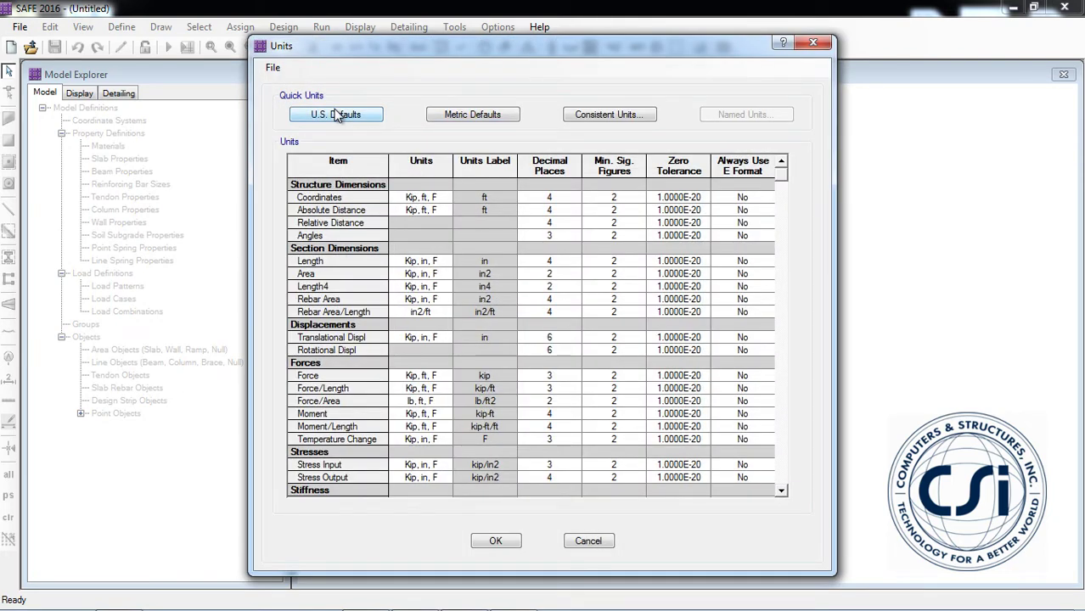
left_click(497, 116)
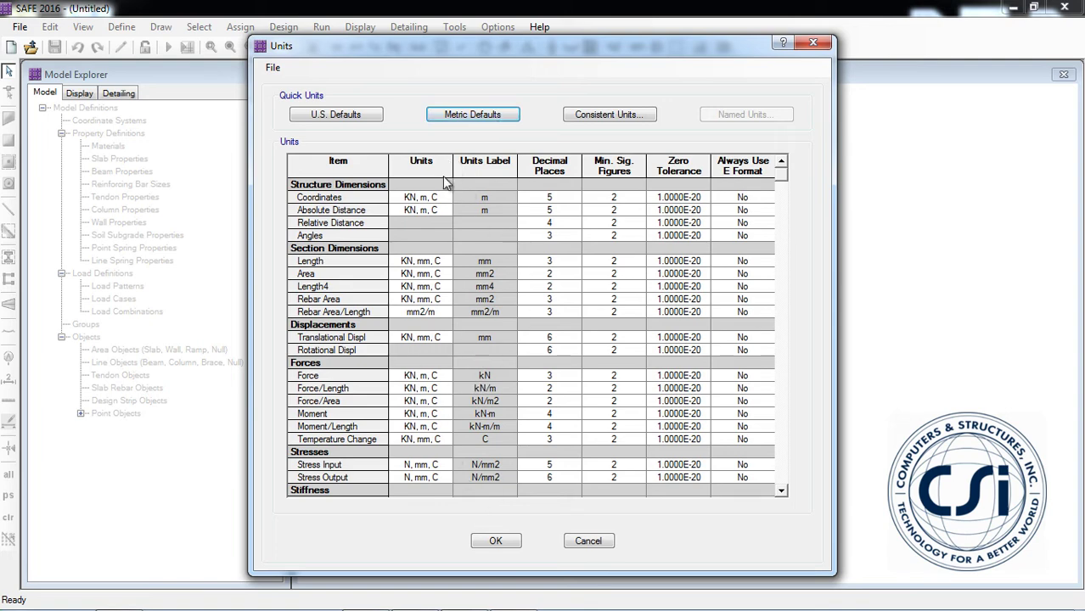
left_click(496, 543)
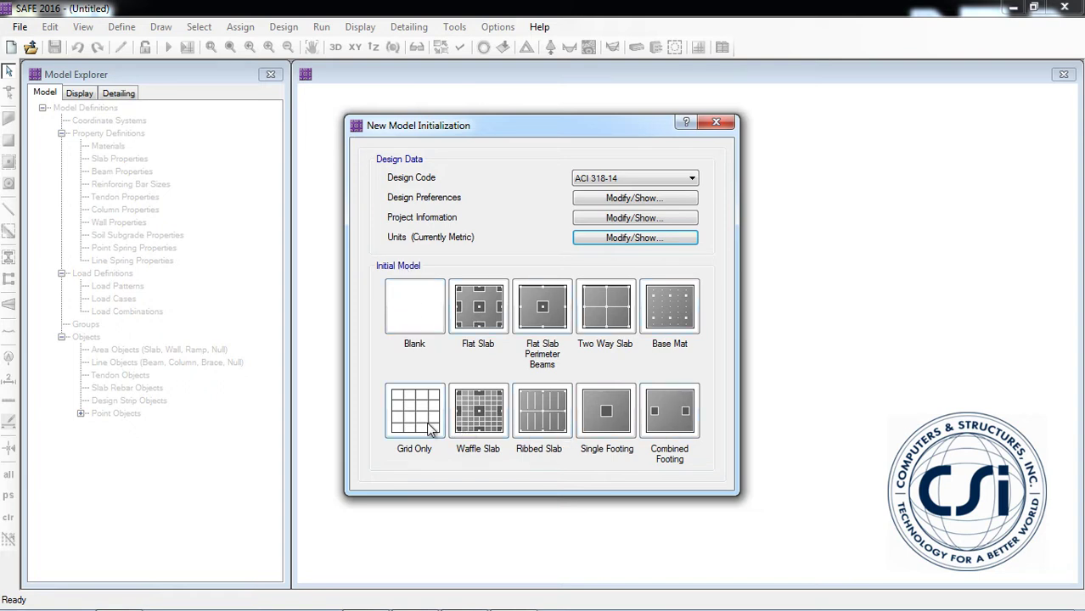
Step: Create a blank model and open the GLOBAL coordinate system's grid data for editing, displayed as spacing
left_click(406, 308)
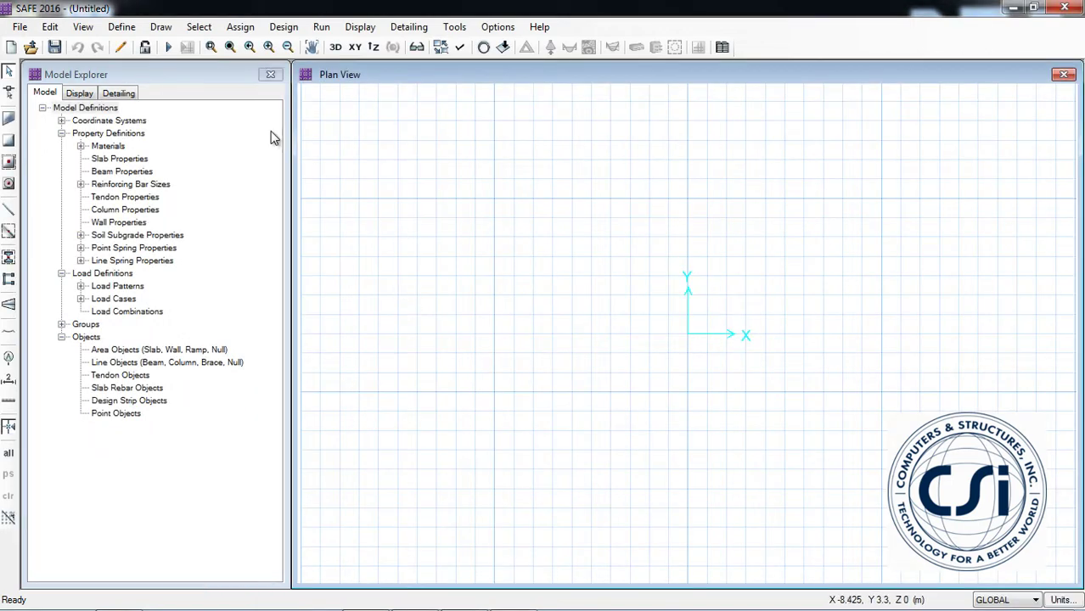
left_click(51, 27)
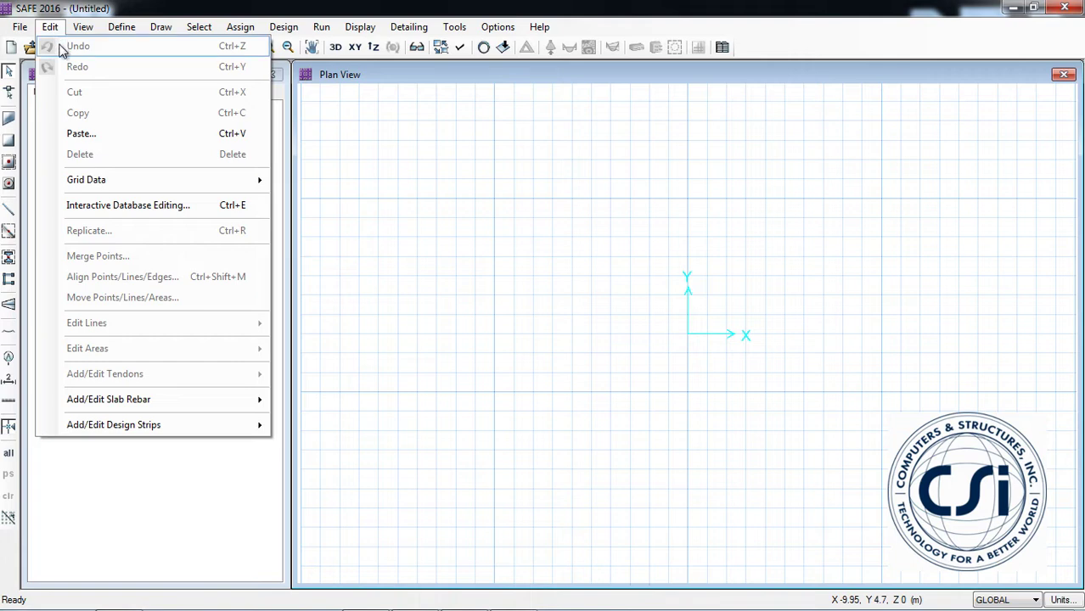
mouse_move(110, 183)
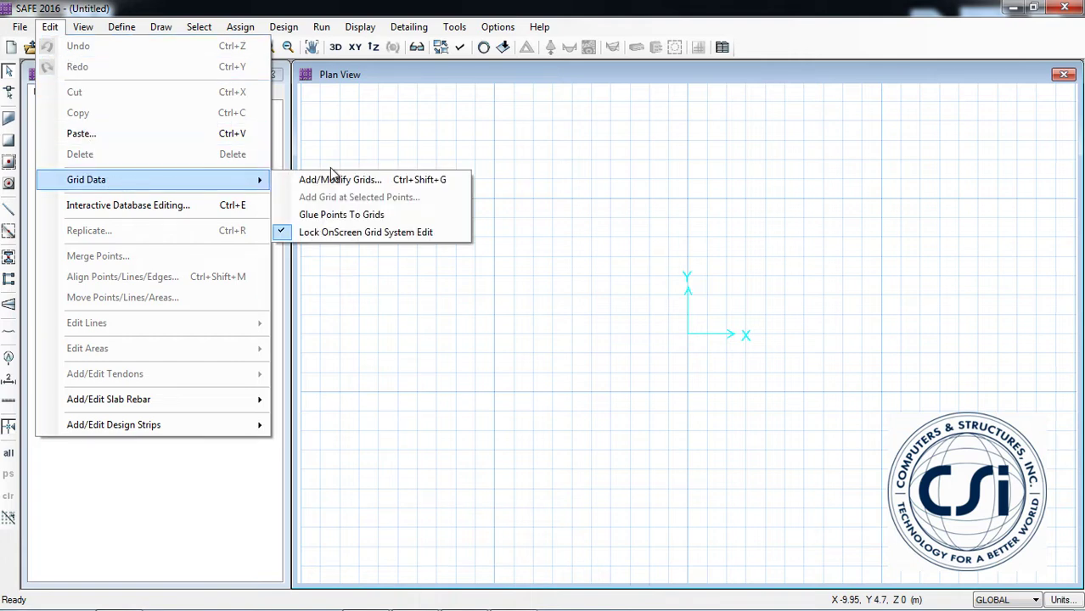
left_click(353, 183)
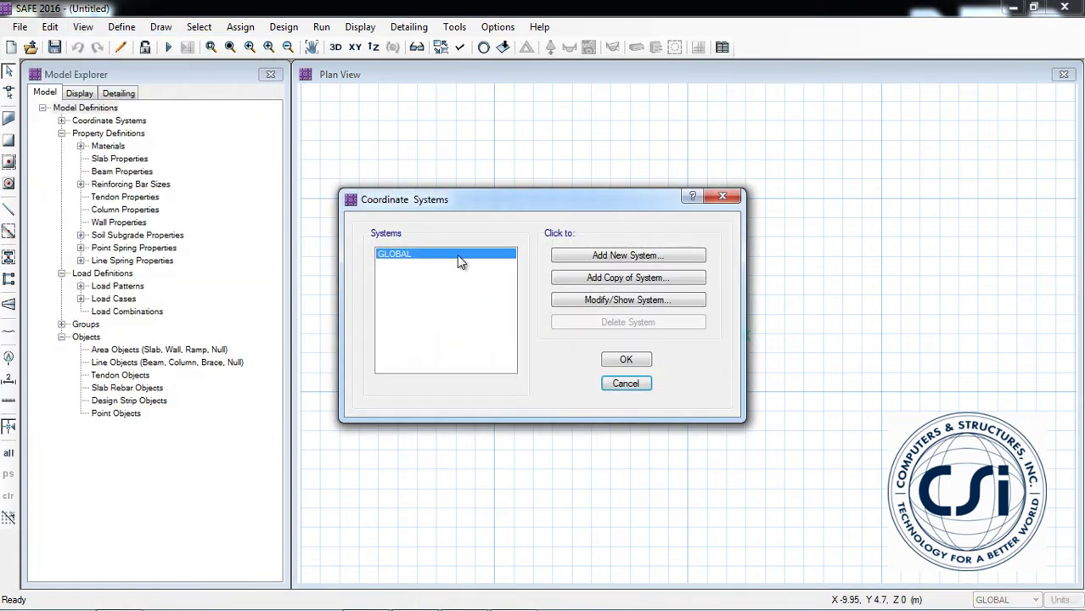
left_click(606, 299)
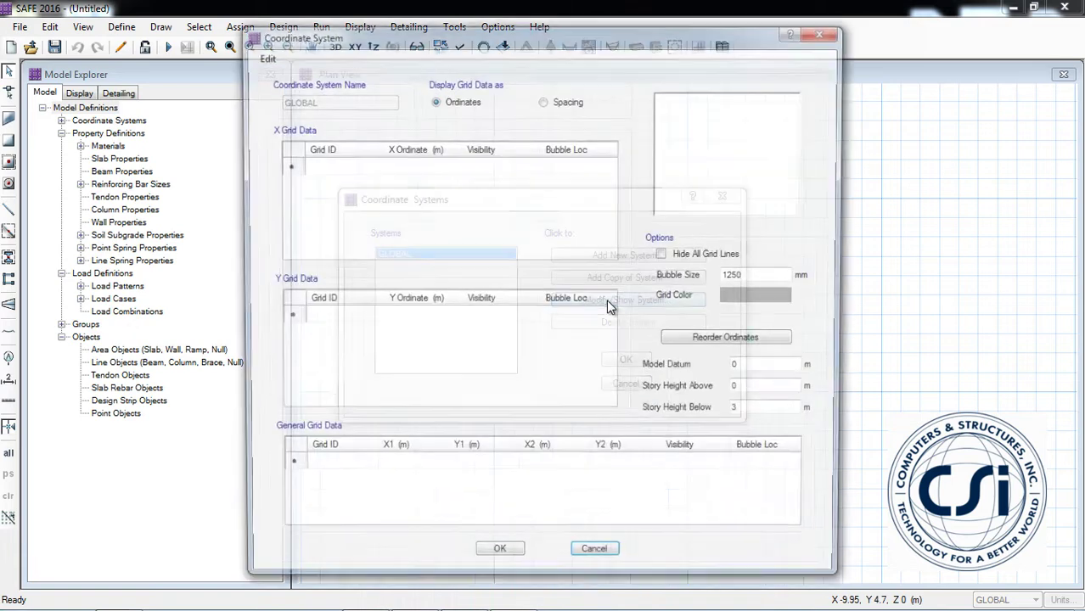
left_click(545, 100)
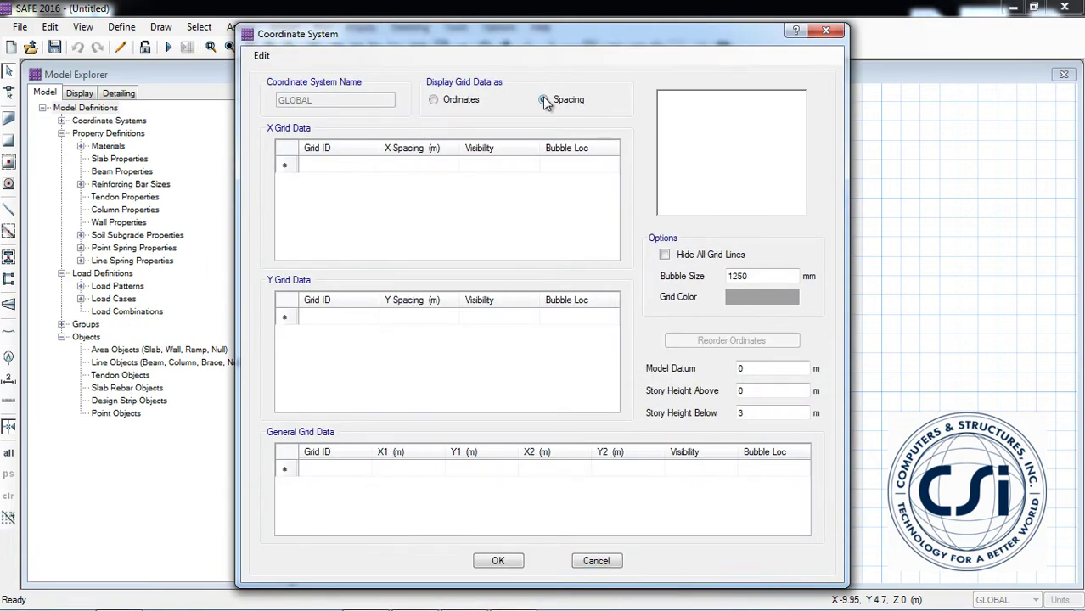
Step: Add X grid lines with the grid IDs A, B, C, D, E and F
left_click(337, 167)
left_click(335, 164)
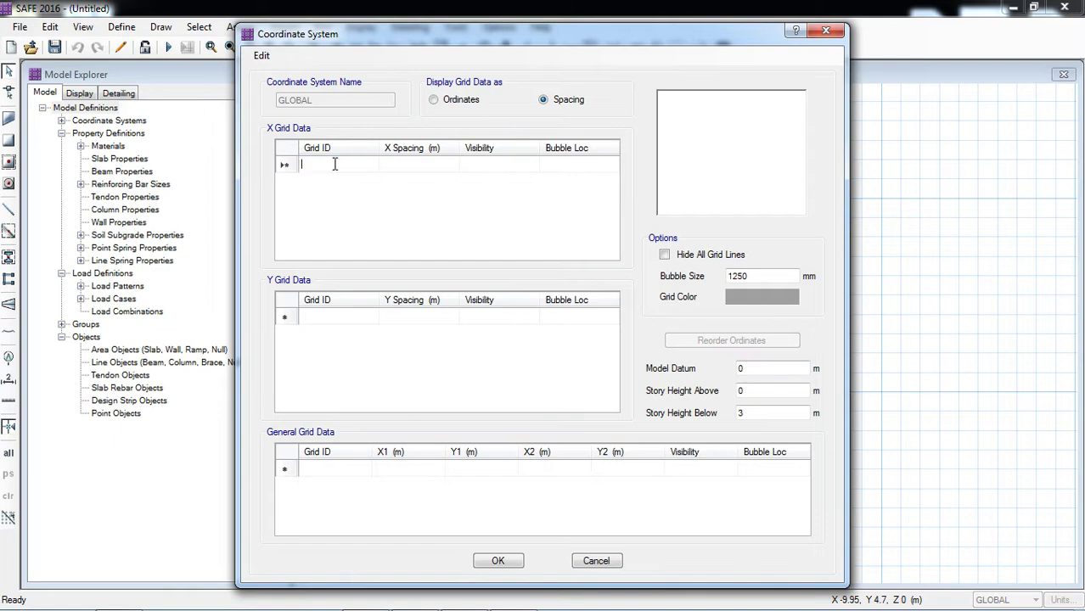
key("Caps_Lock")
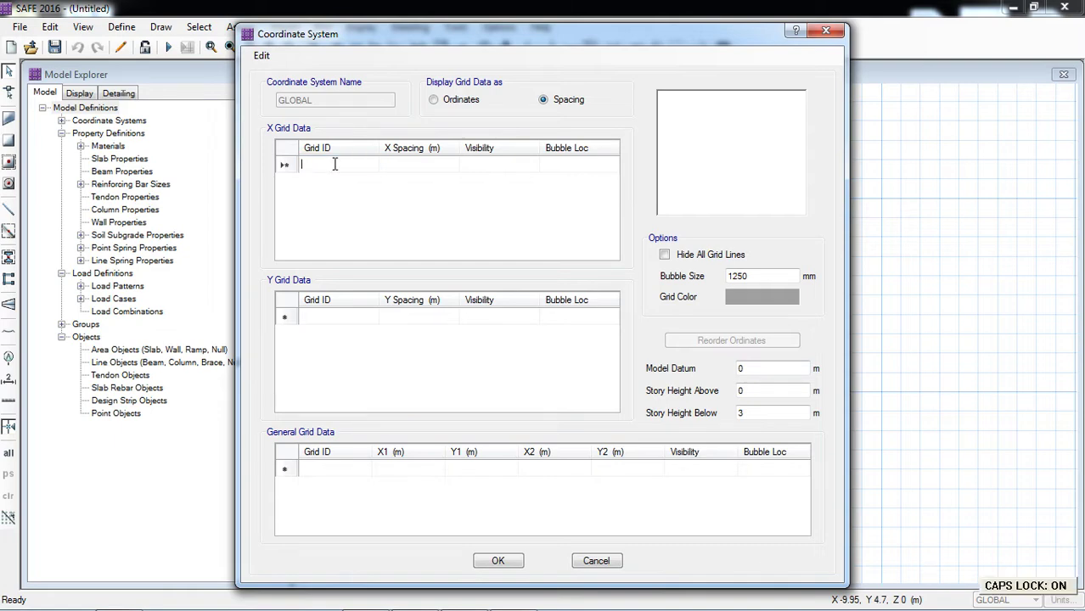
type("A")
key("Return")
type("V")
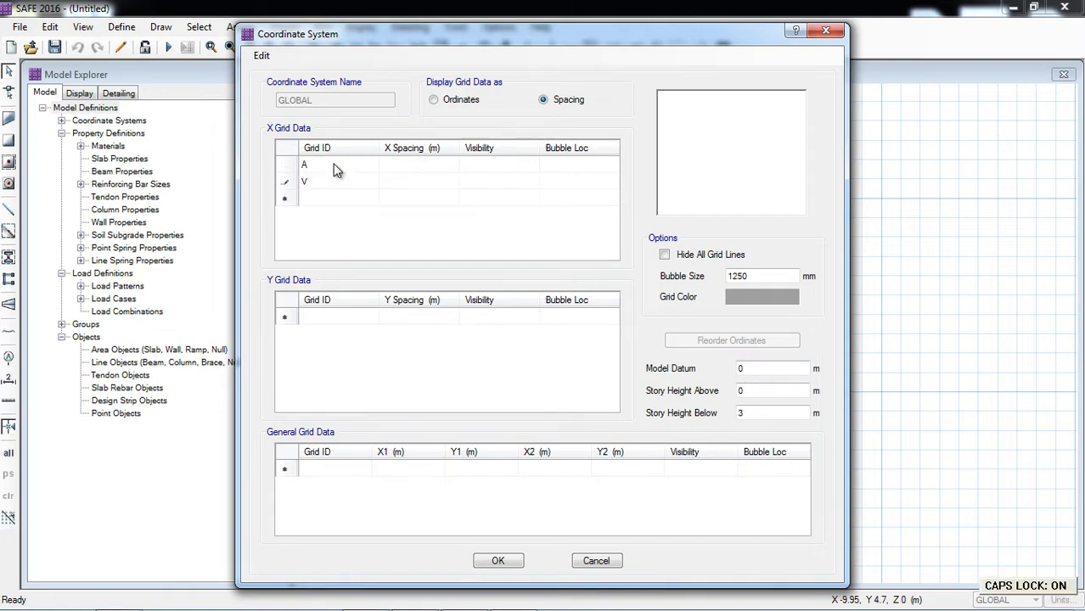
key("BackSpace")
type("B")
key("Return")
type("C")
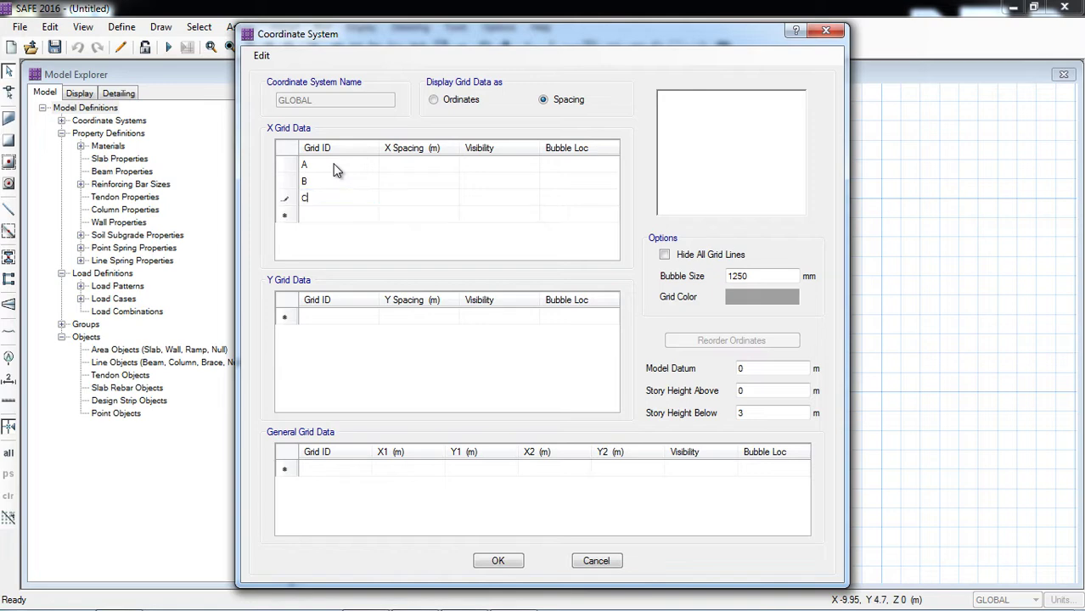
key("Return")
type("C")
key("Return")
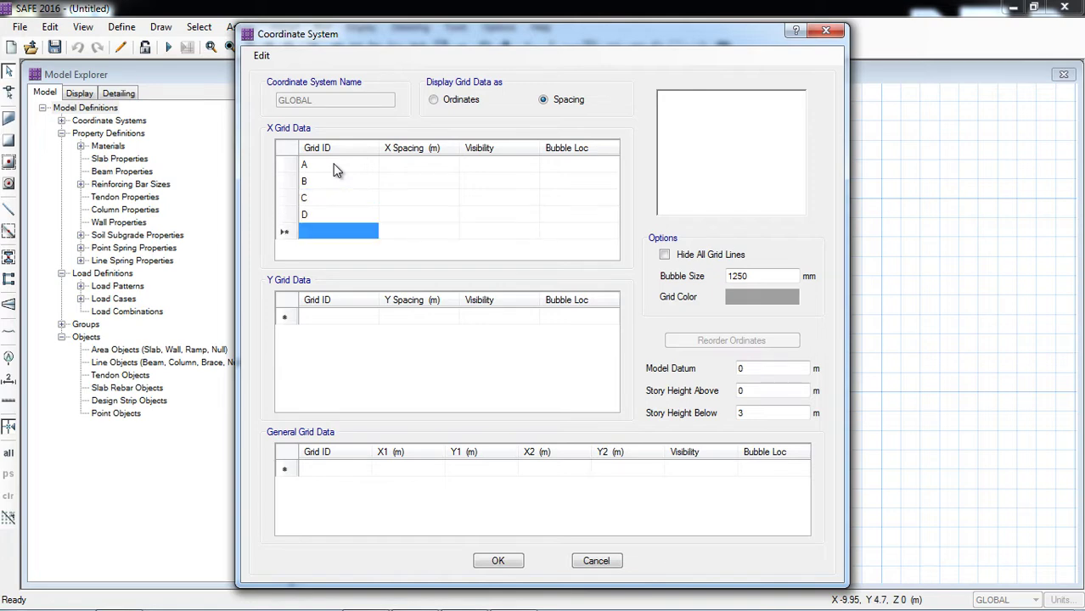
type("E")
key("Return")
Step: Set the X spacings of grid lines A to F to 5, 6, 6, 7, 5 and 0 m
key("Up")
key("Up")
key("Up")
key("Up")
key("Up")
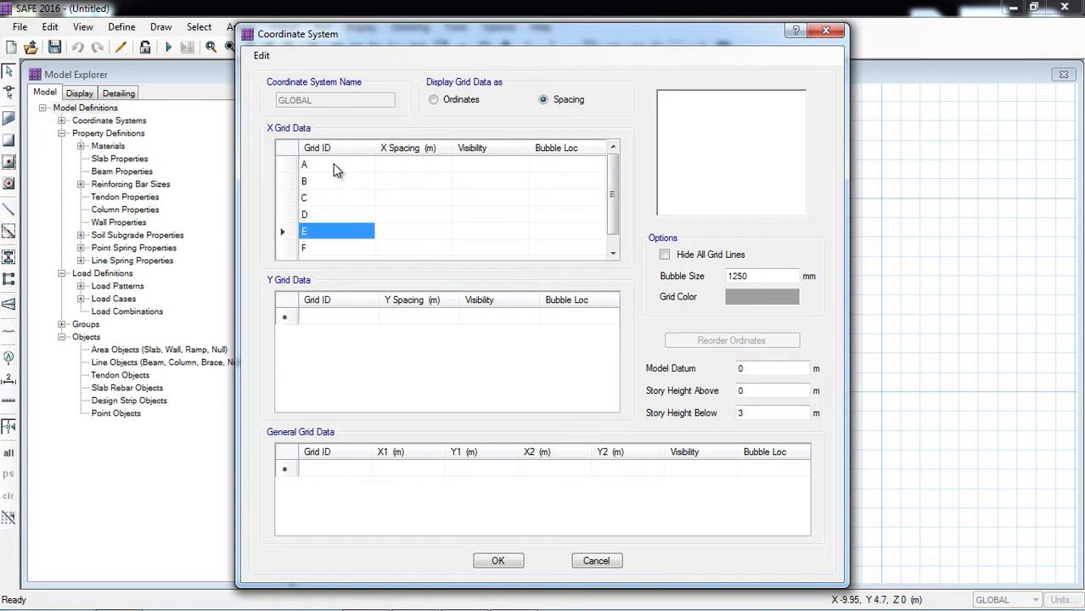
key("Right")
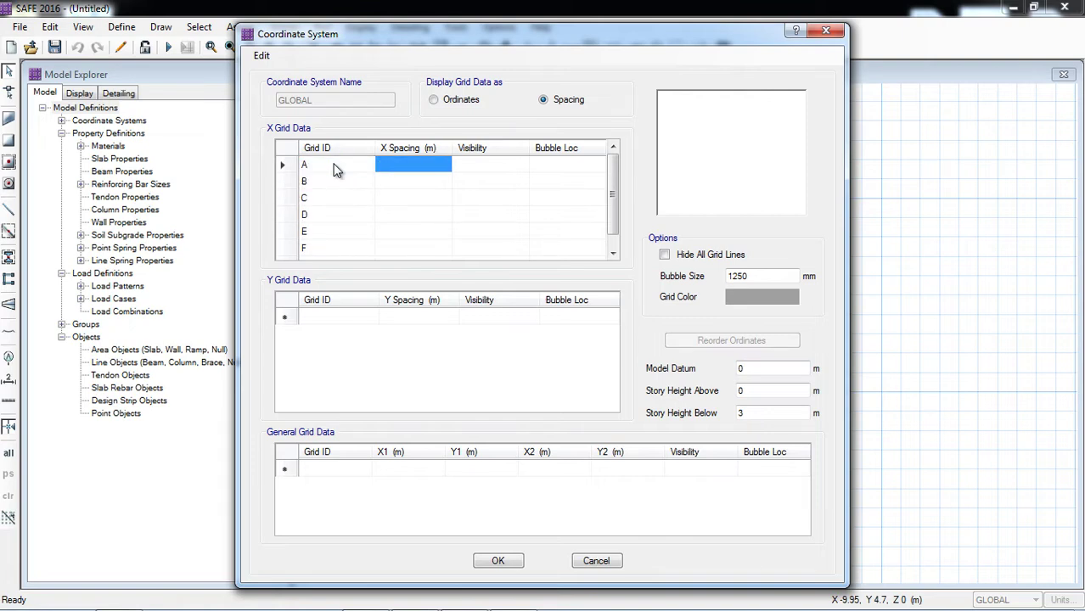
type("5")
key("Return")
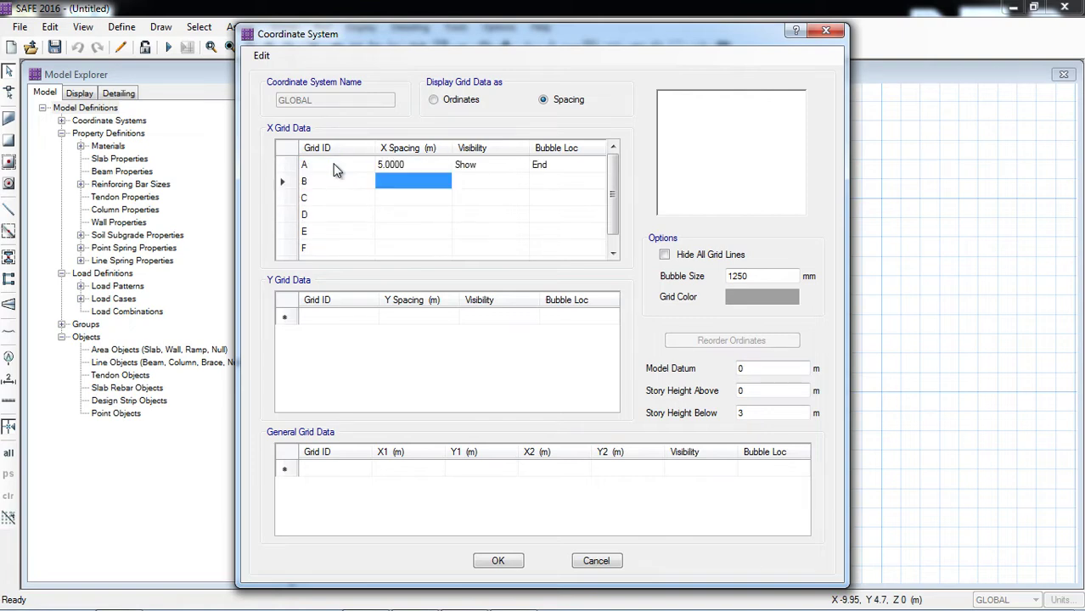
type("6")
key("Return")
type("6")
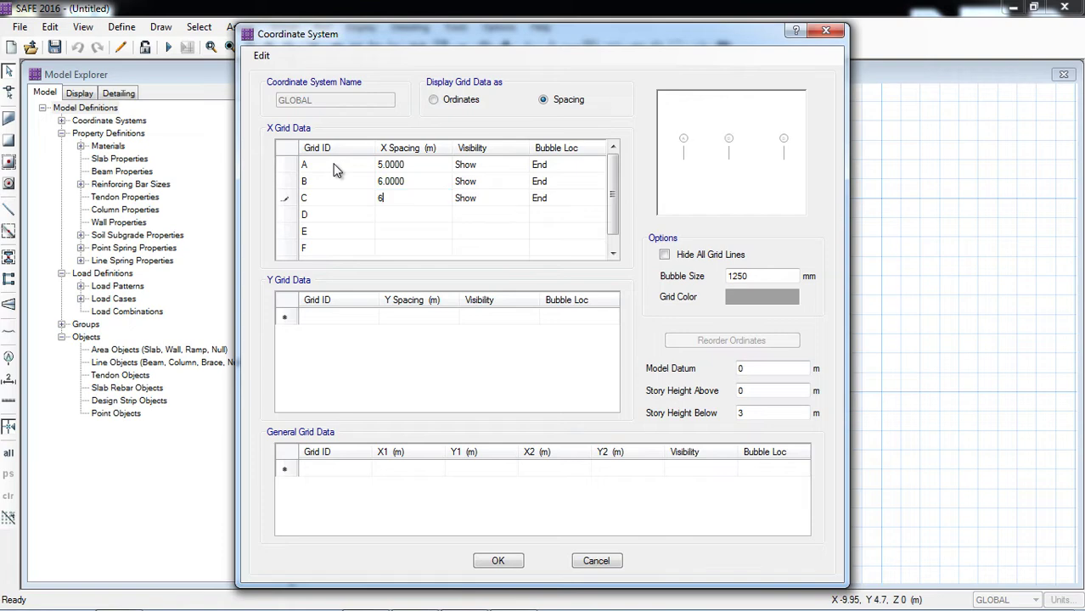
key("Return")
type("7")
key("Return")
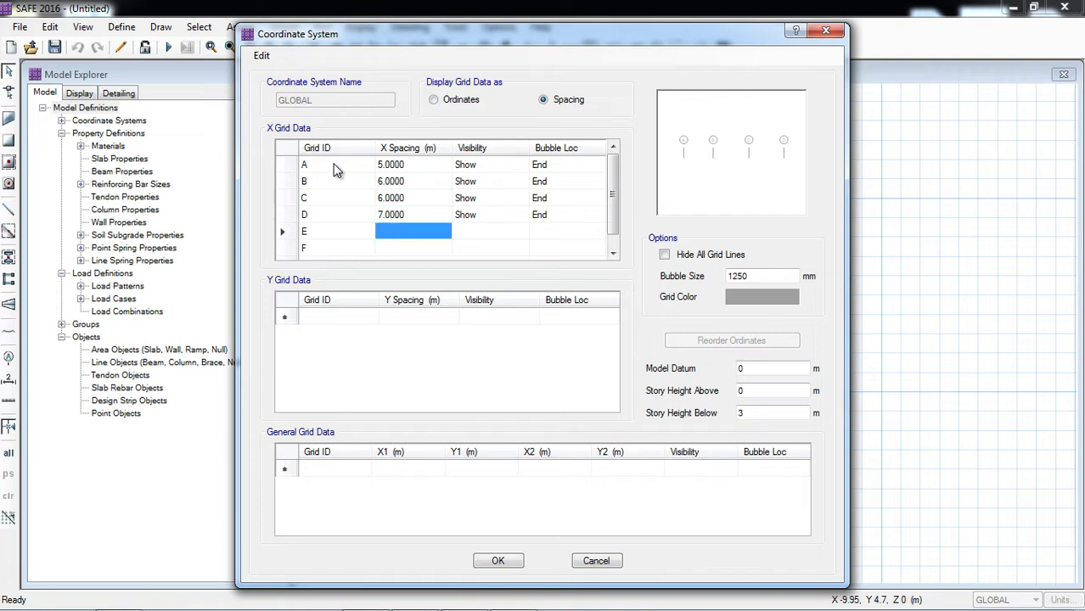
type("5")
key("Return")
type("0")
key("Return")
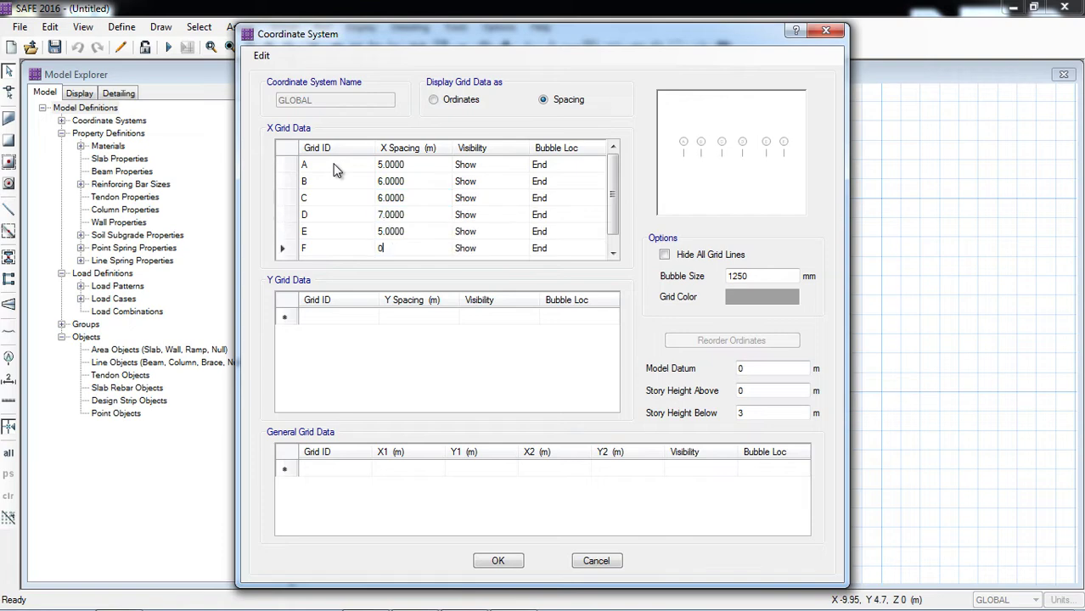
Step: Add Y grid lines with the grid IDs 1, 2, 3, 4, 5, 6 and 7
left_click(320, 316)
type("1")
key("Return")
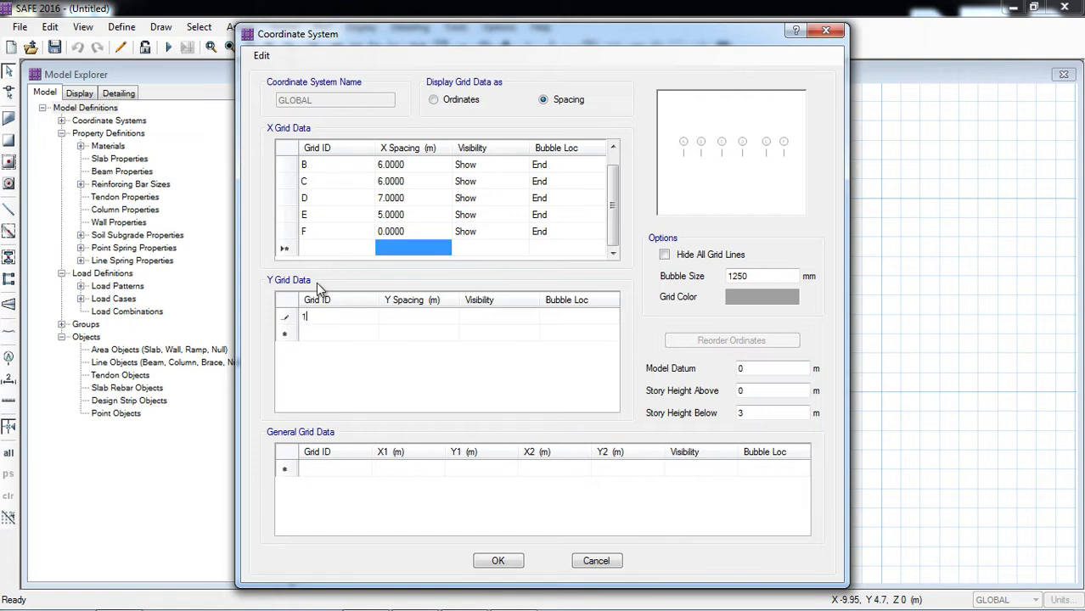
type("2")
key("Return")
type("3")
key("Return")
type("4")
key("Return")
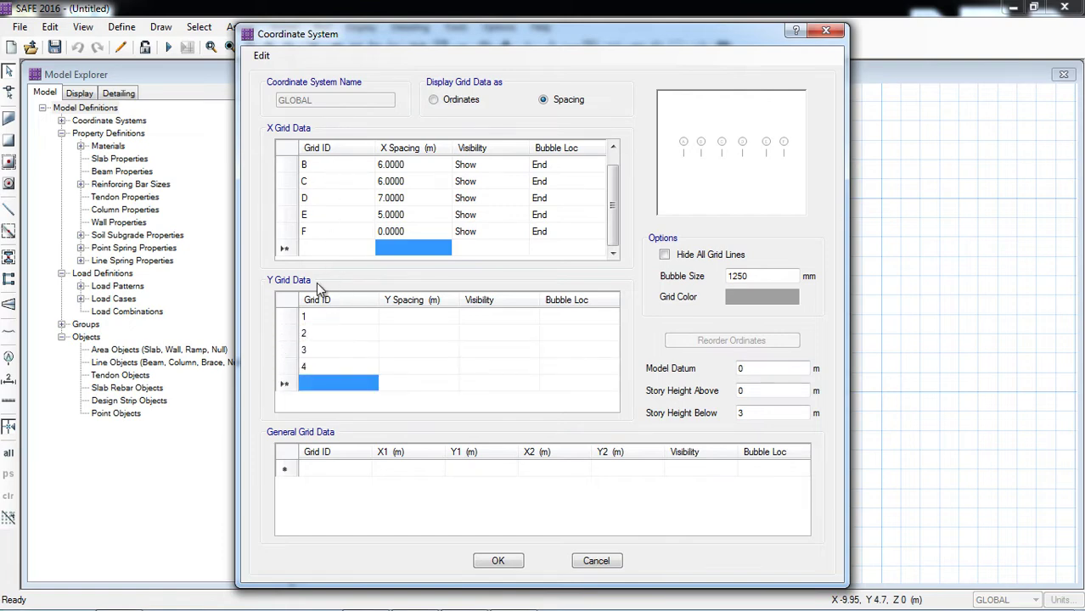
type("5")
key("Return")
type("6")
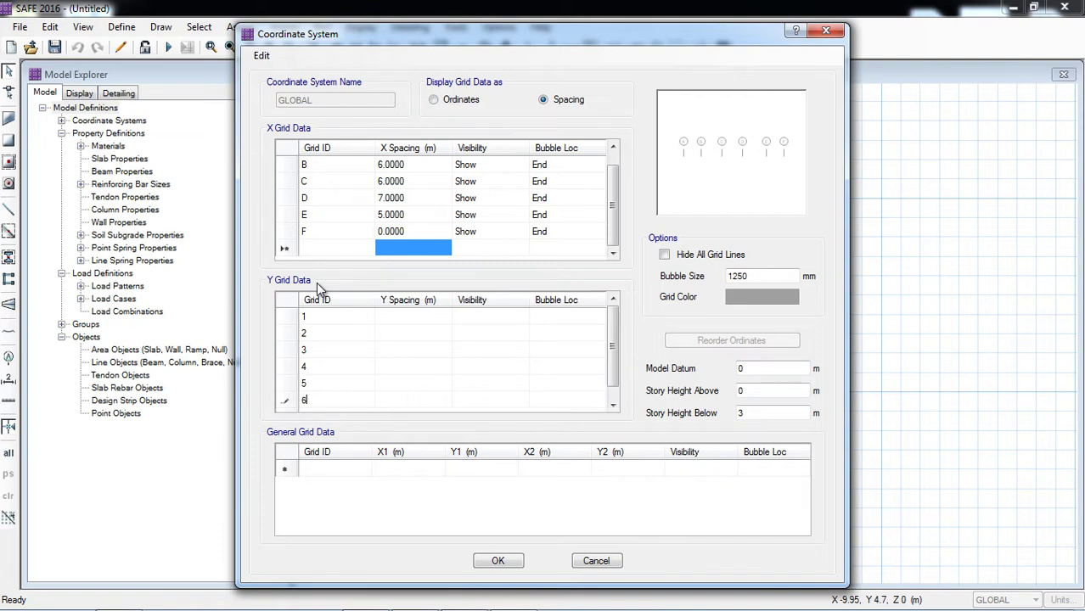
key("Return")
type("7")
key("Tab")
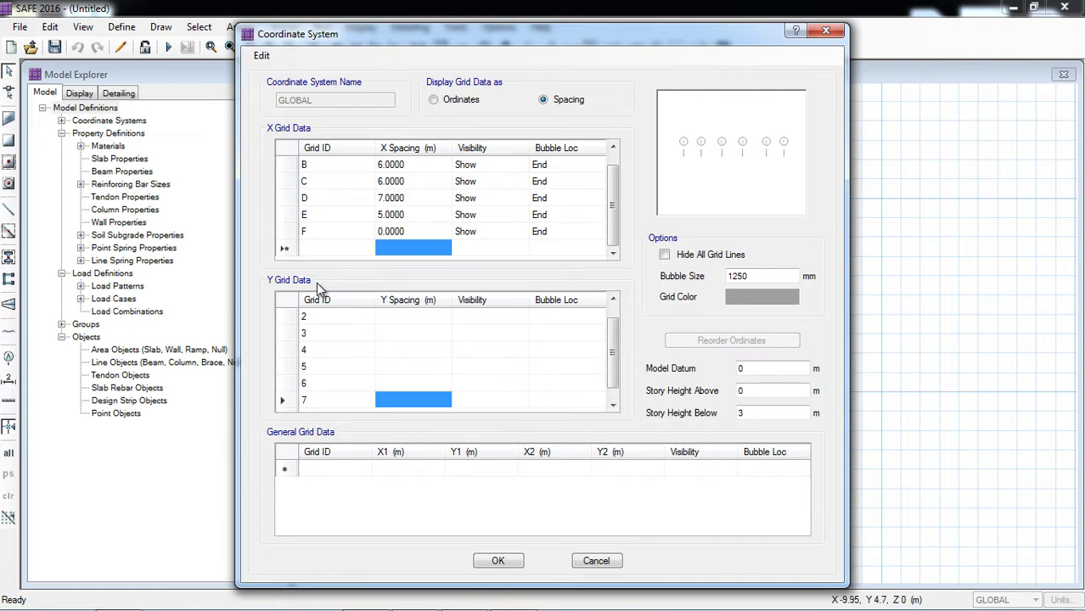
Step: Set the Y spacings of grid lines 1 to 6 to 7, 6, 6, 5, 6 and 7 m, leaving grid line 7 at 0
key("Up")
key("Up")
key("Up")
key("Up")
key("Up")
key("Up")
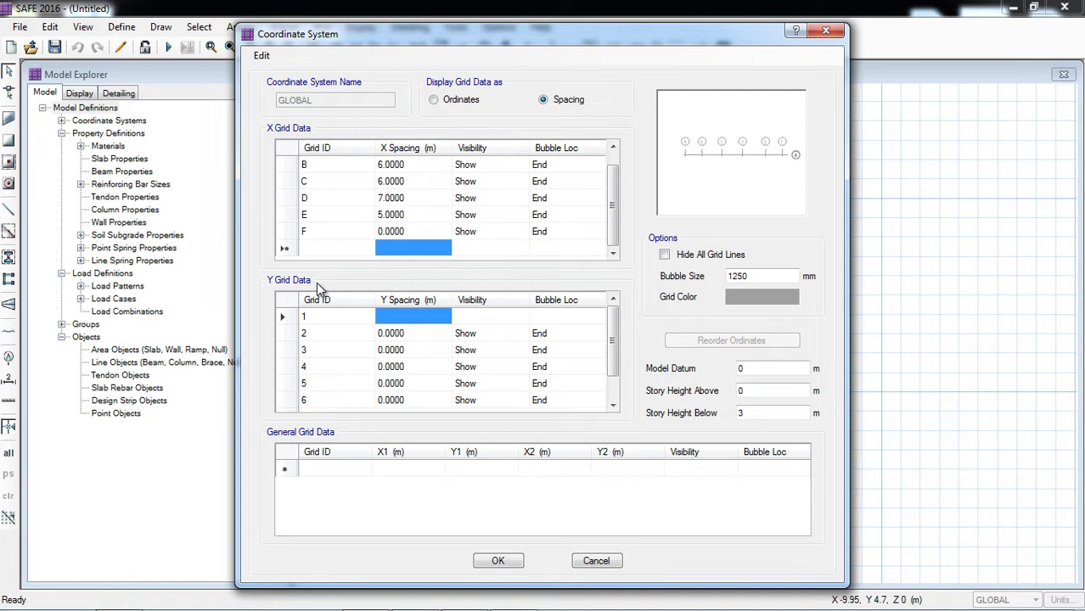
type("7")
key("Return")
type("6")
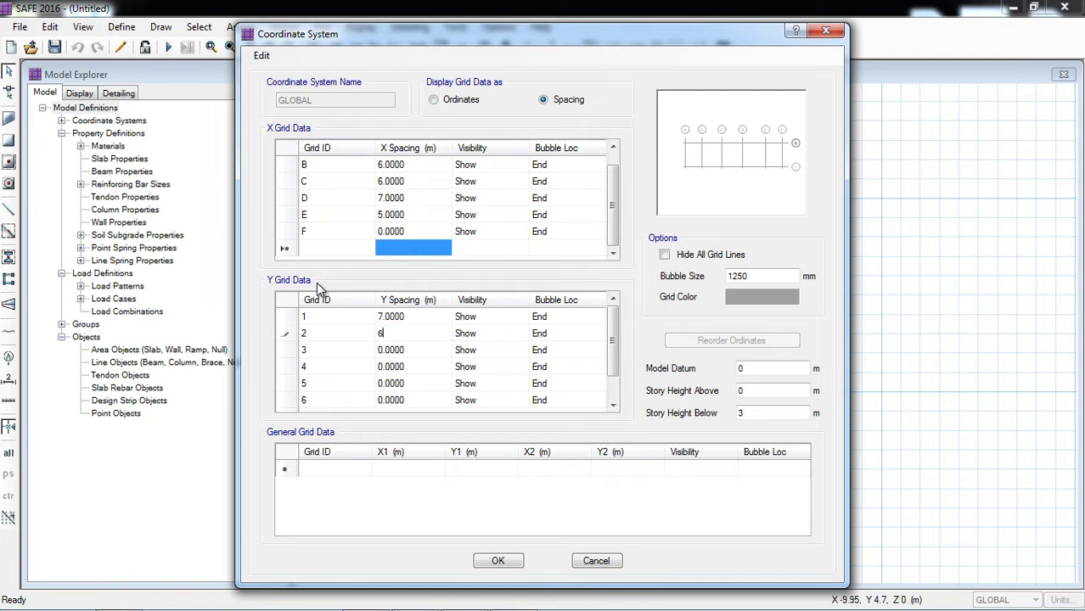
key("Return")
type("6")
key("Return")
type("5")
key("Return")
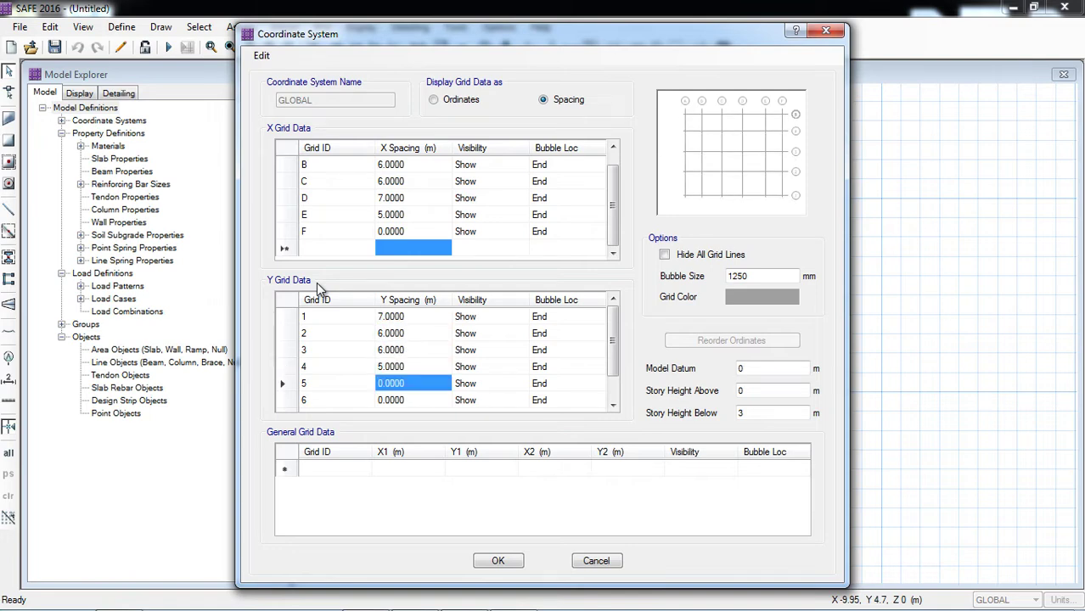
type("6")
key("Return")
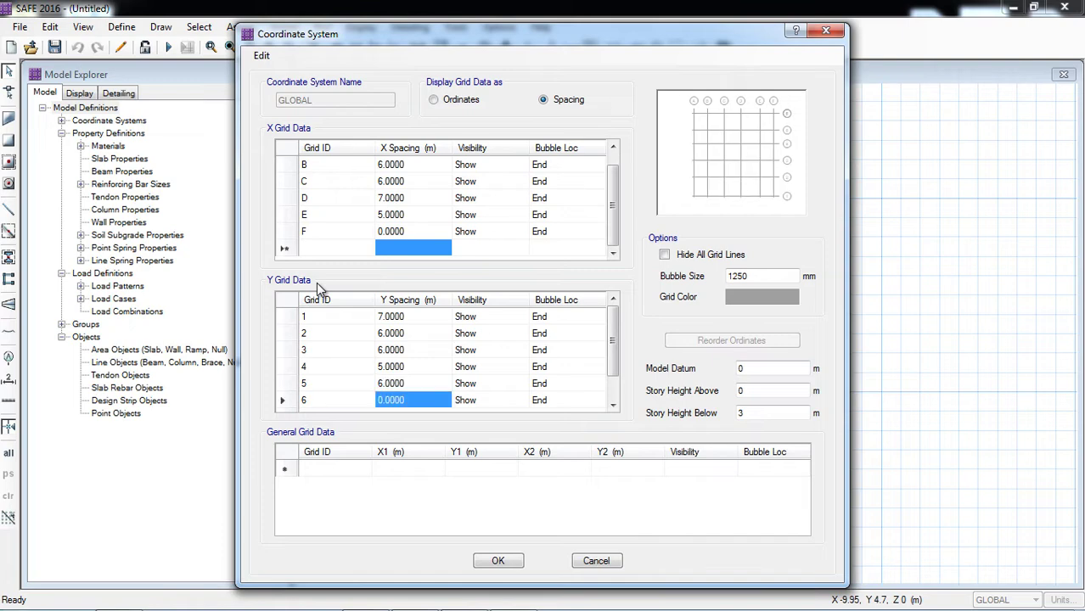
type("7")
key("Return")
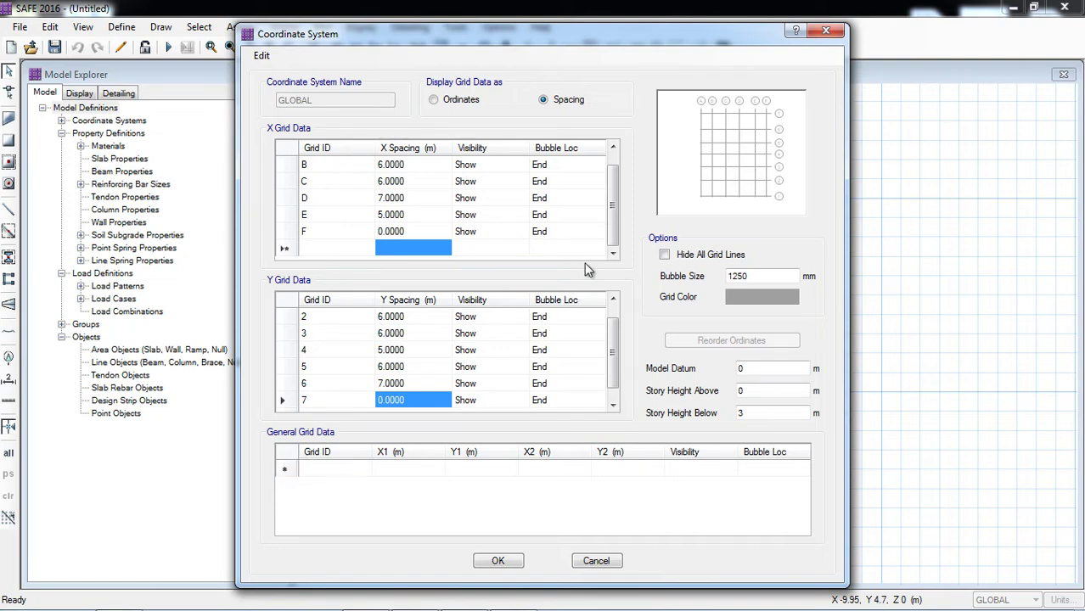
Step: Add a general grid line with the ID X1 running from (0, 0) to (15, 15) m
left_click(324, 470)
left_click(324, 470)
type("X1")
left_click(402, 476)
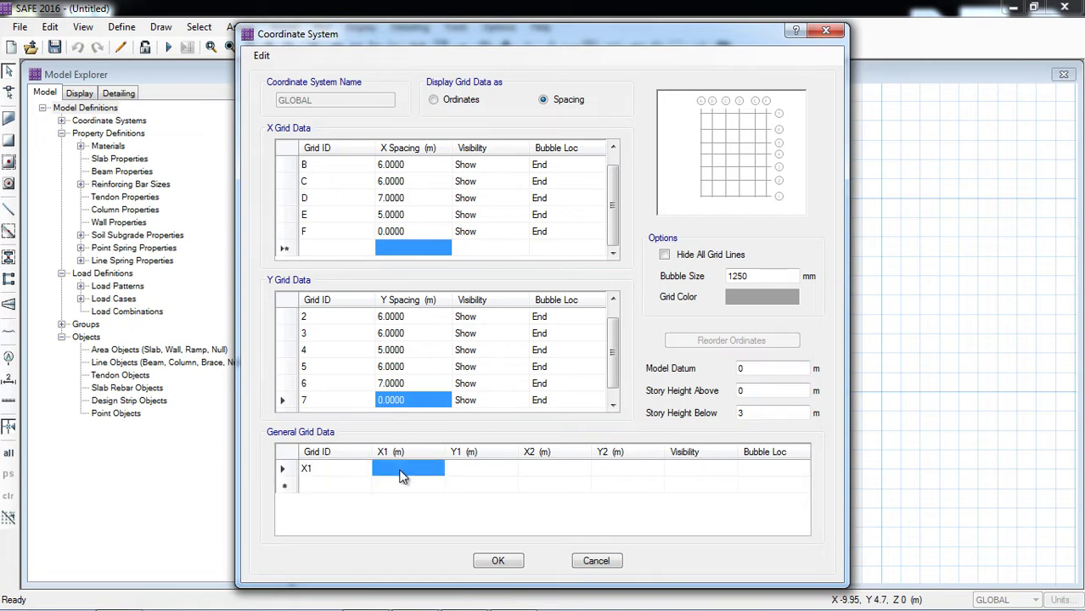
type("0")
key("Tab")
type("0")
key("Tab")
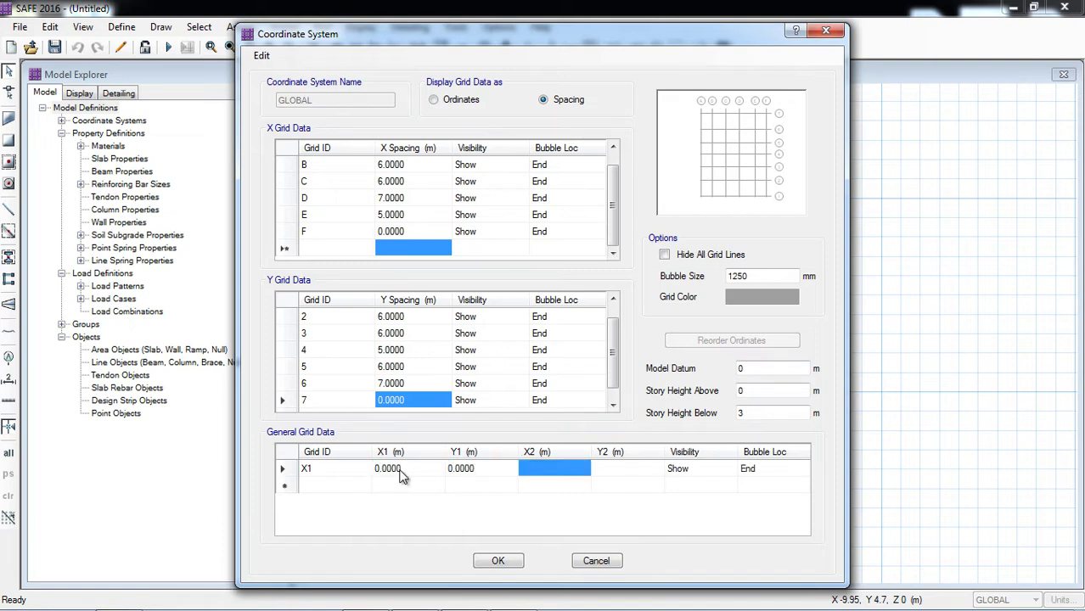
type("15")
key("Tab")
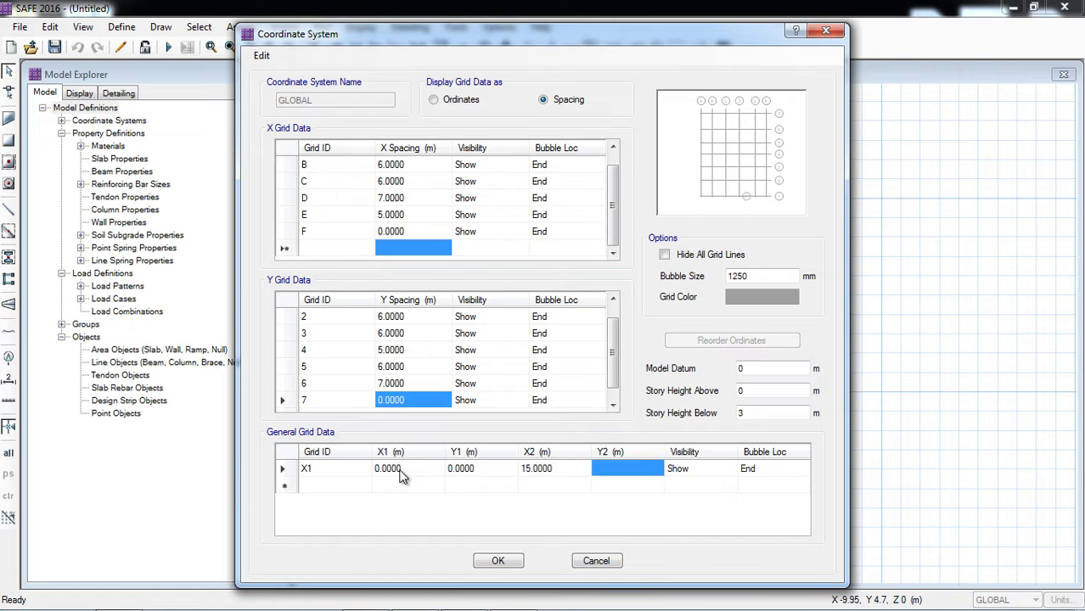
type("15")
key("Return")
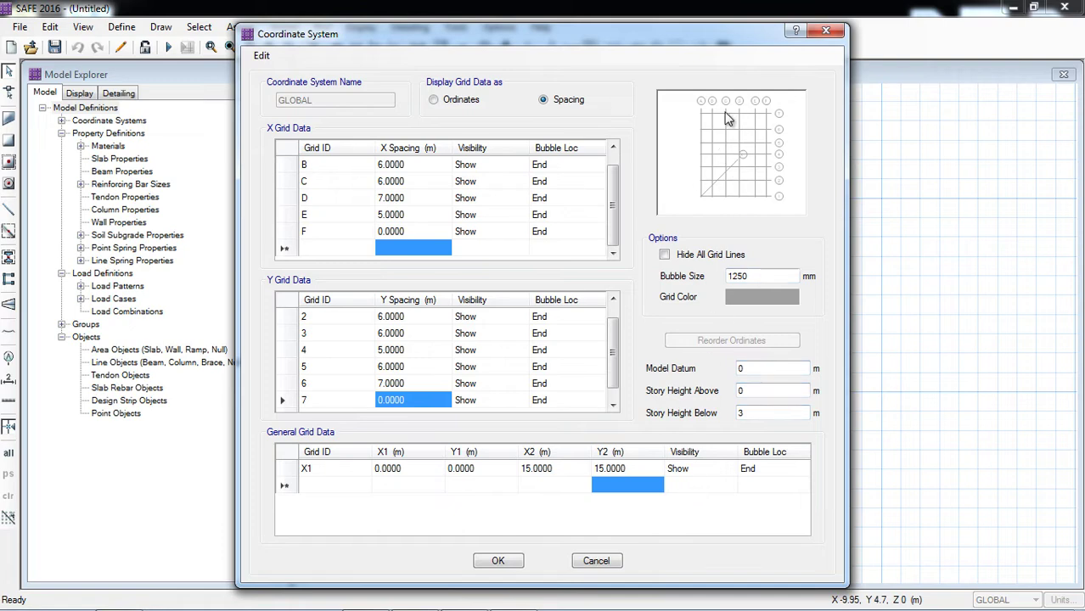
Step: Hide the general grid line X1 and apply the GLOBAL coordinate system's grid data to the model
left_click(695, 474)
left_click(702, 477)
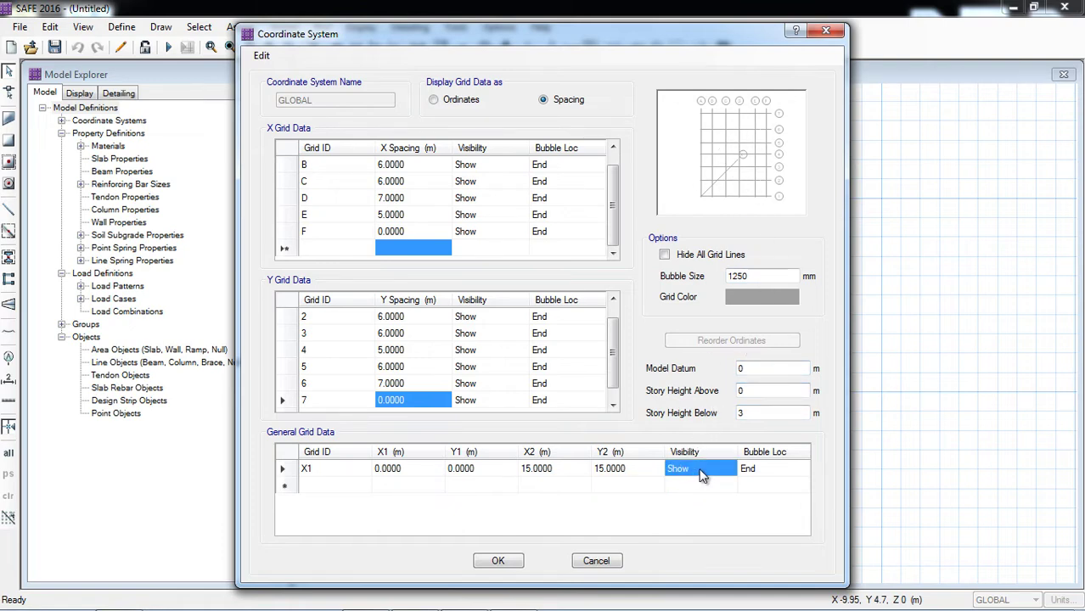
left_click(693, 472)
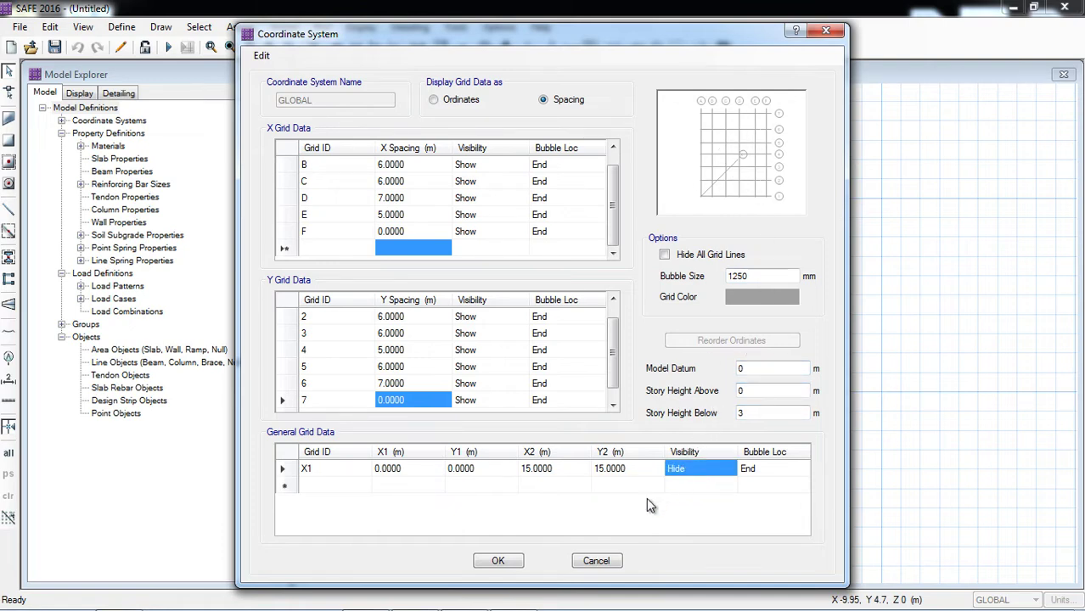
left_click(502, 561)
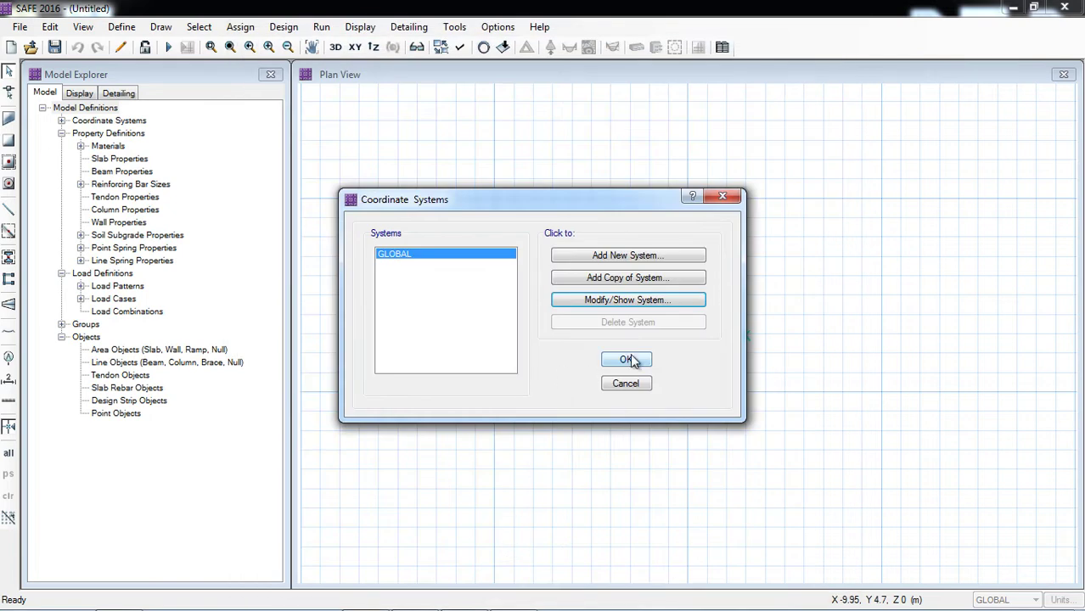
left_click(630, 360)
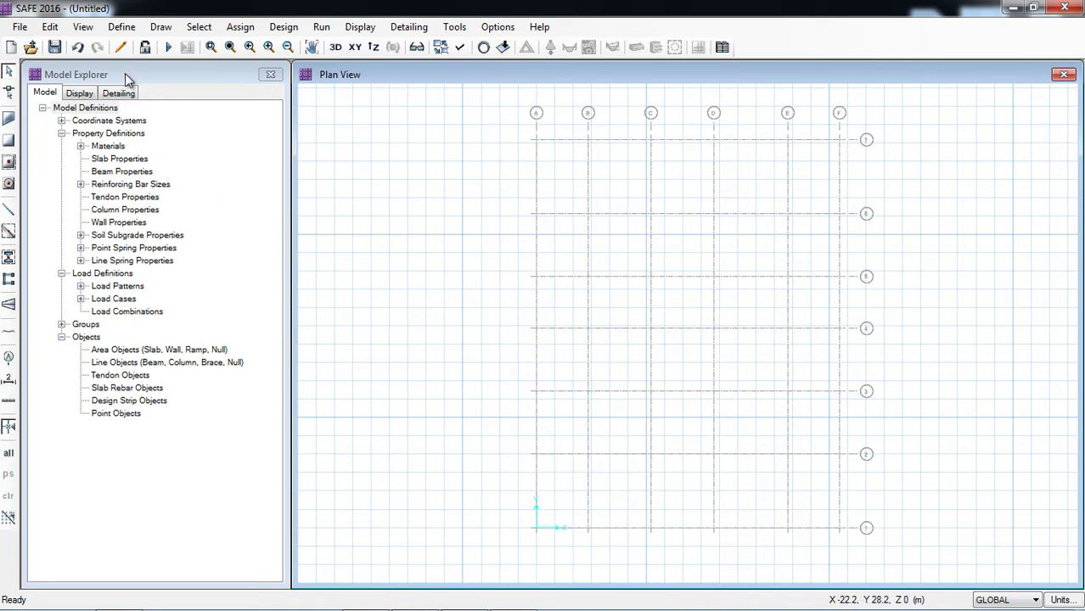
Step: Review the property data of the concrete material CSAC30 and accept it as it stands
left_click(115, 28)
left_click(140, 45)
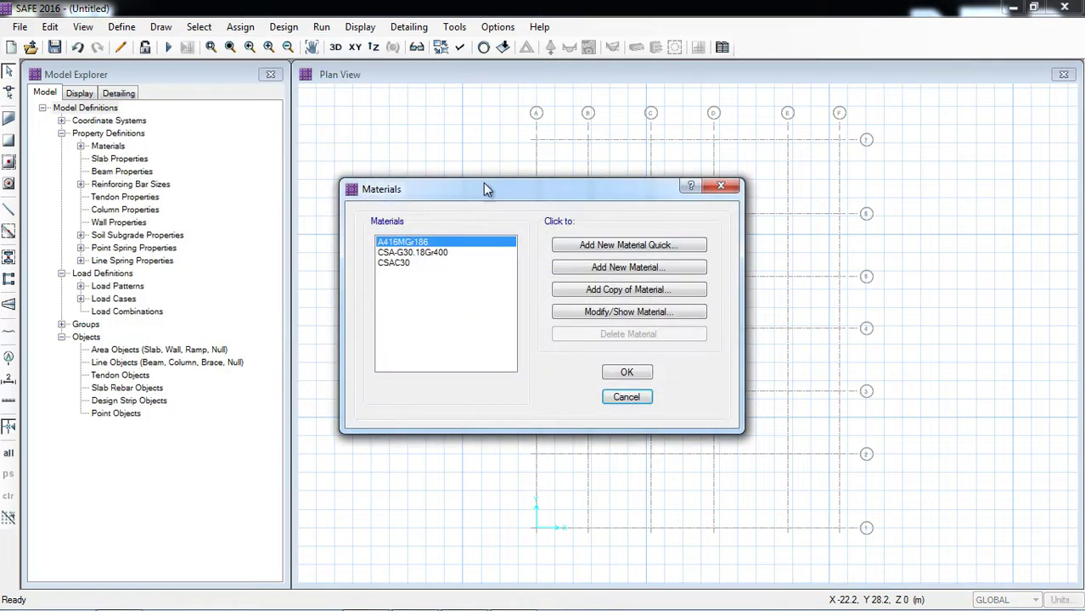
left_click(408, 263)
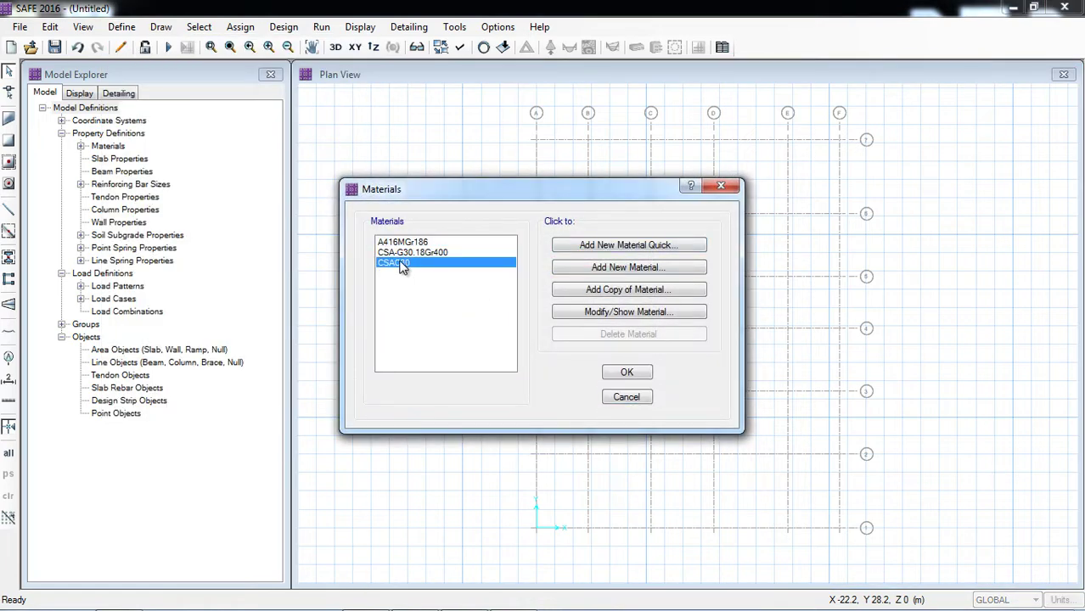
left_click(594, 313)
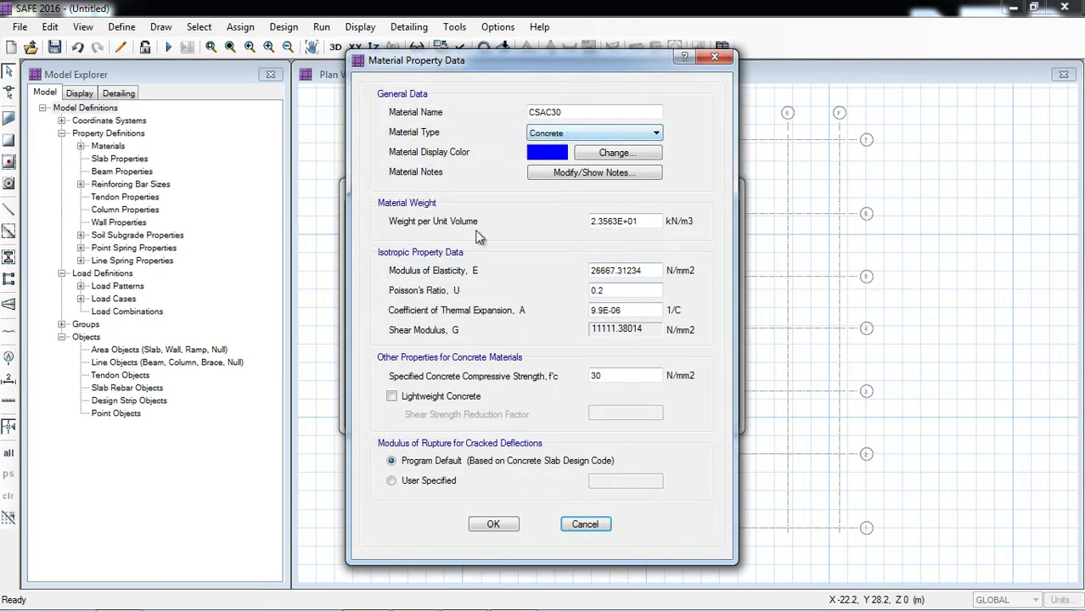
left_click(490, 524)
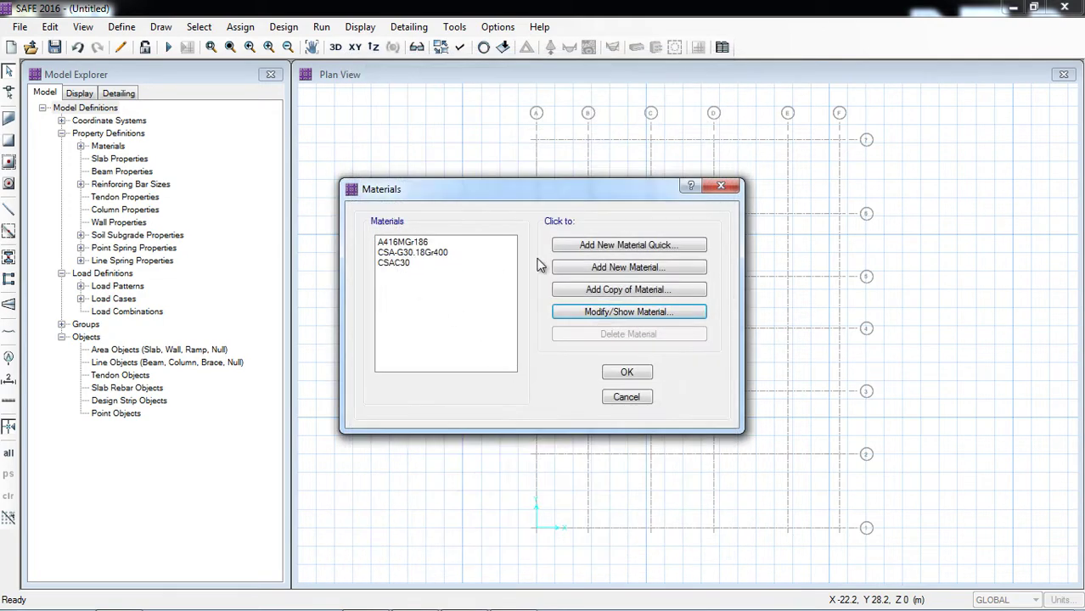
Step: Rename the rebar material to CSA-G30.18Gr420, set its minimum yield stress to 420 and tensile stress to 620 N/mm2, and accept the materials
left_click(433, 255)
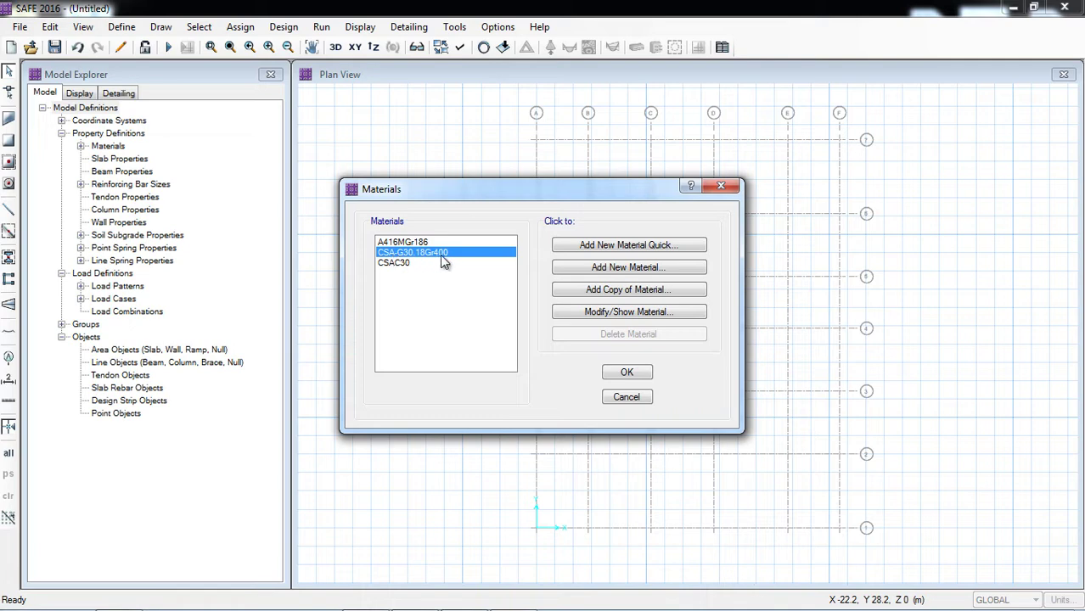
left_click(617, 315)
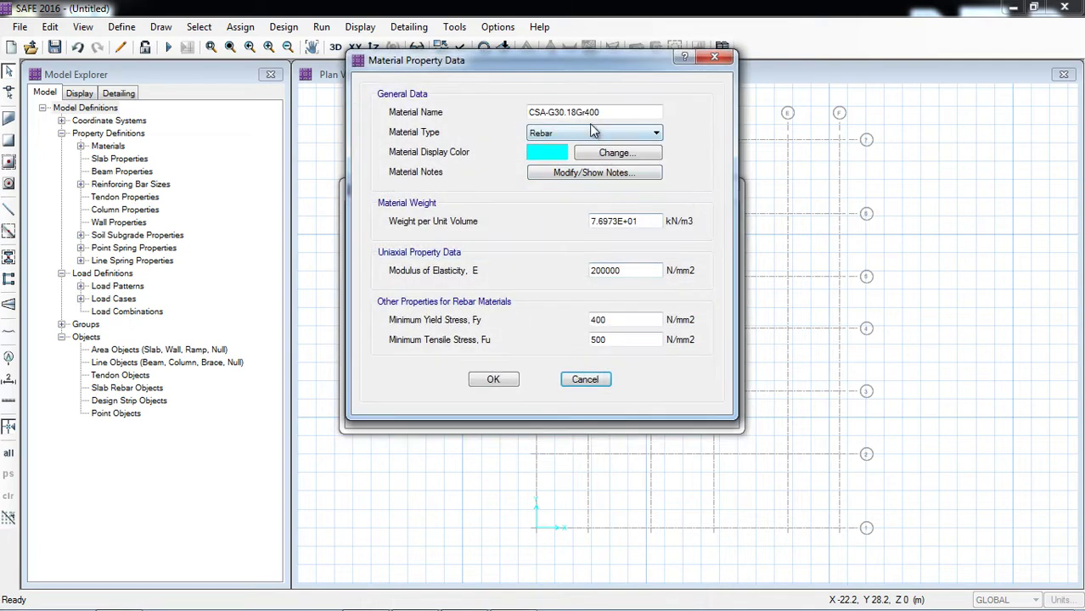
left_click_drag(594, 114, 599, 108)
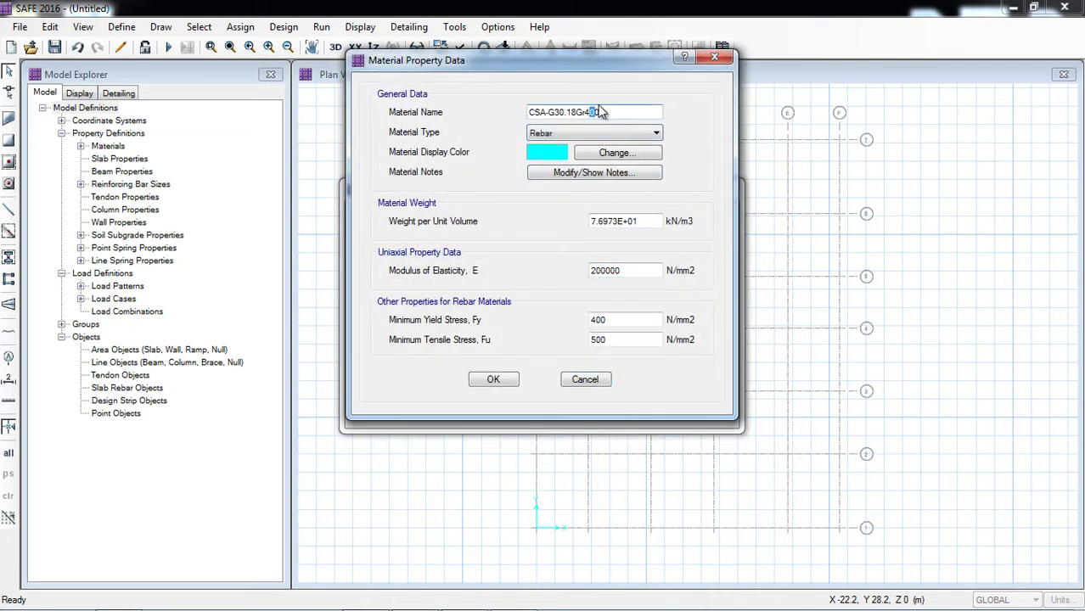
type("20")
left_click(598, 320)
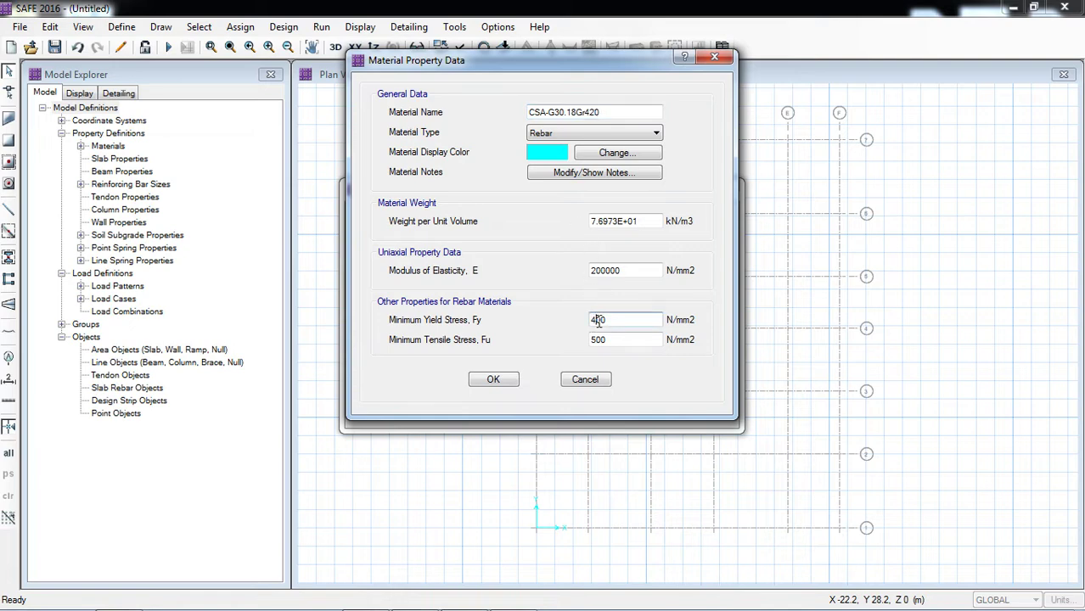
type("2")
left_click_drag(606, 340, 584, 340)
left_click(495, 381)
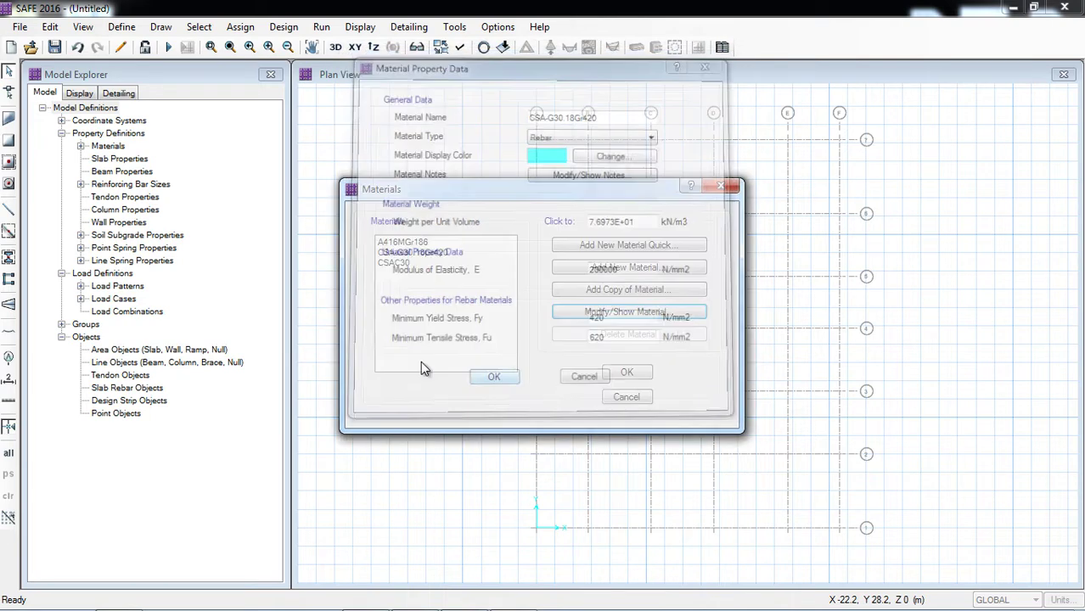
left_click(633, 373)
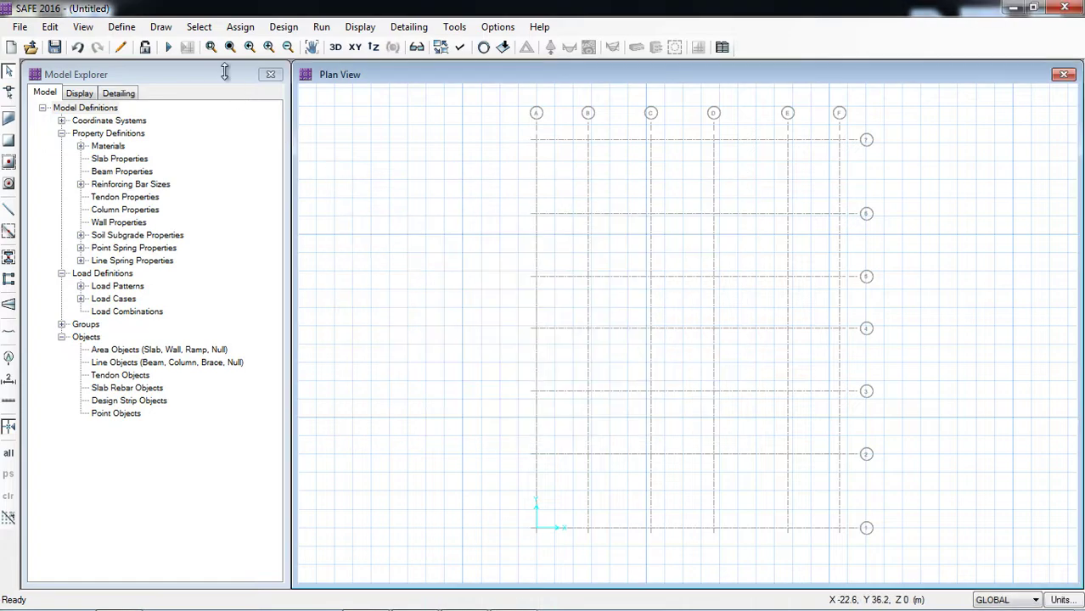
Step: Add a new slab property named "MAT 700 mm" using the CSAC30 concrete material
left_click(122, 27)
left_click(136, 67)
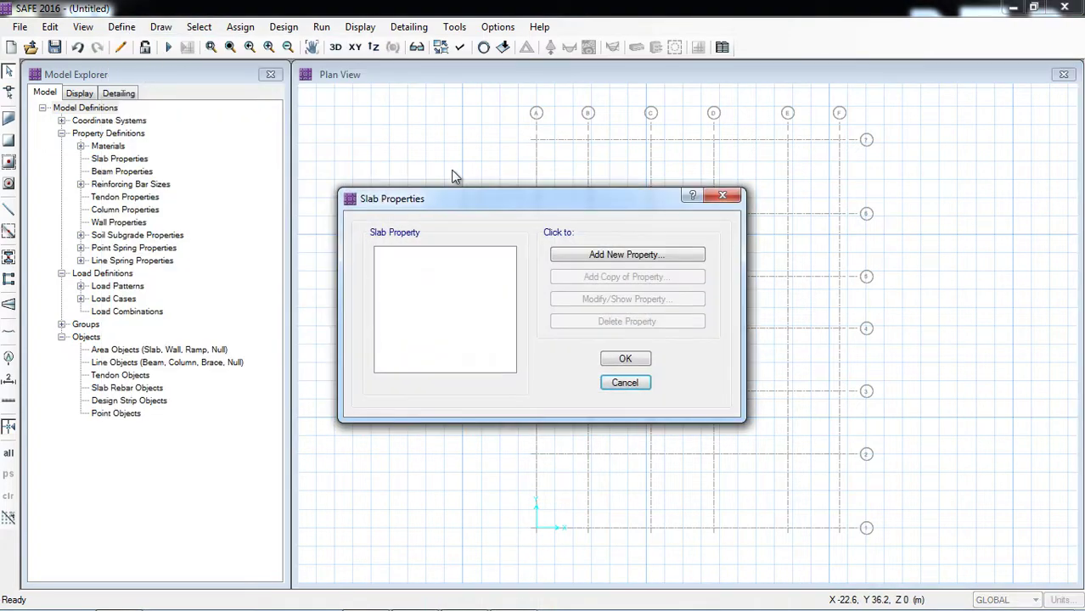
left_click(618, 254)
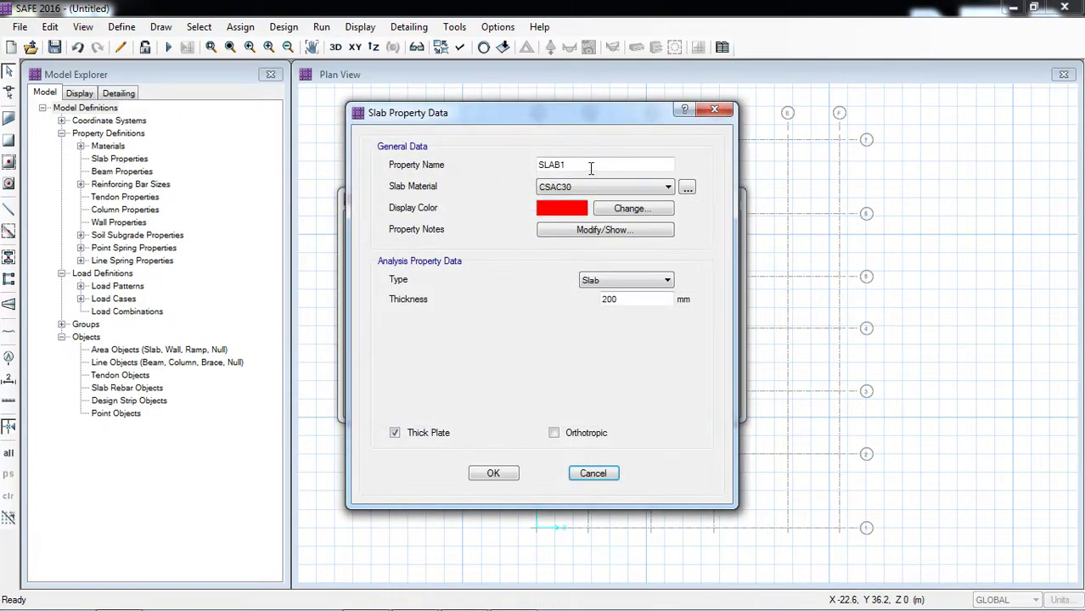
left_click_drag(591, 168, 474, 178)
key("Caps_Lock")
type("m")
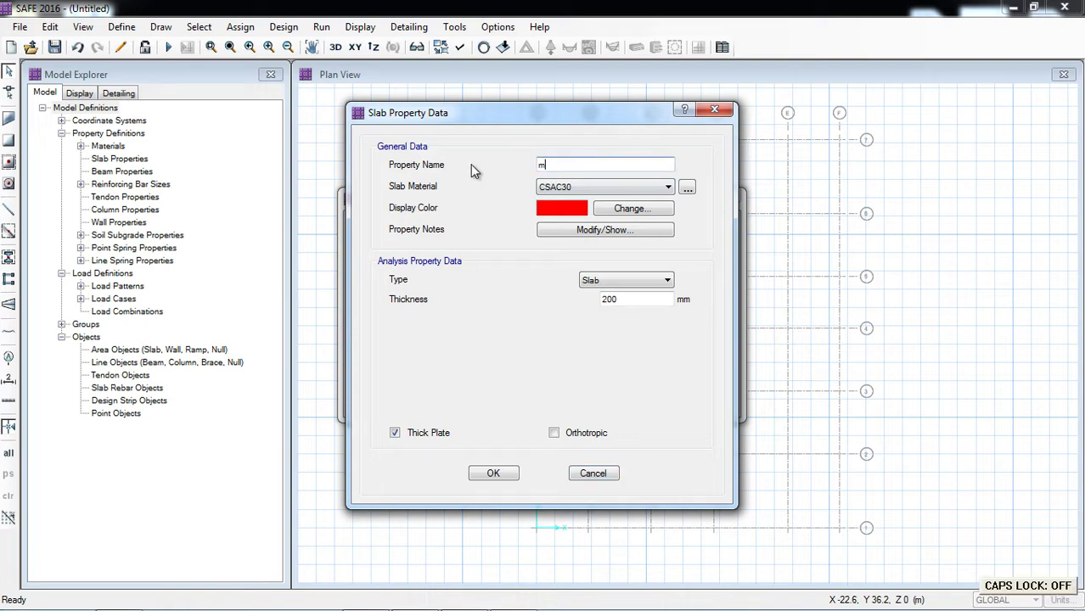
key("BackSpace")
key("Caps_Lock")
type("MAT 700")
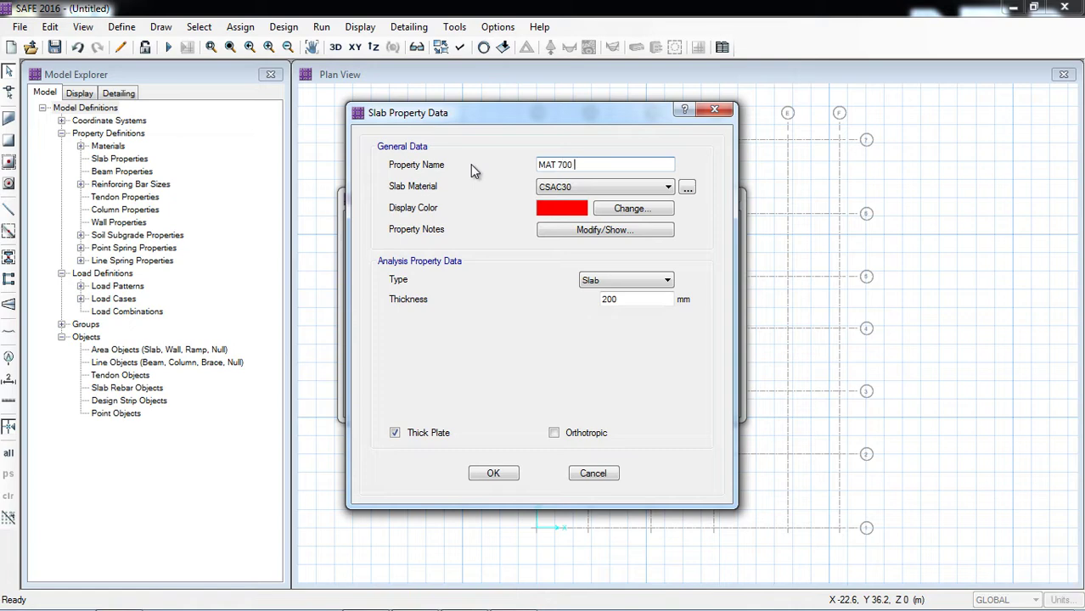
key("Caps_Lock")
type("mm")
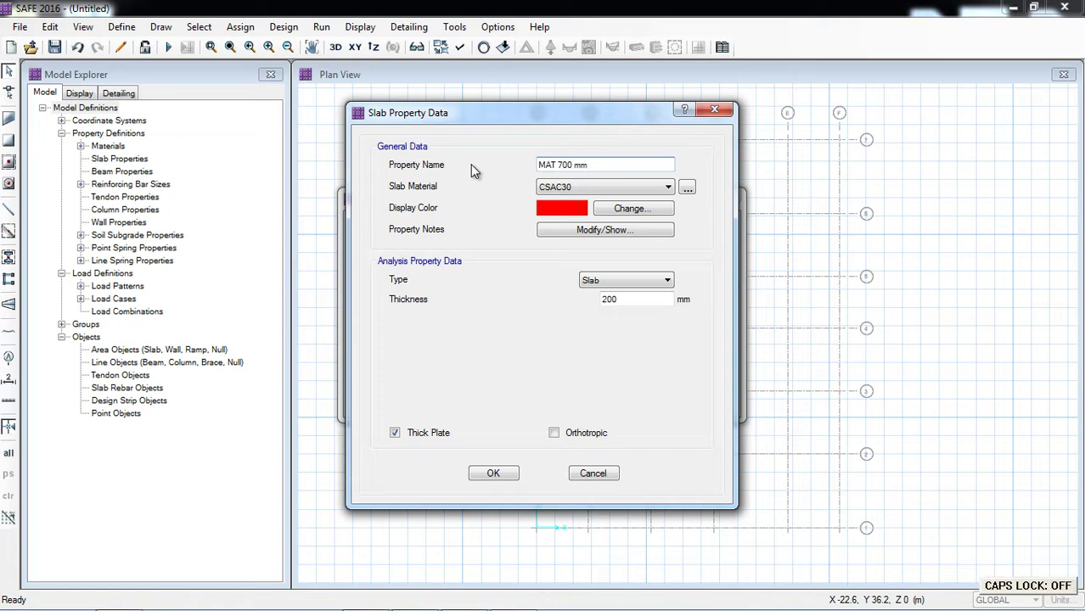
Step: Set the new slab property's type to Mat with a thickness of 700 mm and accept it
left_click(618, 280)
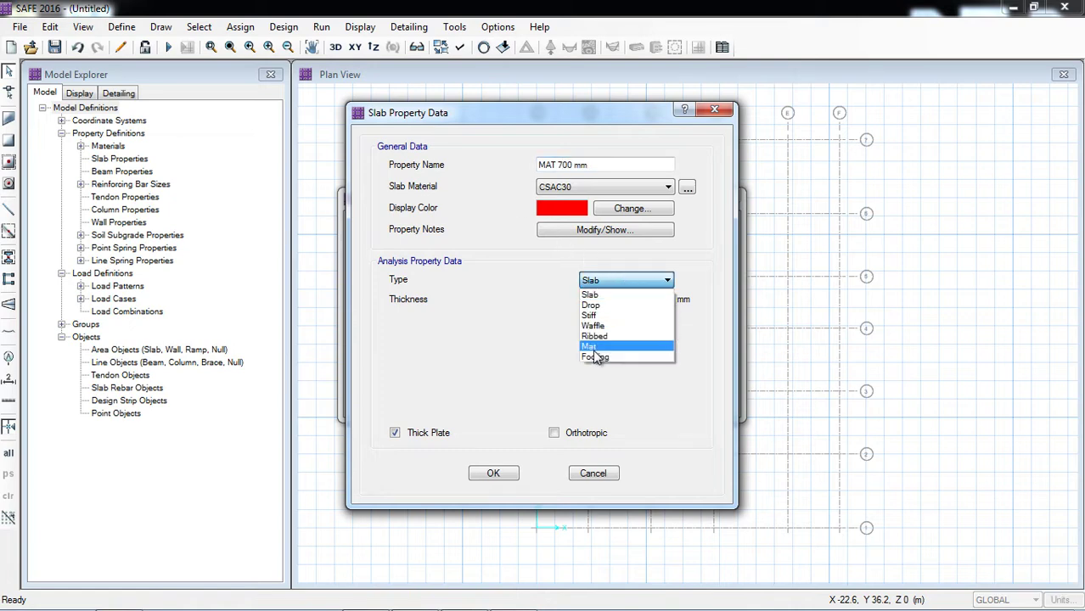
left_click(594, 348)
left_click_drag(620, 300, 583, 308)
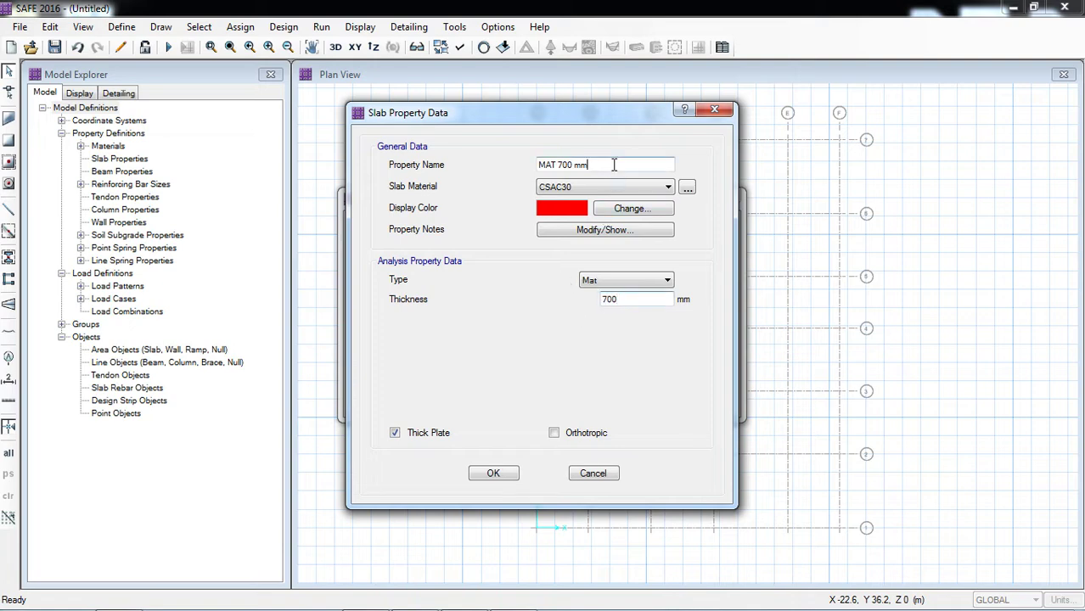
left_click(492, 473)
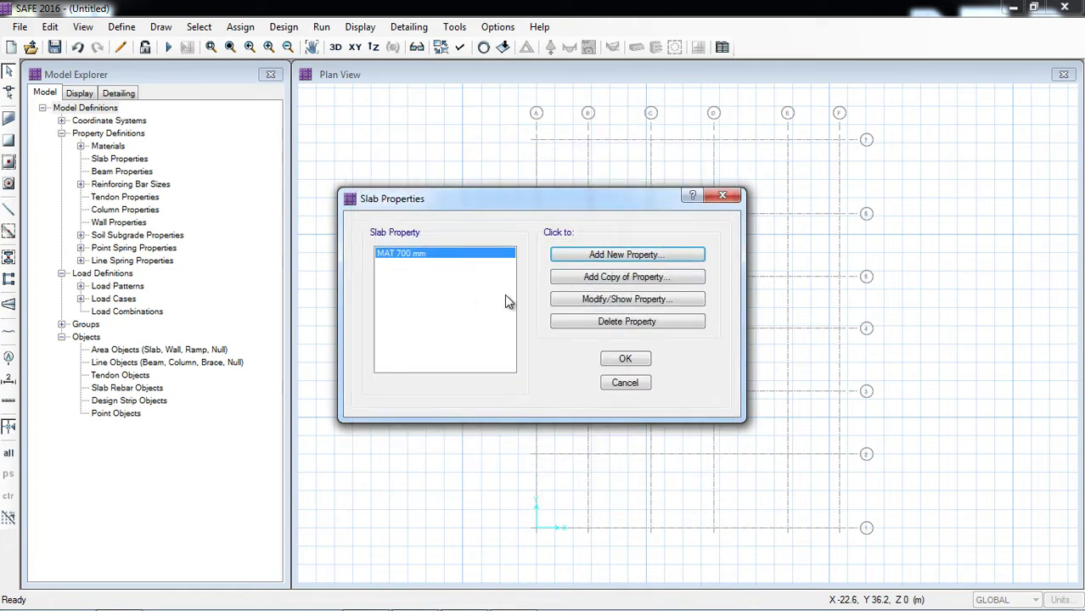
Step: Add a copy of the MAT 700 mm slab property and name it "Stiff Col"
left_click(610, 279)
double_click(574, 164)
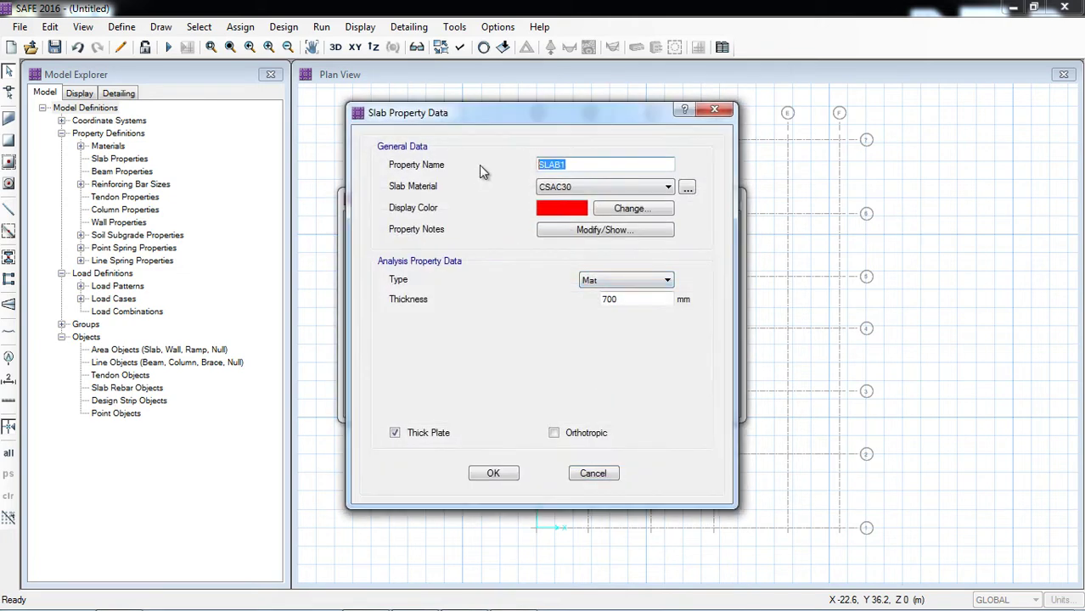
key("BackSpace")
key("Caps_Lock")
type("S")
key("Caps_Lock")
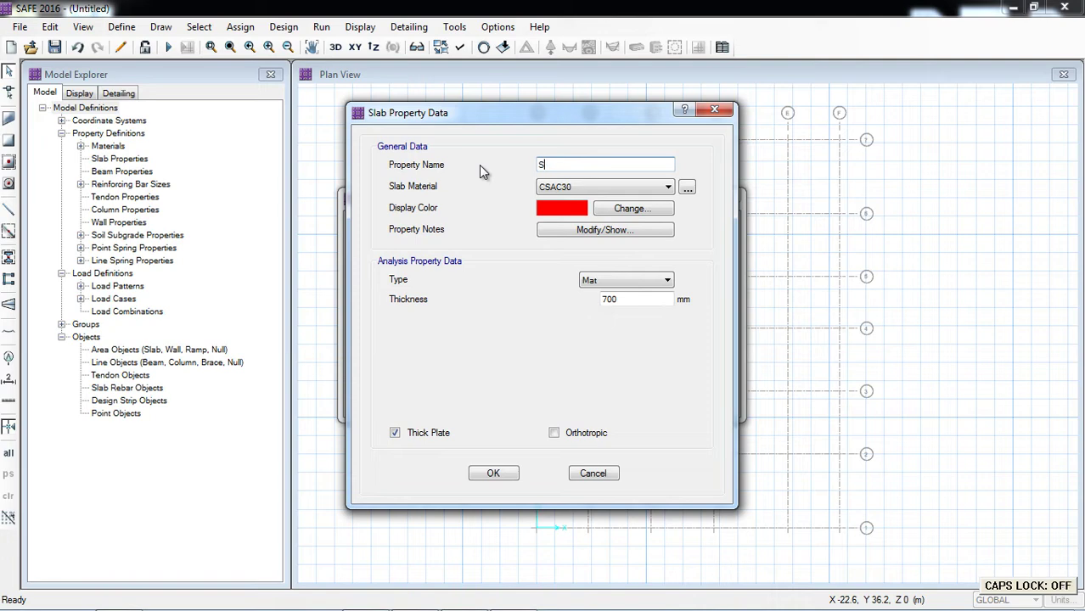
type("tiff")
key("Caps_Lock")
type("C")
key("Caps_Lock")
type("ol")
Step: Set the Stiff Col property's type to Stiff and accept the slab properties
left_click(629, 283)
left_click(595, 315)
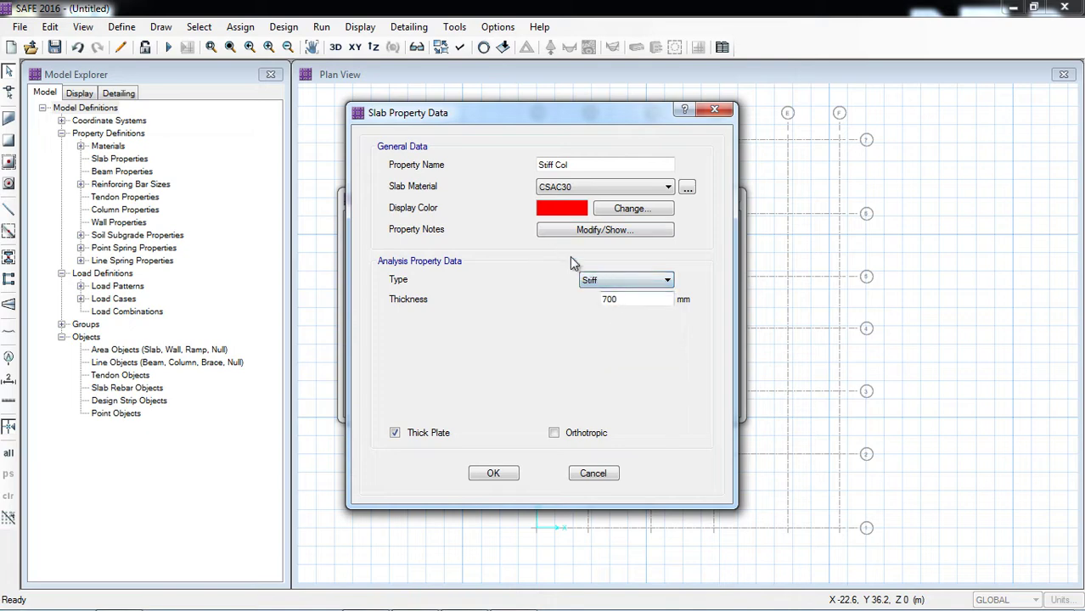
left_click(494, 475)
left_click(626, 360)
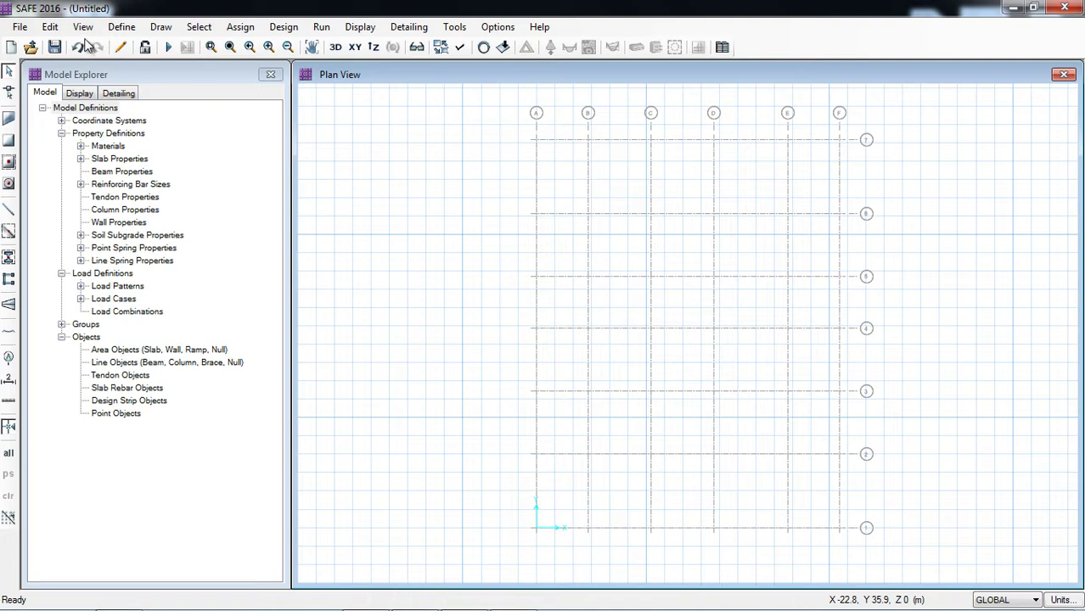
Step: Review the DEAD and LIVE load patterns and accept them as they stand
left_click(121, 26)
left_click(218, 307)
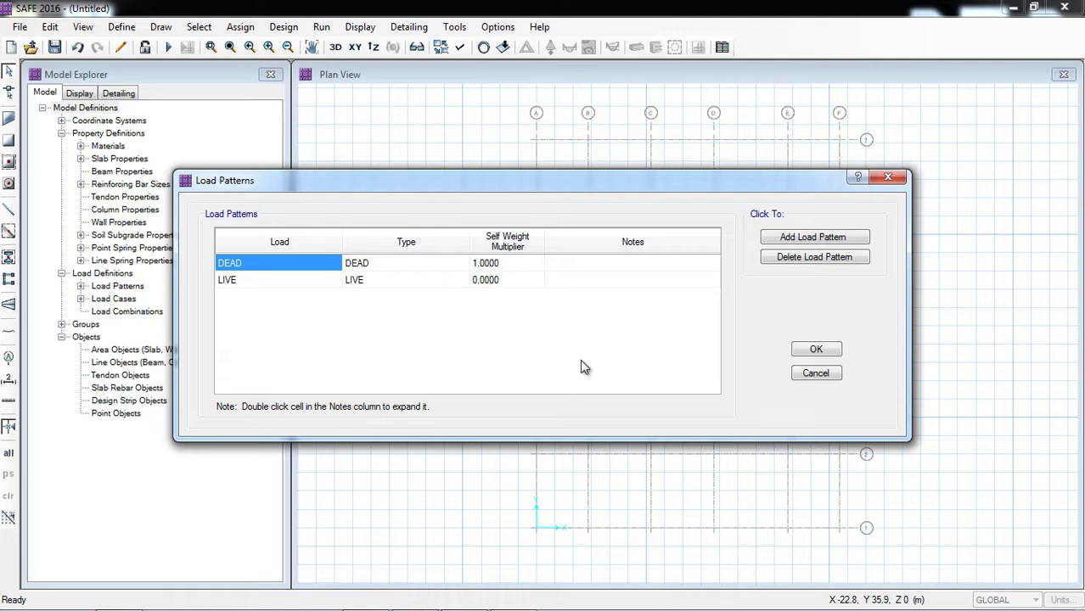
left_click(805, 352)
Step: Add default design load combinations for Strength (Ultimate) and Service - Normal only, excluding Service - Initial and Service - Long Term
left_click(121, 26)
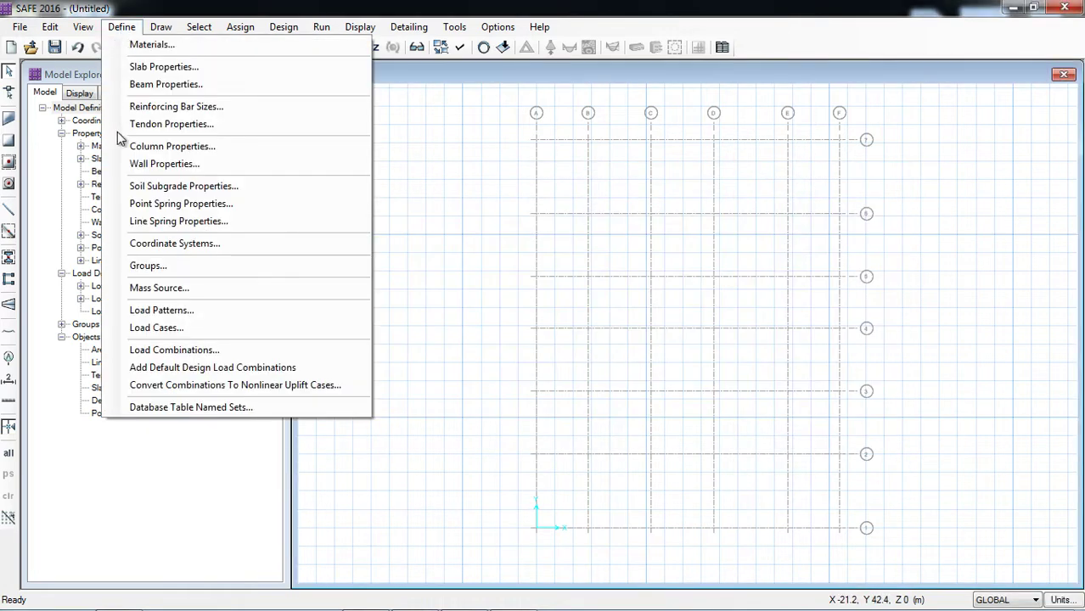
left_click(159, 344)
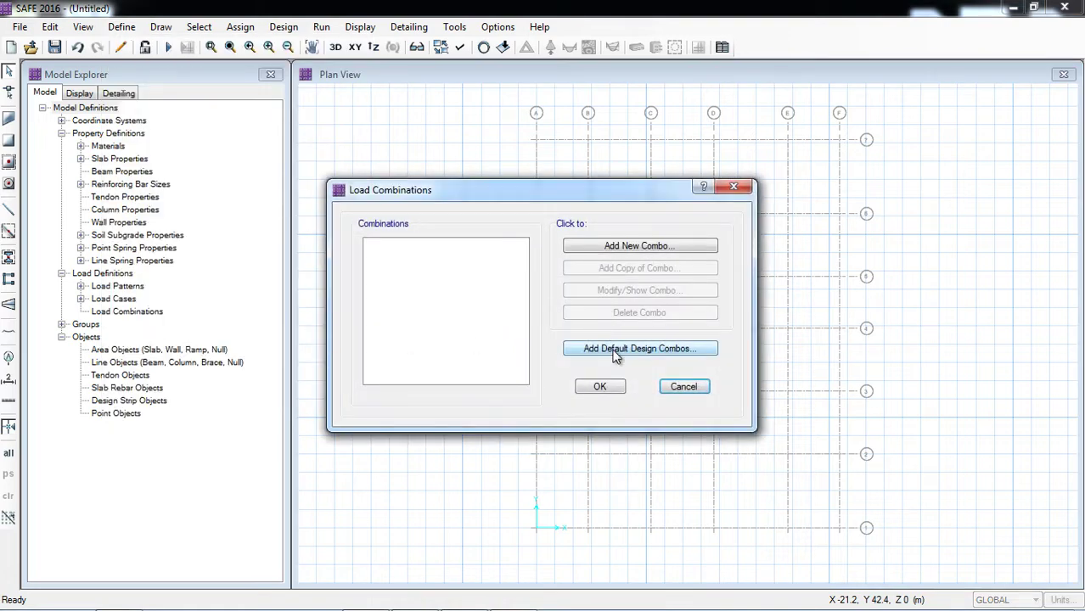
left_click(613, 344)
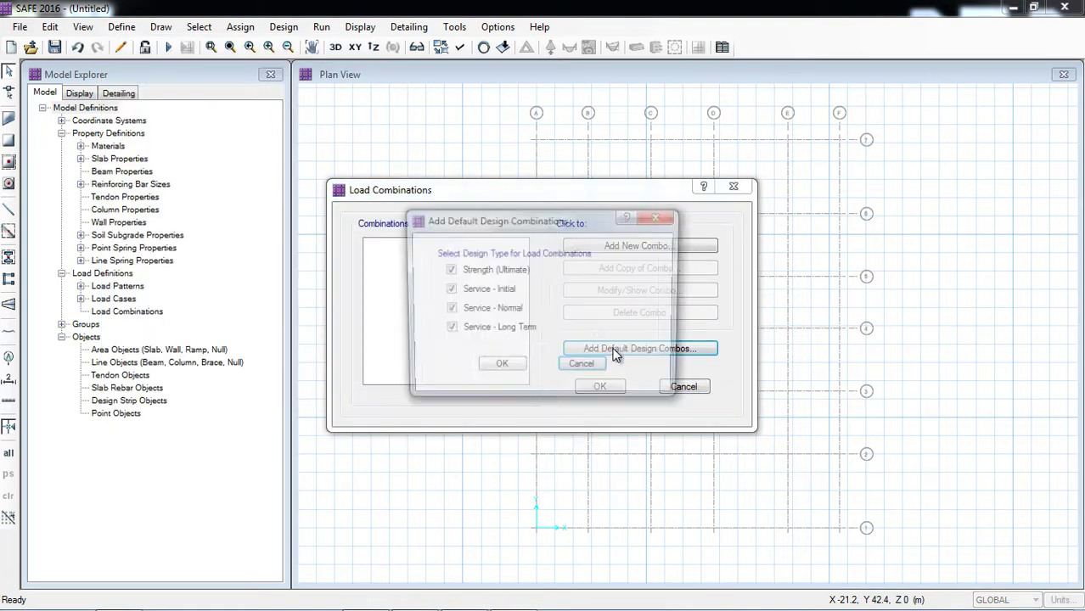
left_click(484, 293)
left_click(472, 331)
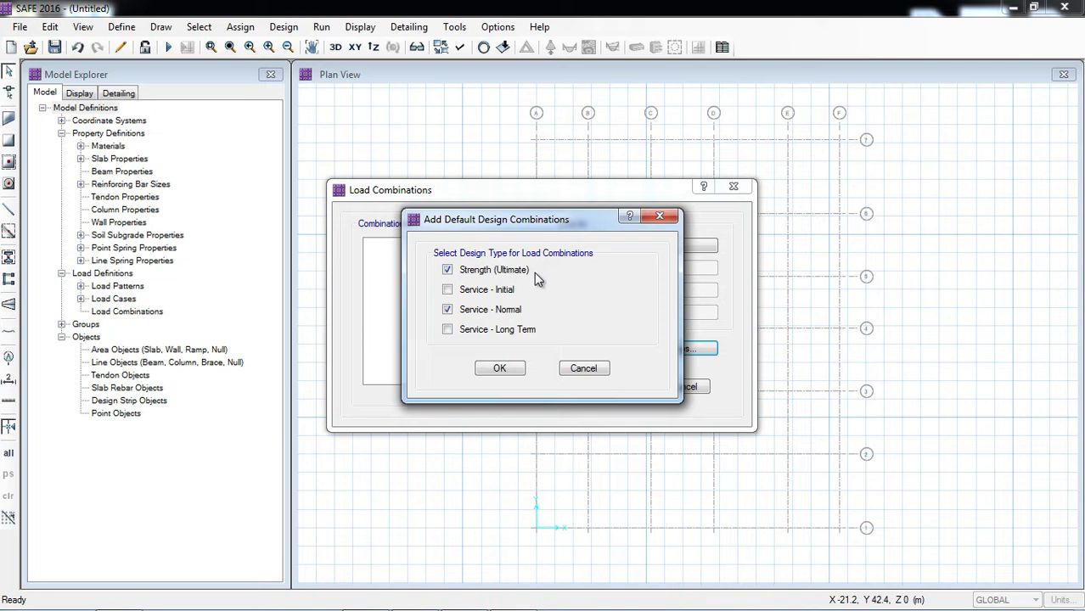
left_click(500, 367)
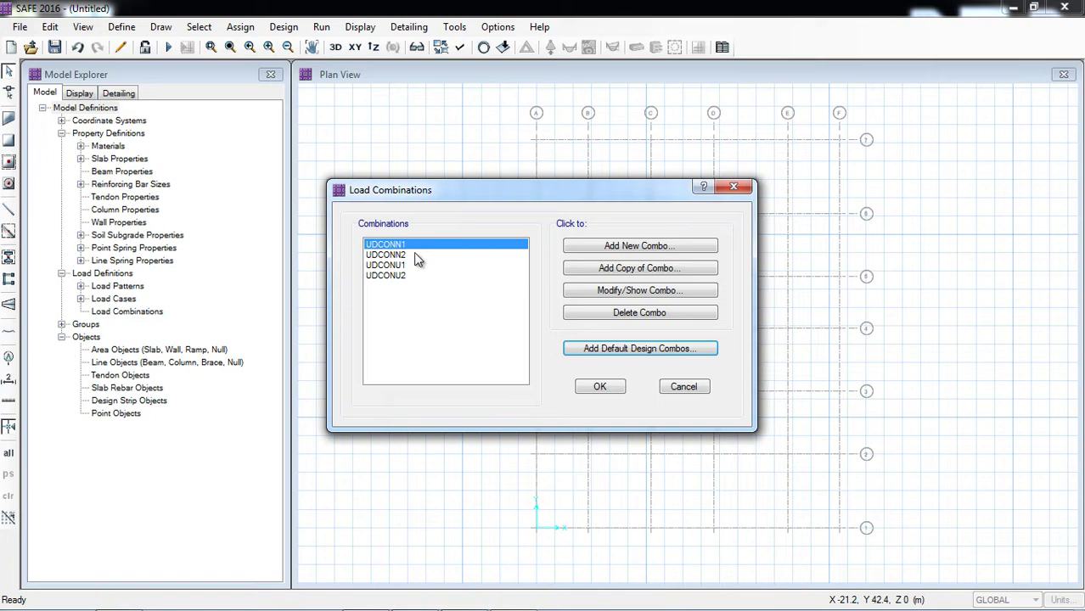
Step: Review the data of load combinations UDCONN2 and UDCONU2, leave them as they stand and accept the load combinations
left_click(416, 255)
left_click(604, 291)
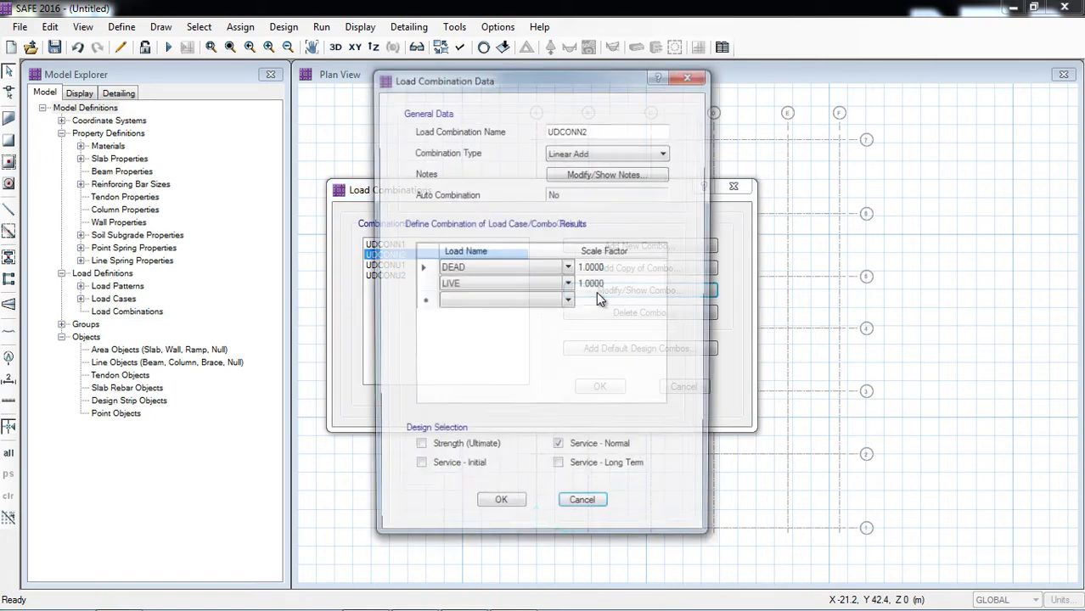
left_click(584, 508)
left_click(395, 276)
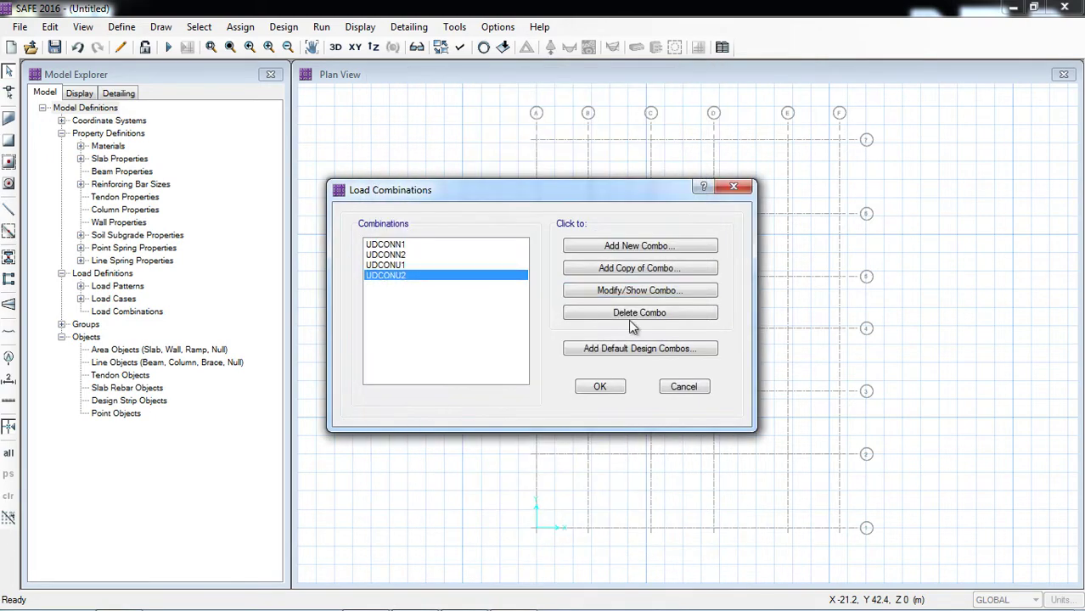
left_click(654, 293)
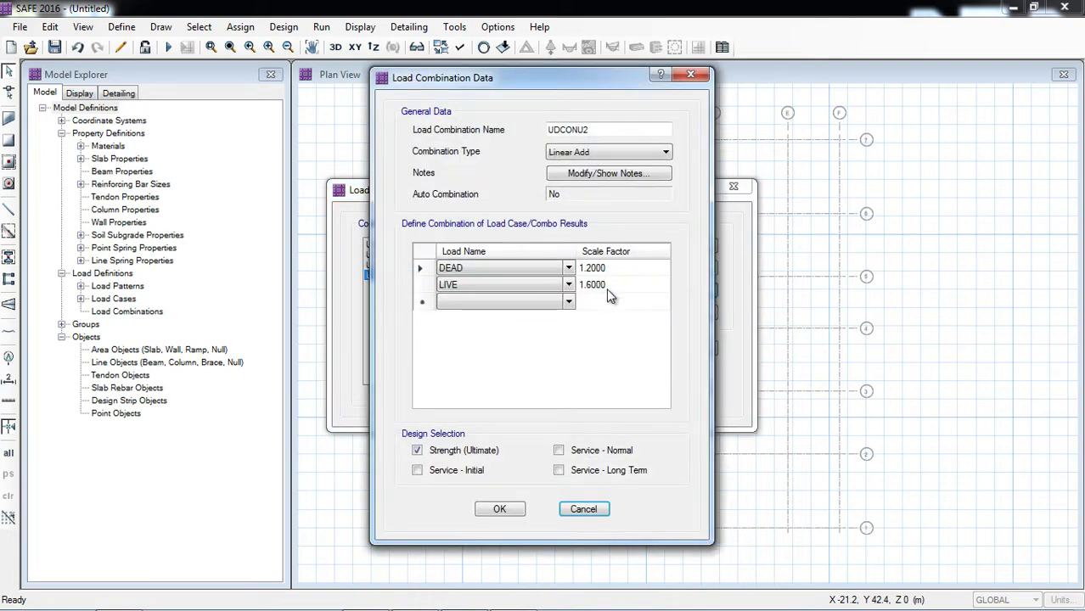
left_click(500, 509)
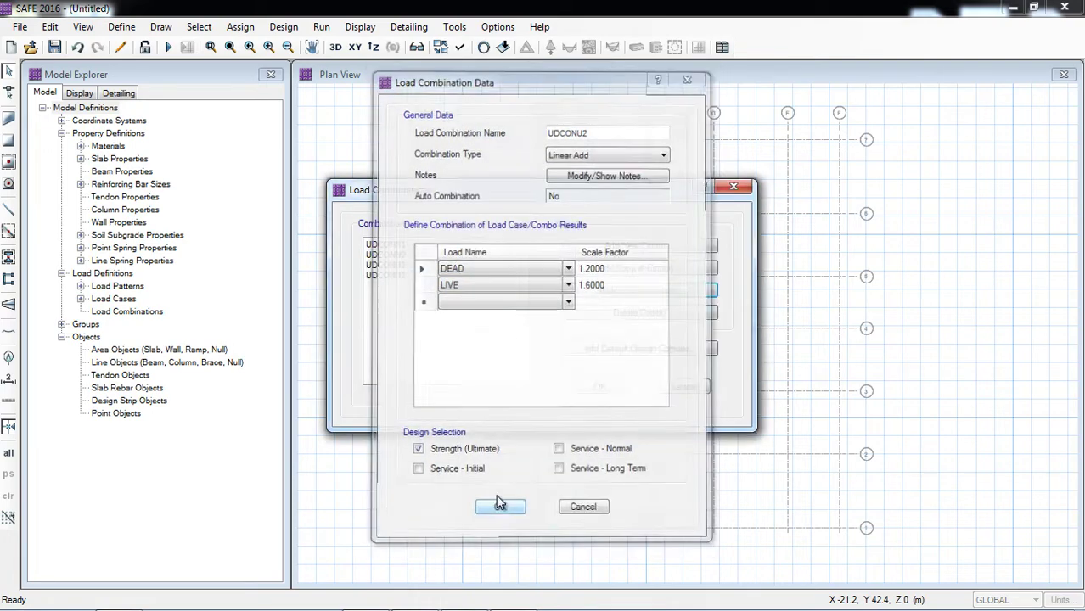
left_click(603, 387)
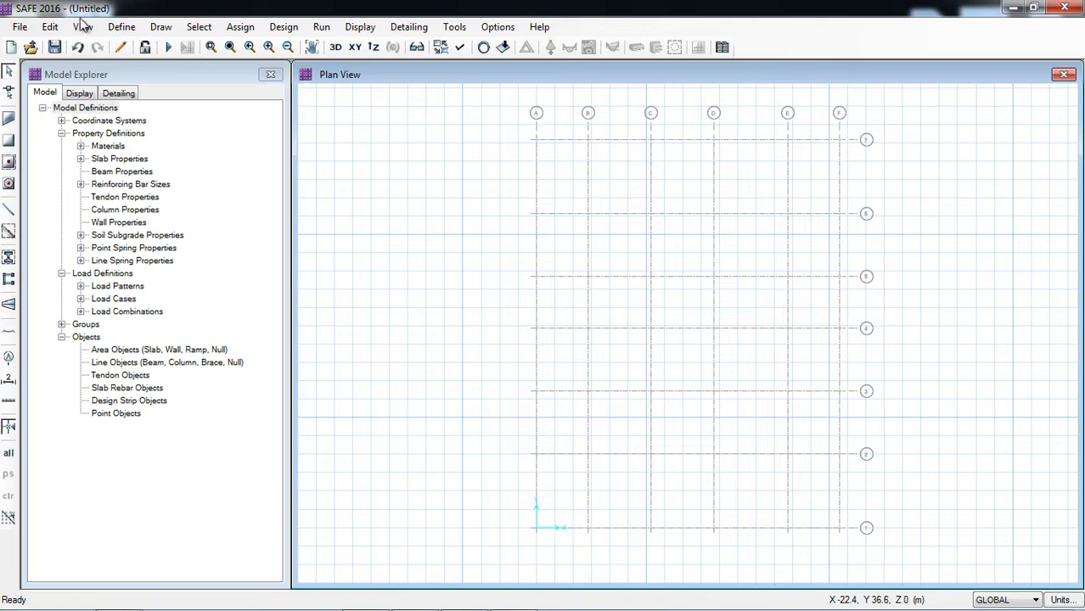
Step: Draw a slab with straight edges and the MAT 700 mm property through grid points A-7, F-7, F-1 and A-1
left_click(7, 121)
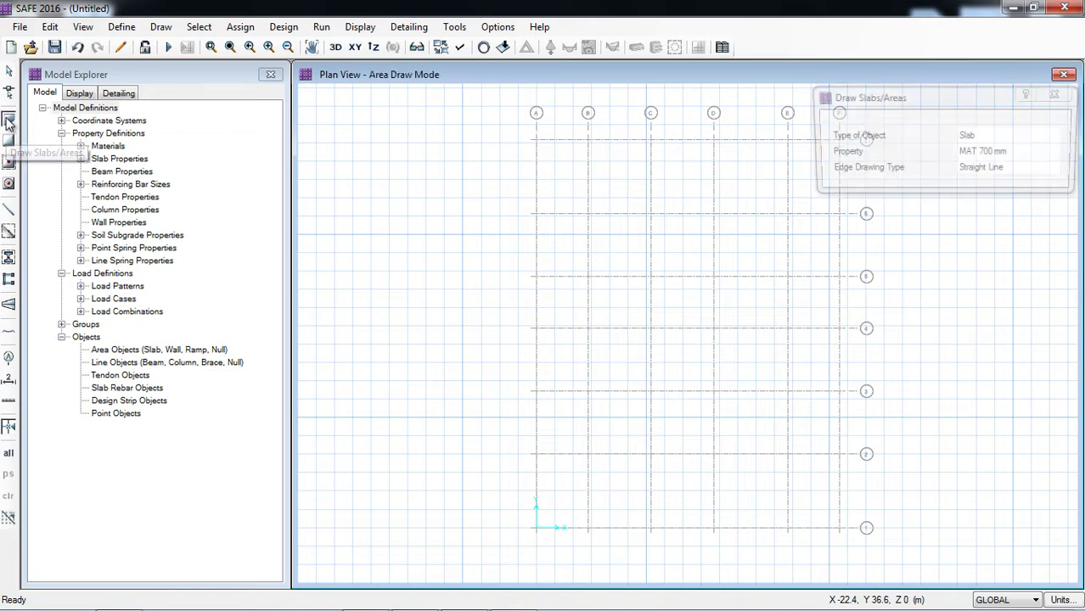
left_click(985, 178)
left_click(987, 177)
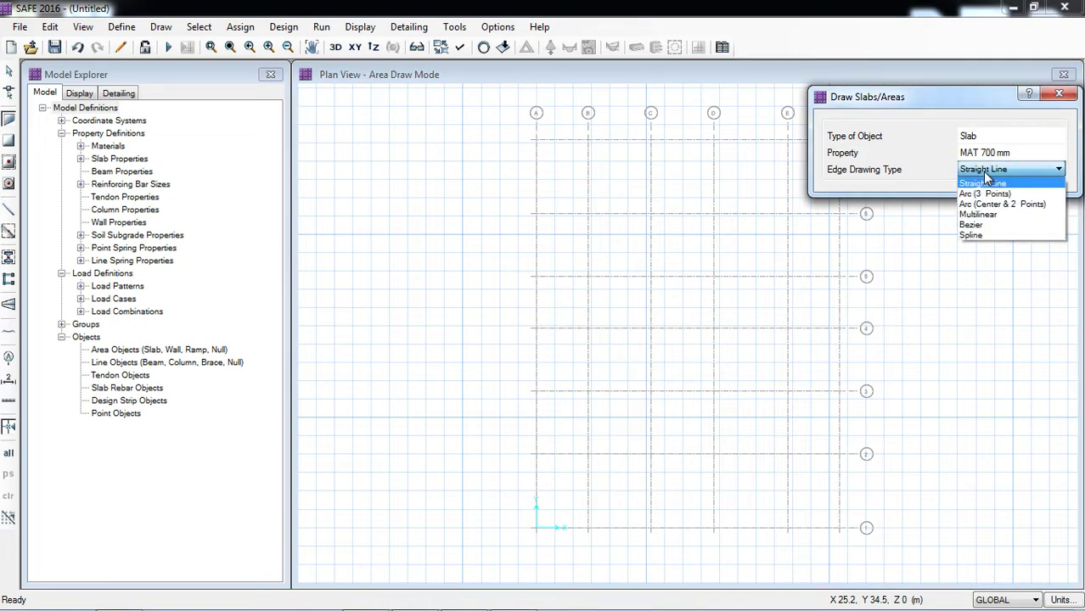
left_click(978, 182)
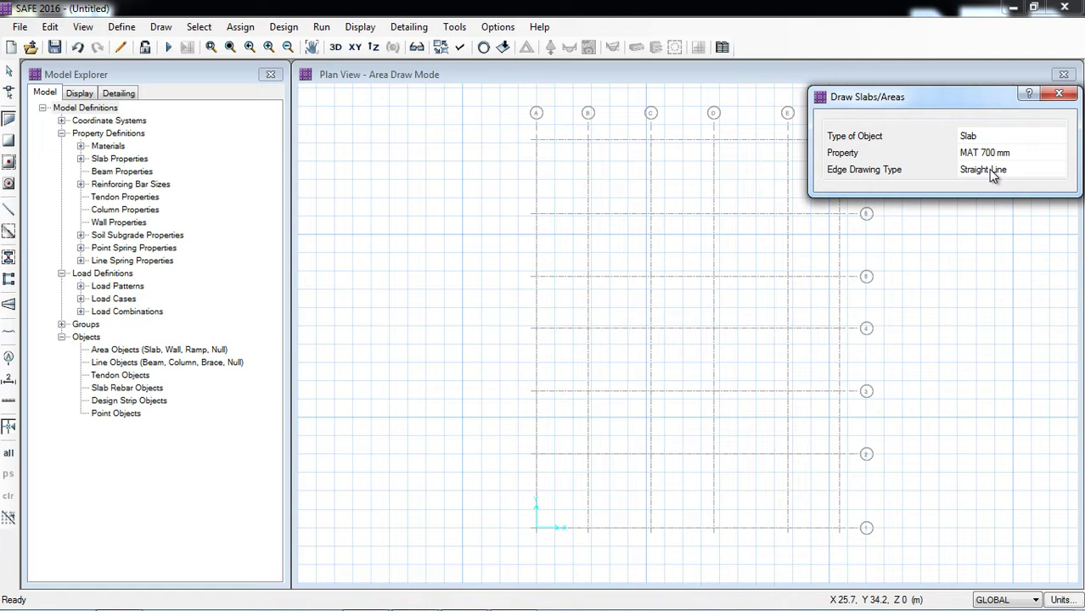
left_click(537, 141)
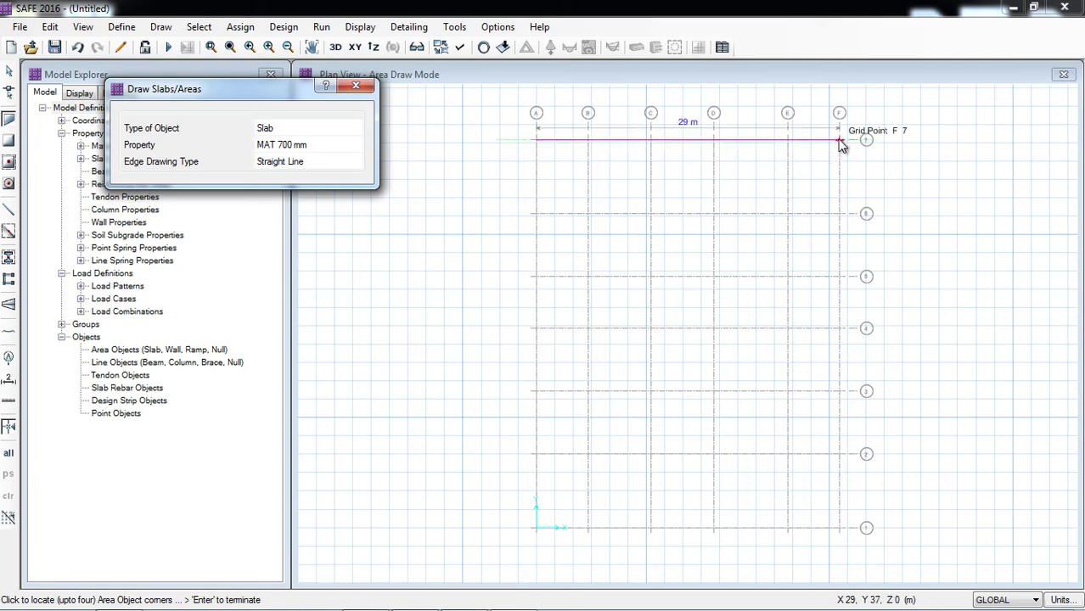
left_click(840, 142)
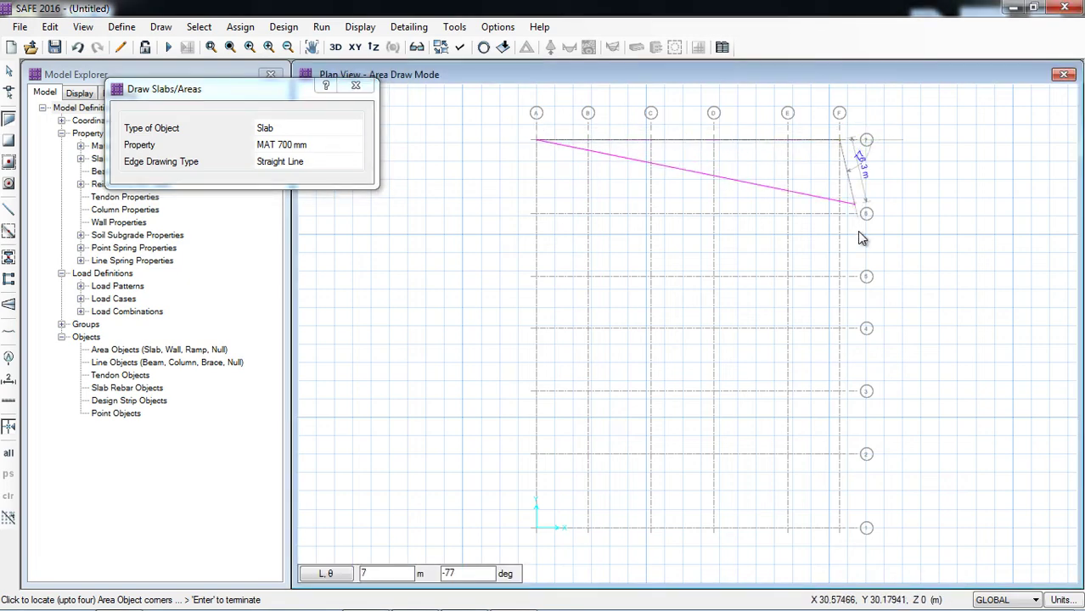
left_click(841, 529)
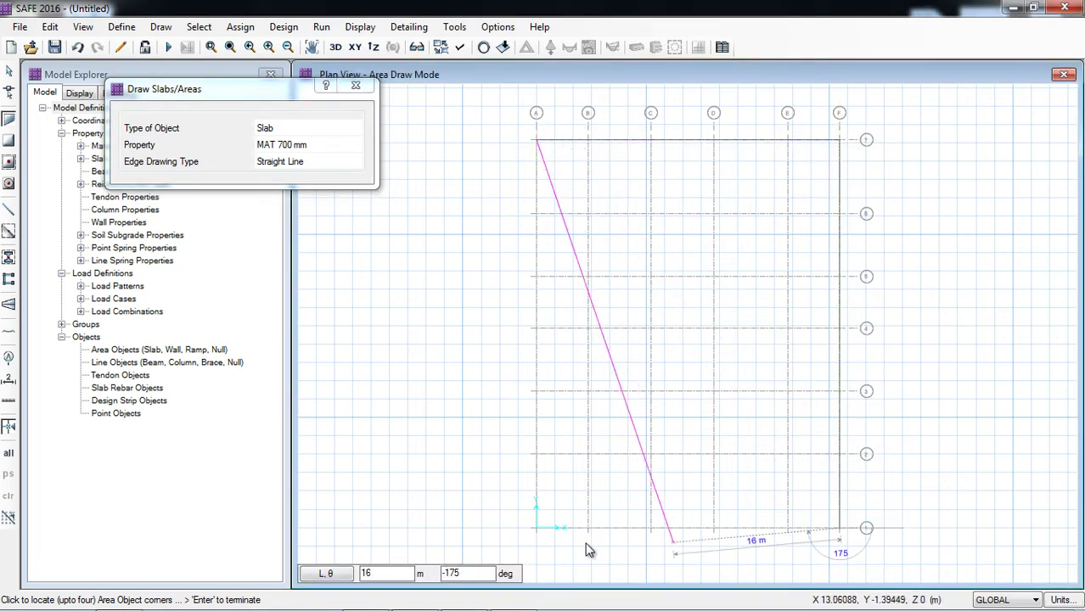
left_click(536, 530)
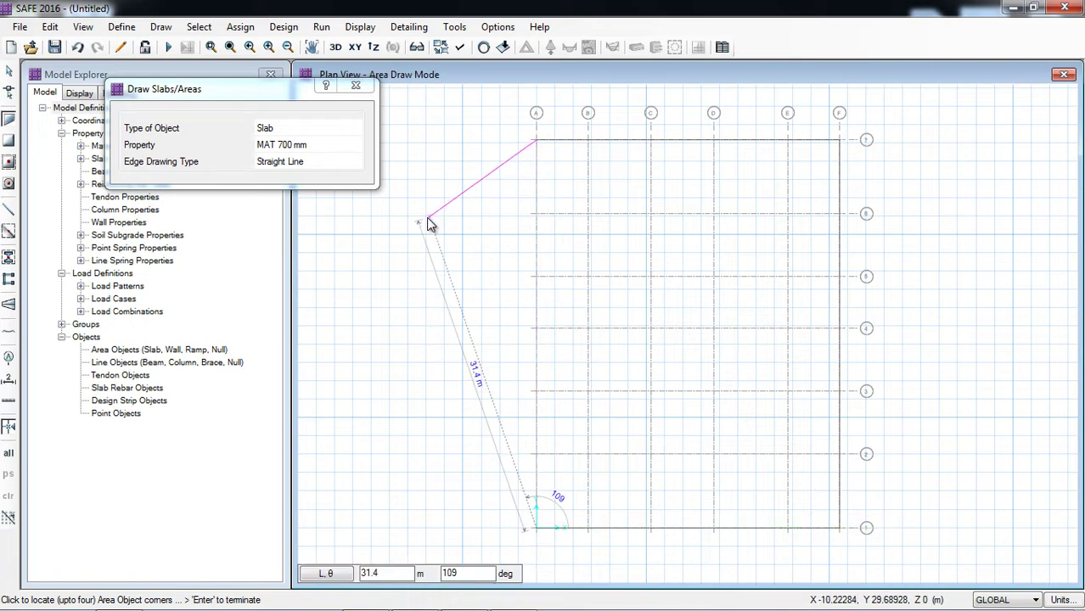
key("Return")
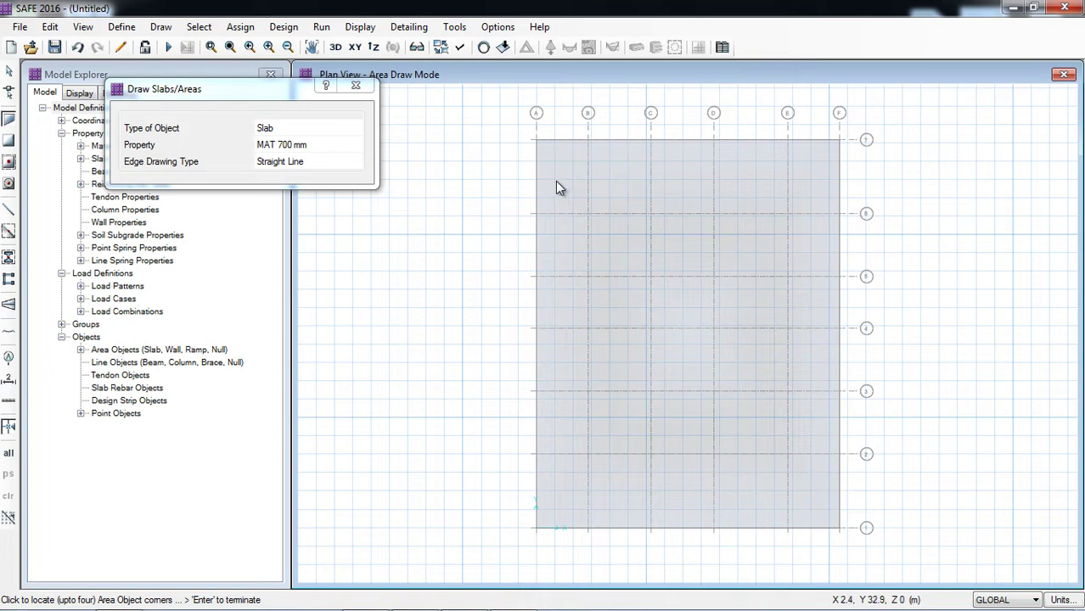
left_click(356, 86)
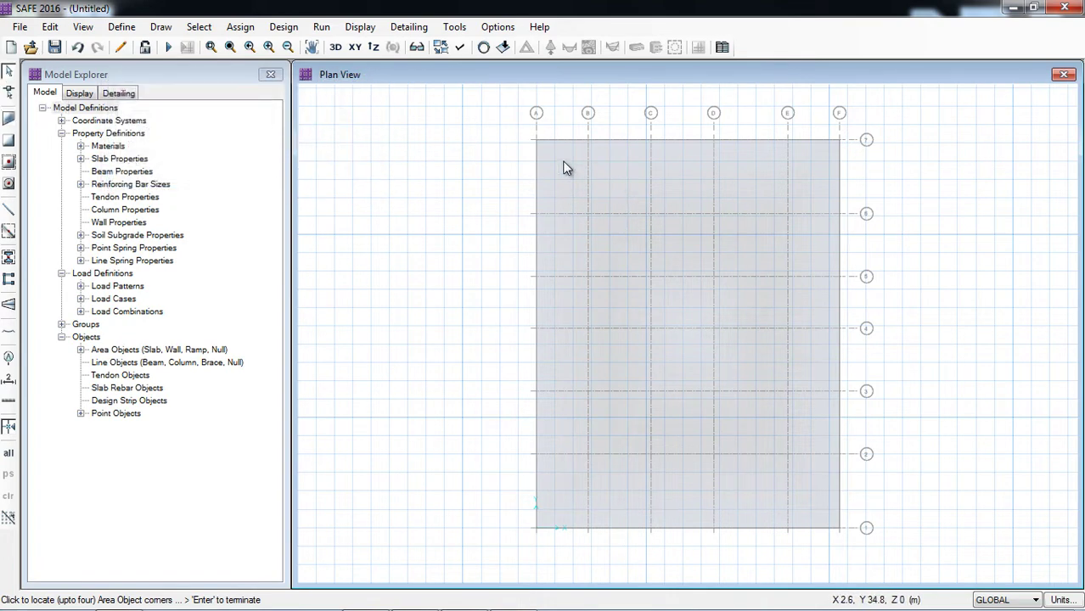
Step: Select the mat slab and expand its area outward with an offset value of 1000 mm
scroll(538, 139, "up", 2)
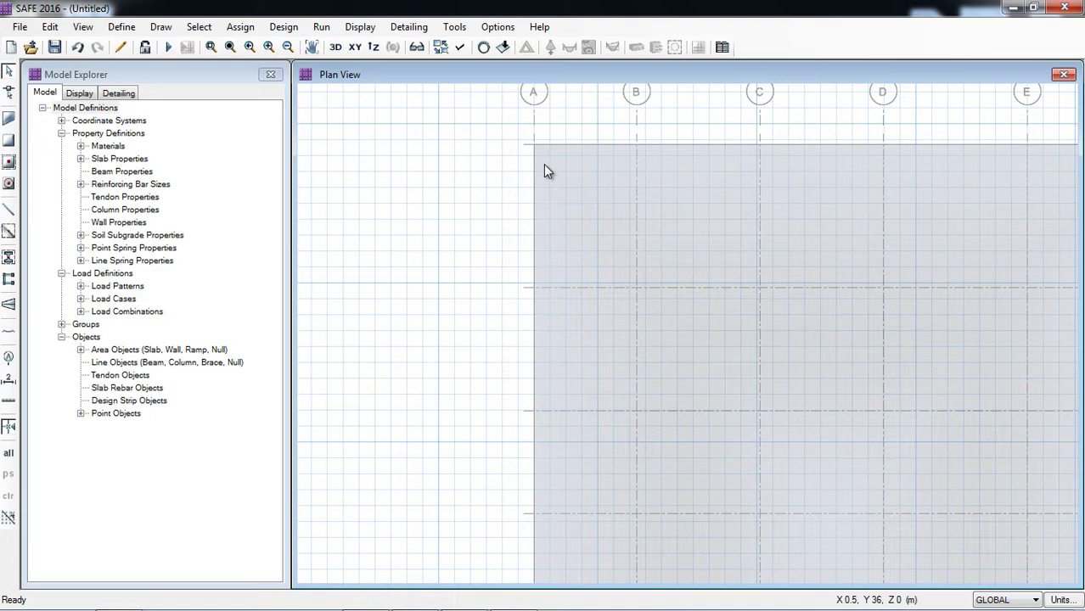
left_click(565, 184)
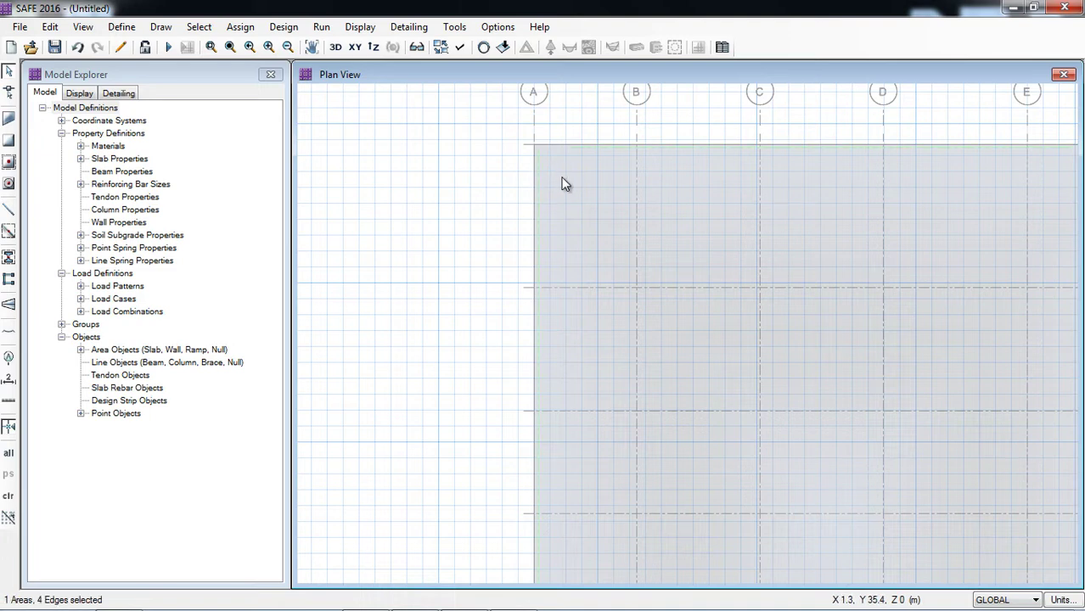
left_click(50, 26)
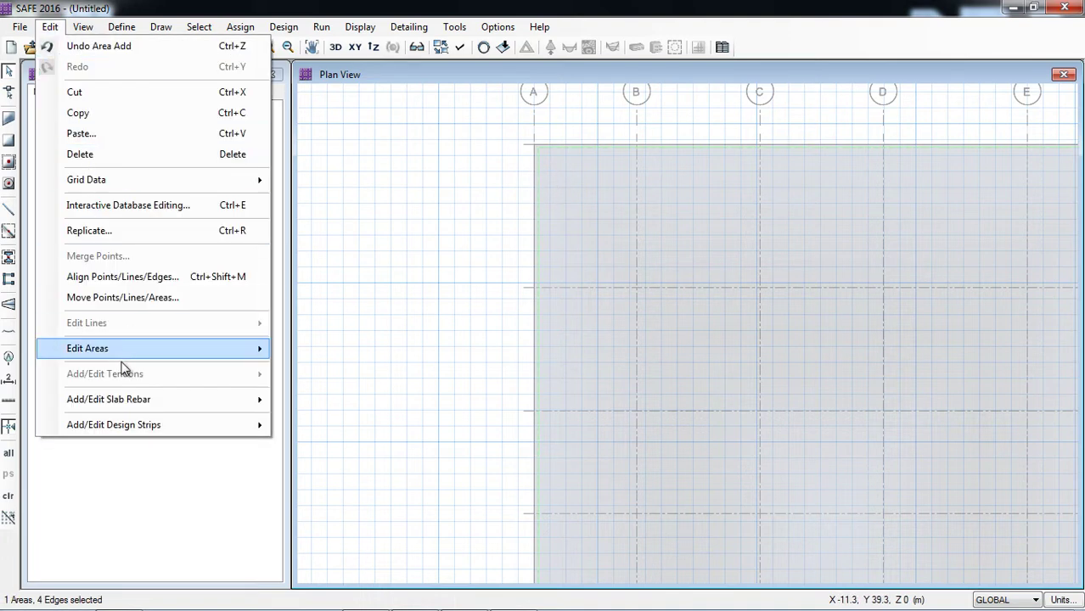
mouse_move(138, 350)
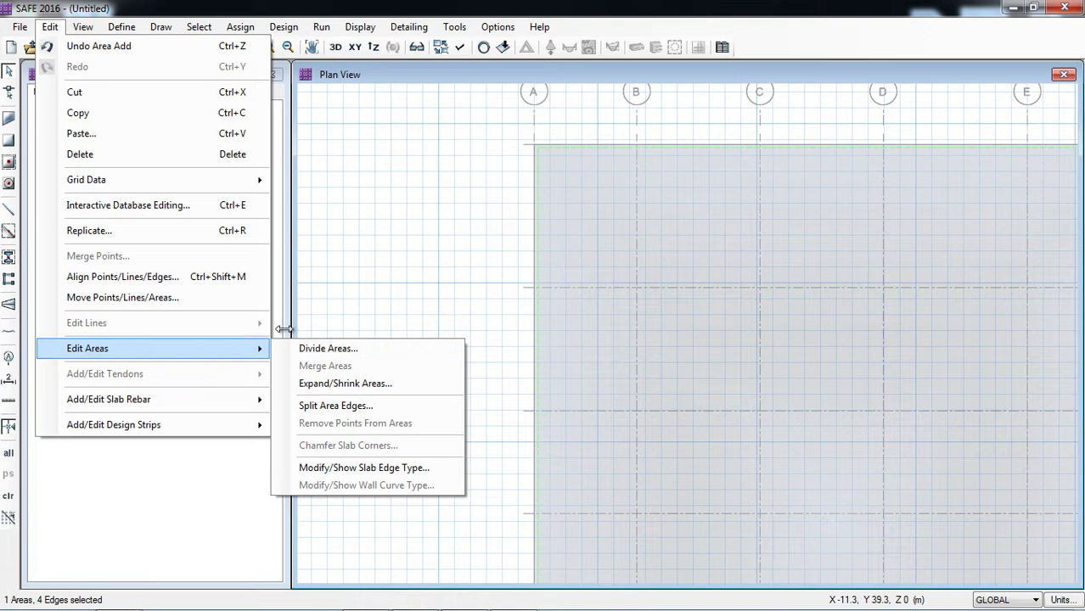
left_click(344, 385)
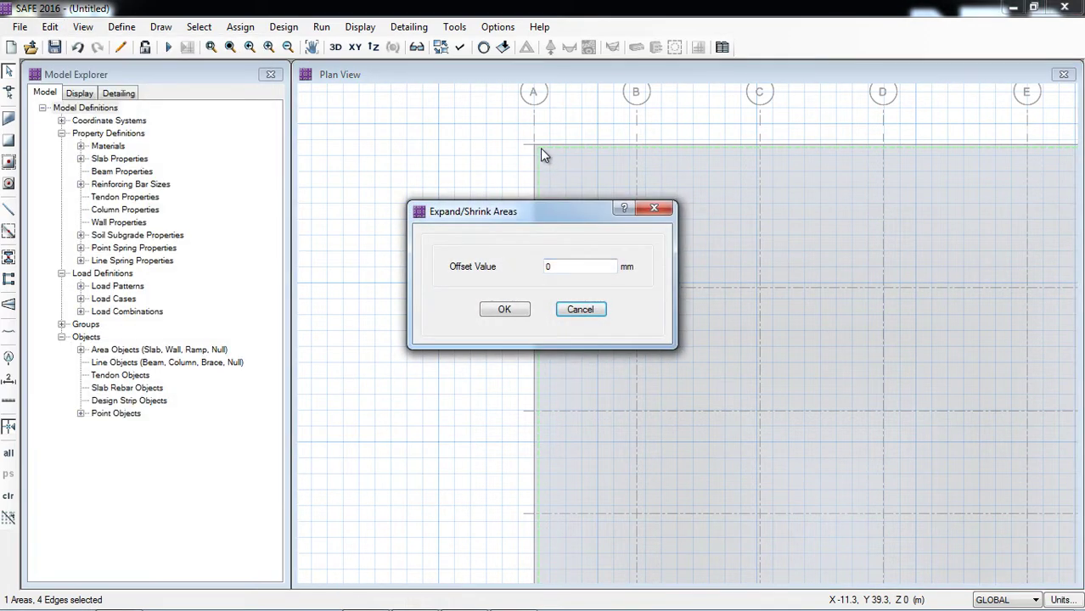
double_click(552, 268)
left_click(516, 311)
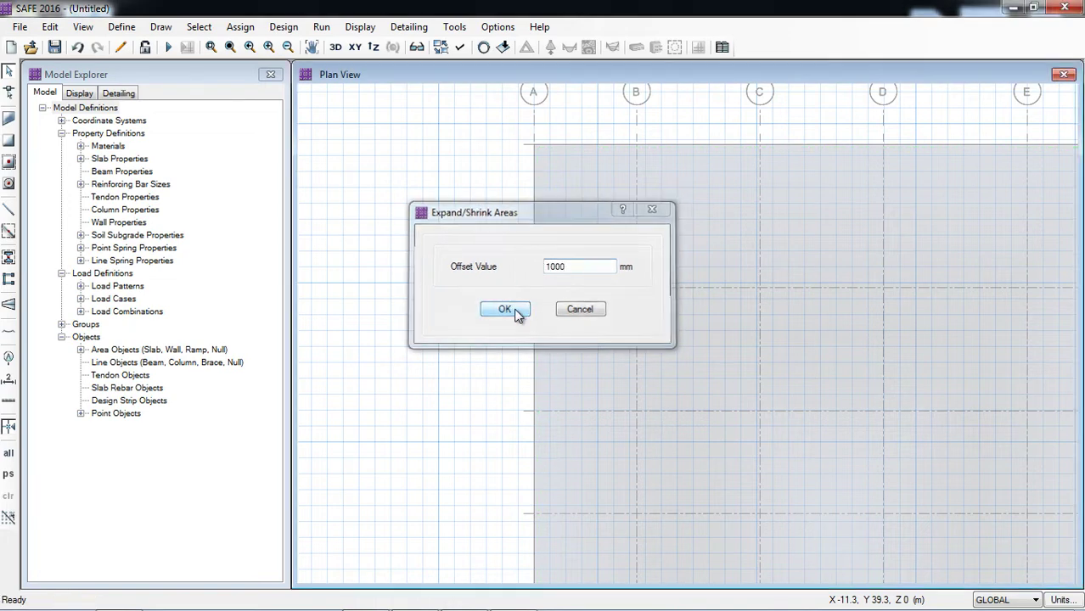
scroll(389, 185, "down", 1)
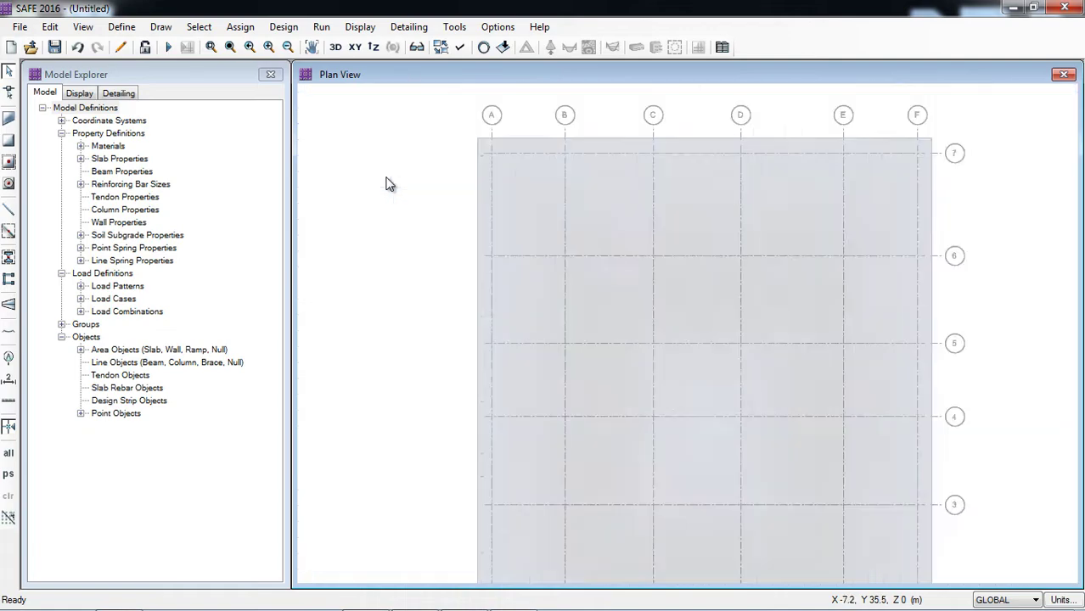
scroll(387, 182, "down", 1)
scroll(397, 131, "up", 1)
scroll(402, 128, "down", 1)
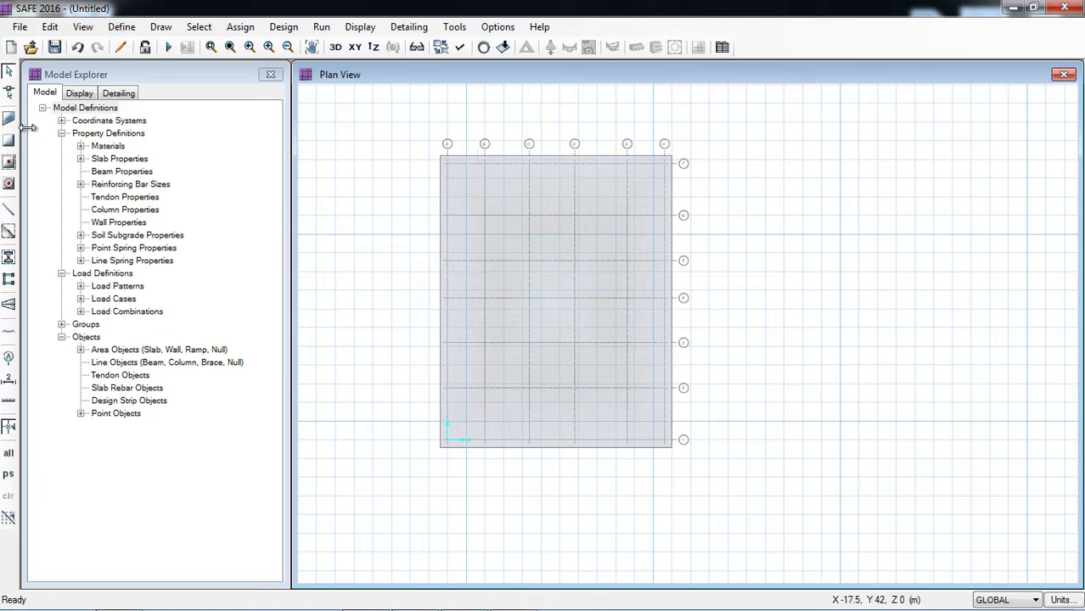
Step: Set up quick drawing of areas around points as rectangular slabs with the Stiff Col property, 450 mm in X and 450 mm in Y
left_click(10, 186)
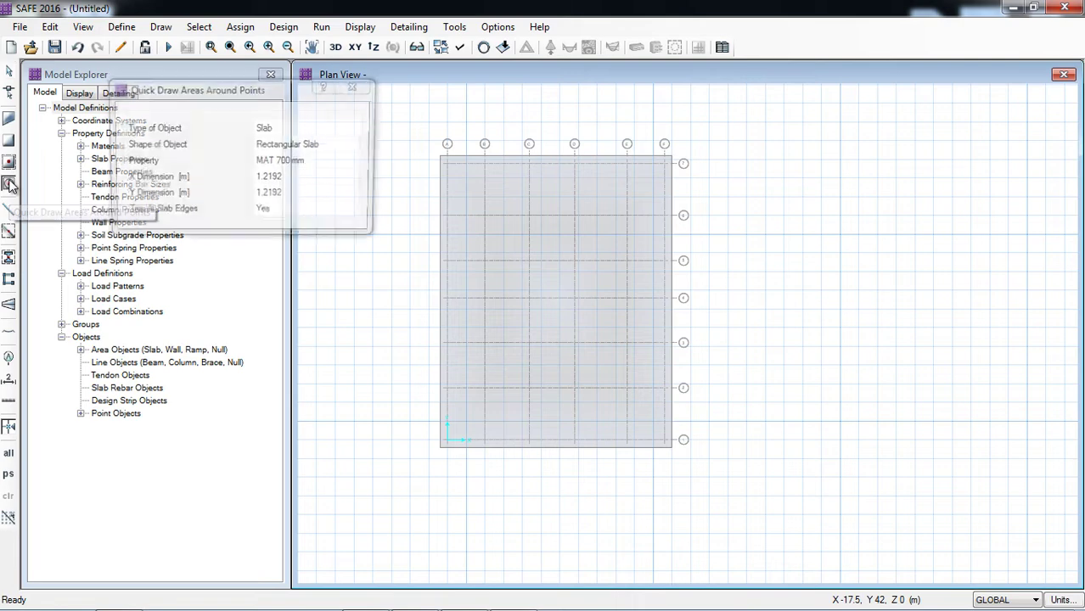
left_click(304, 165)
left_click(307, 170)
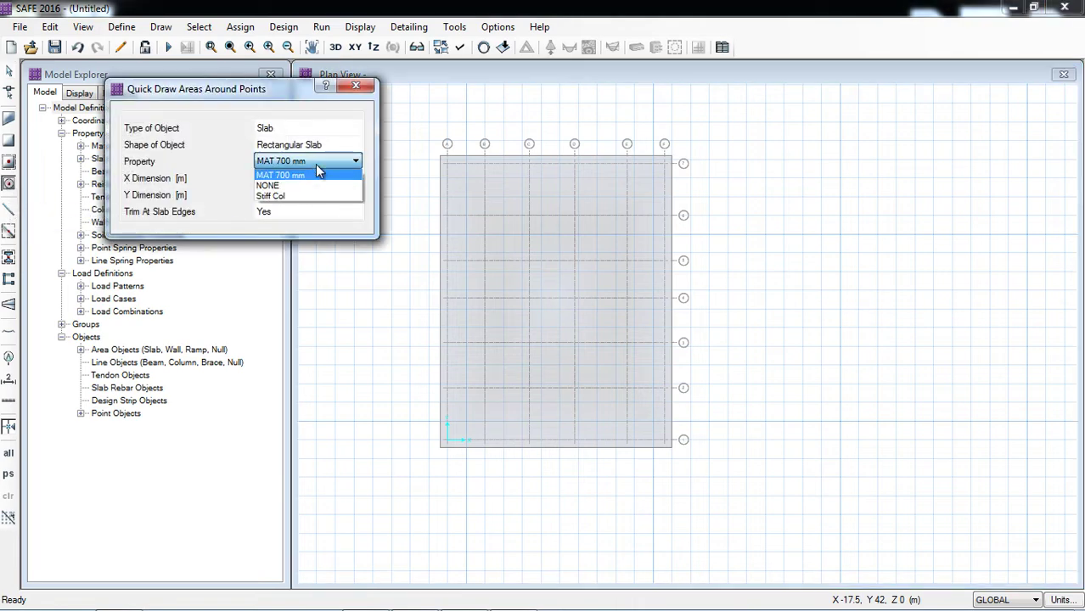
left_click(277, 204)
left_click(293, 177)
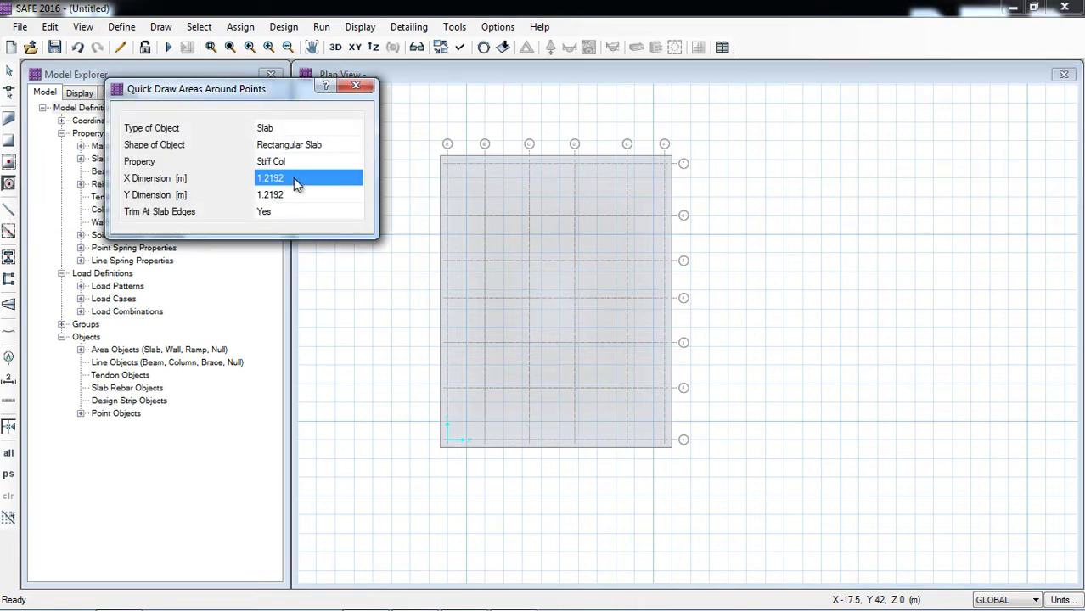
type("45")
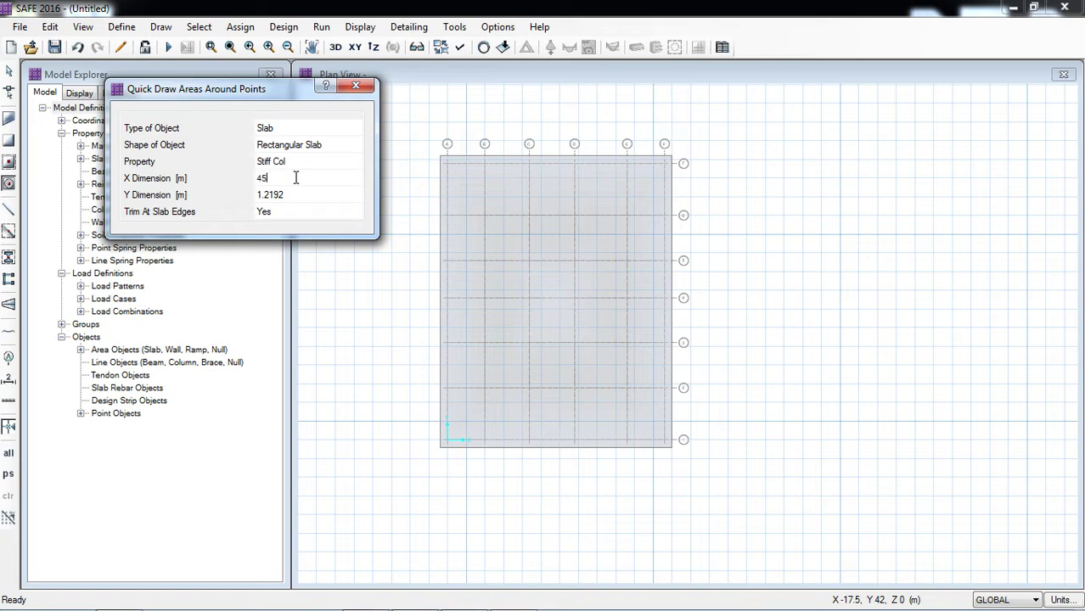
type("0mm")
key("Return")
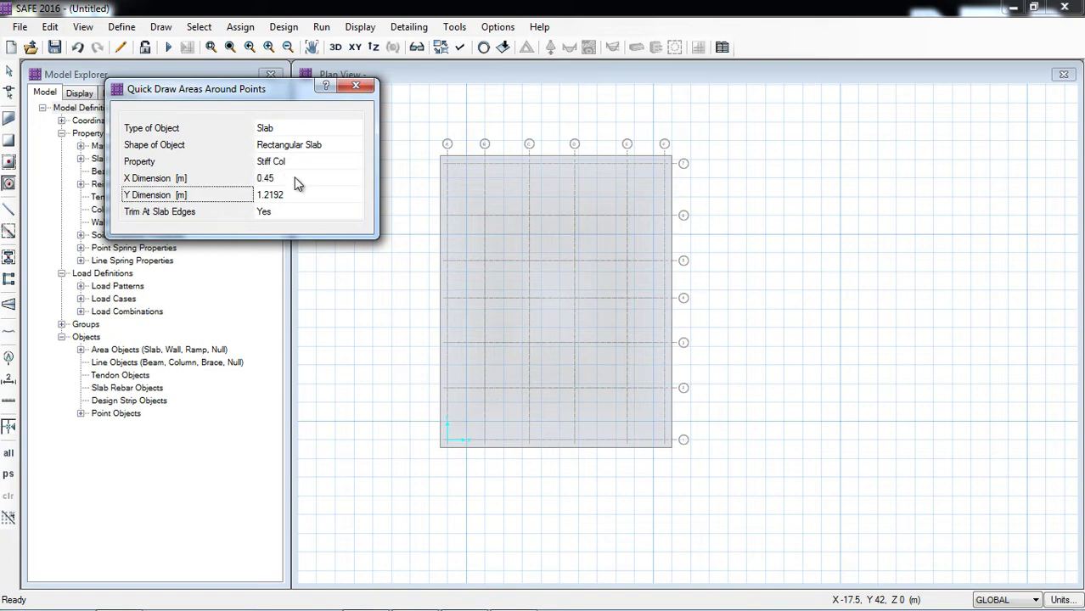
type("450m")
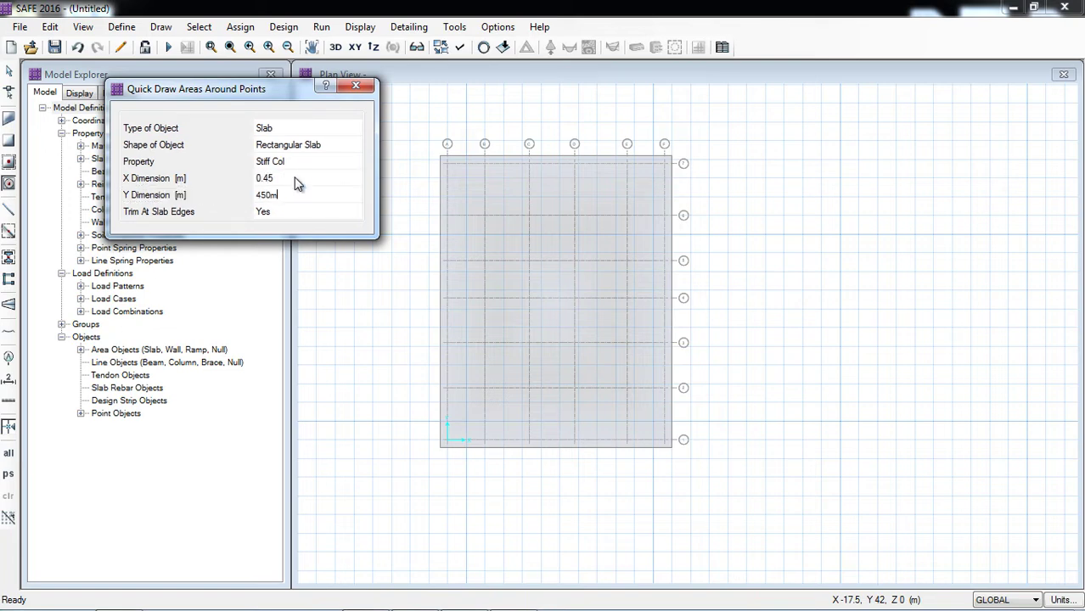
type("m")
key("Return")
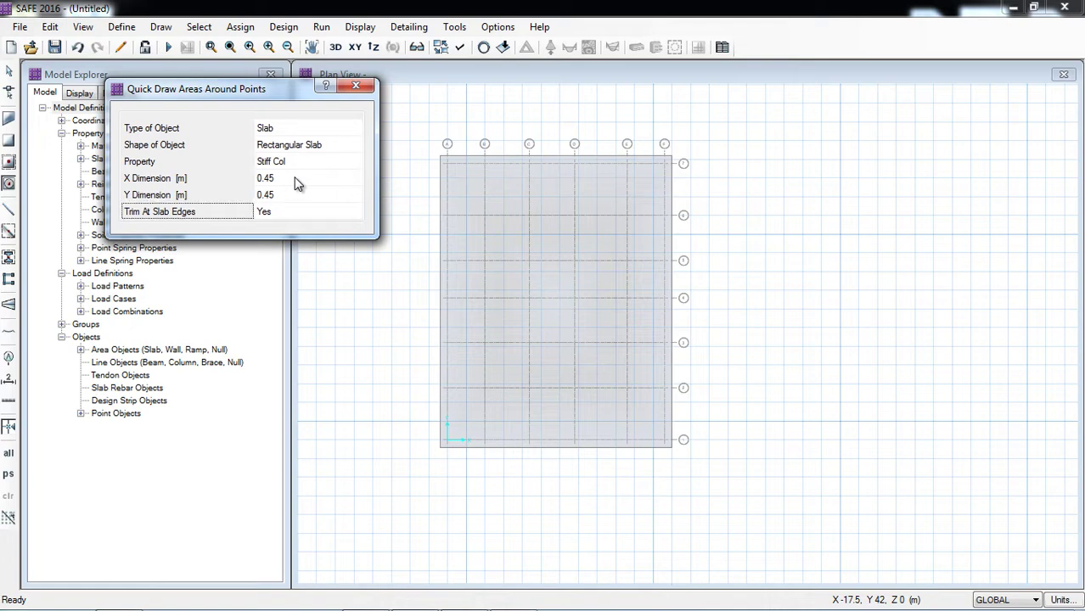
scroll(433, 128, "up", 1)
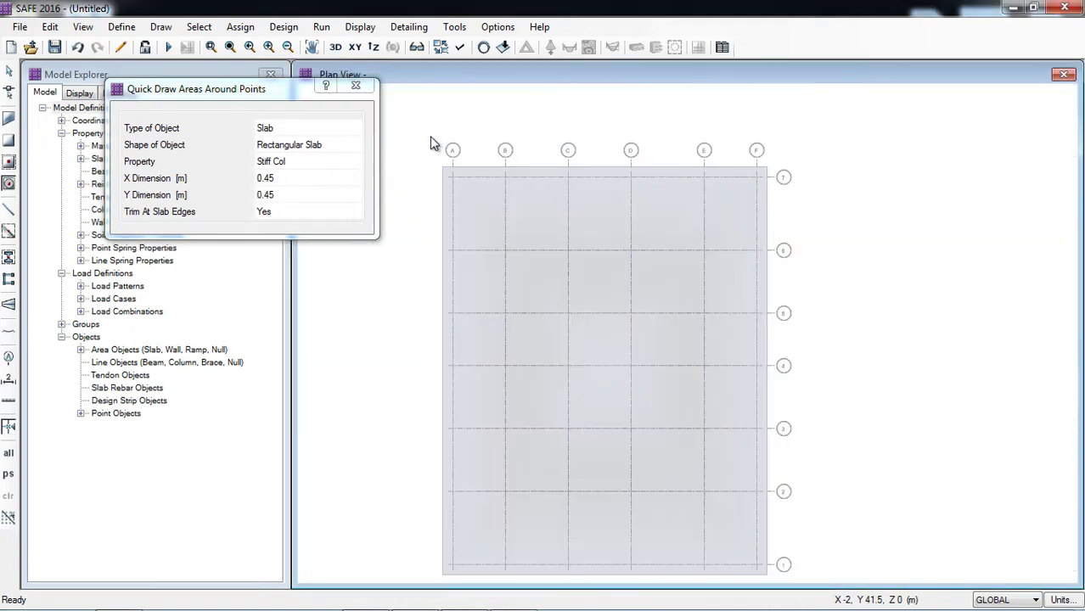
Step: Place a Stiff Col area at every grid intersection from A to F and 1 to 7, and finish the drawing command
left_click(453, 181)
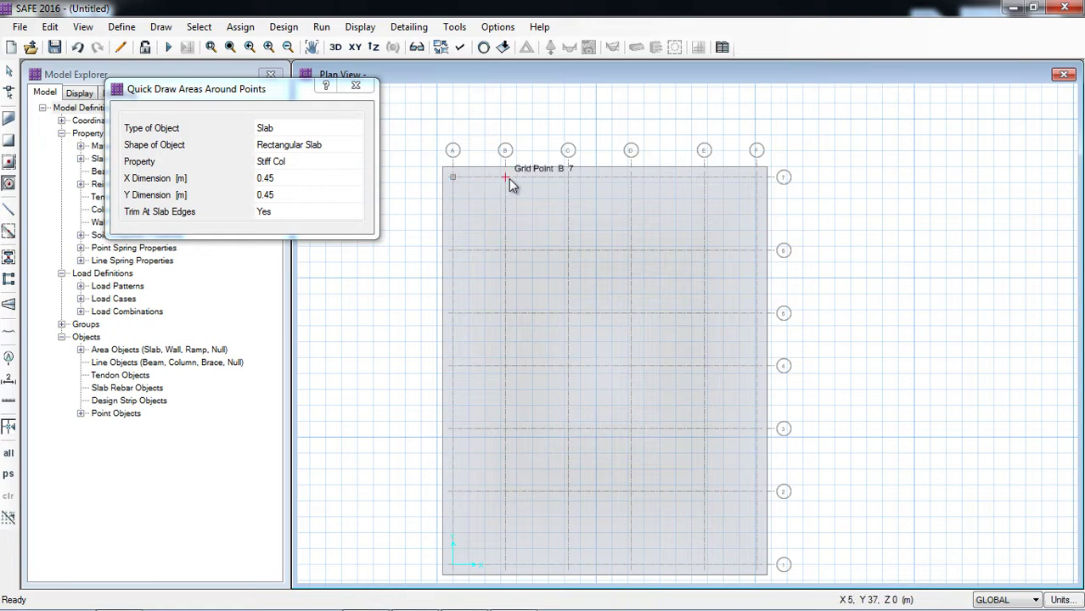
left_click(507, 178)
left_click(577, 188)
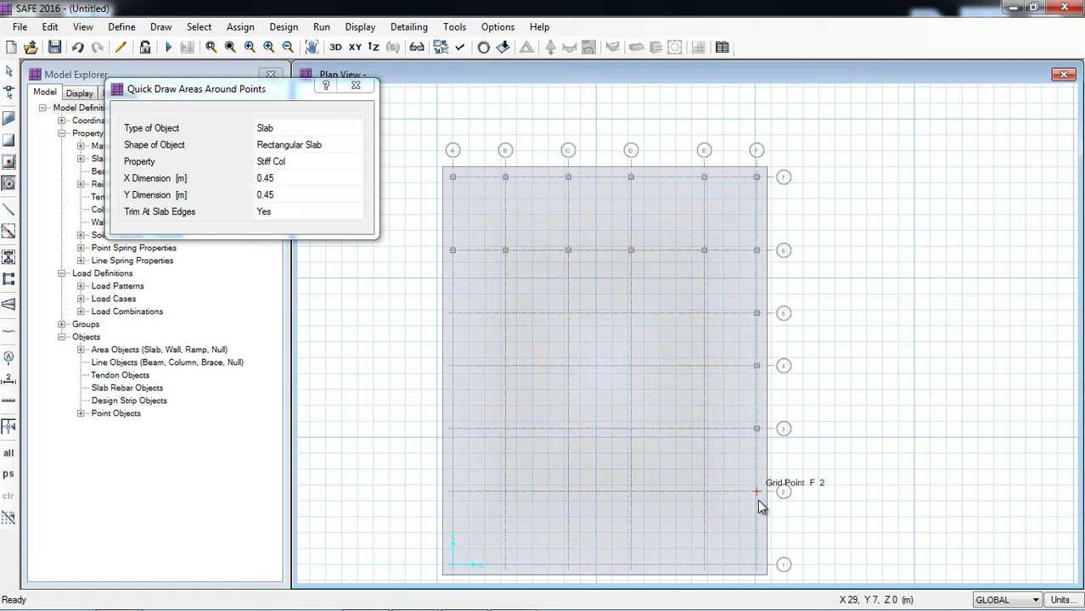
left_click(757, 491)
left_click(757, 565)
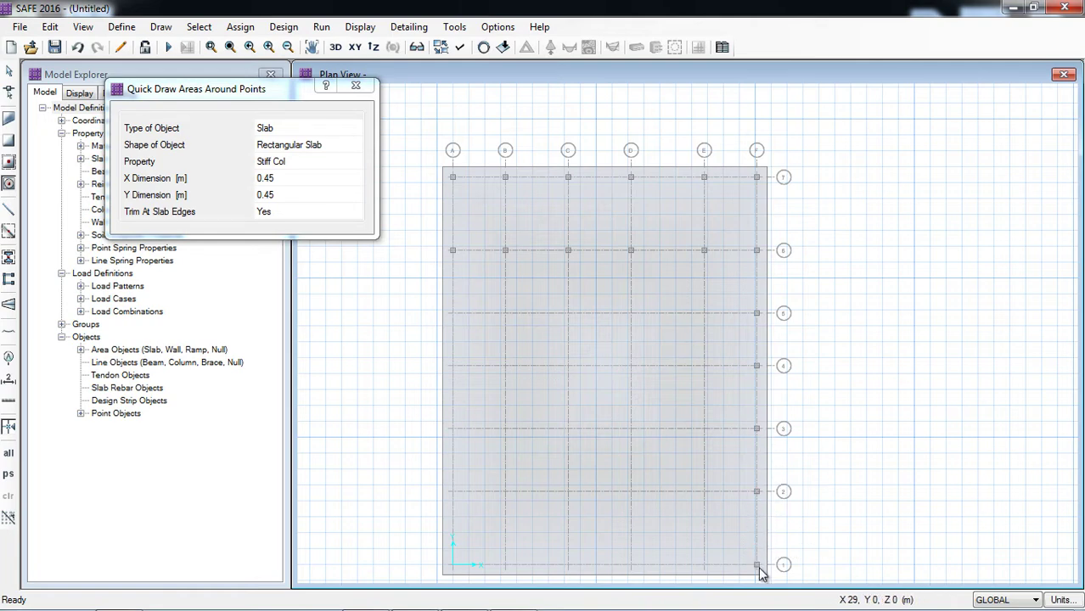
left_click(704, 565)
left_click(704, 491)
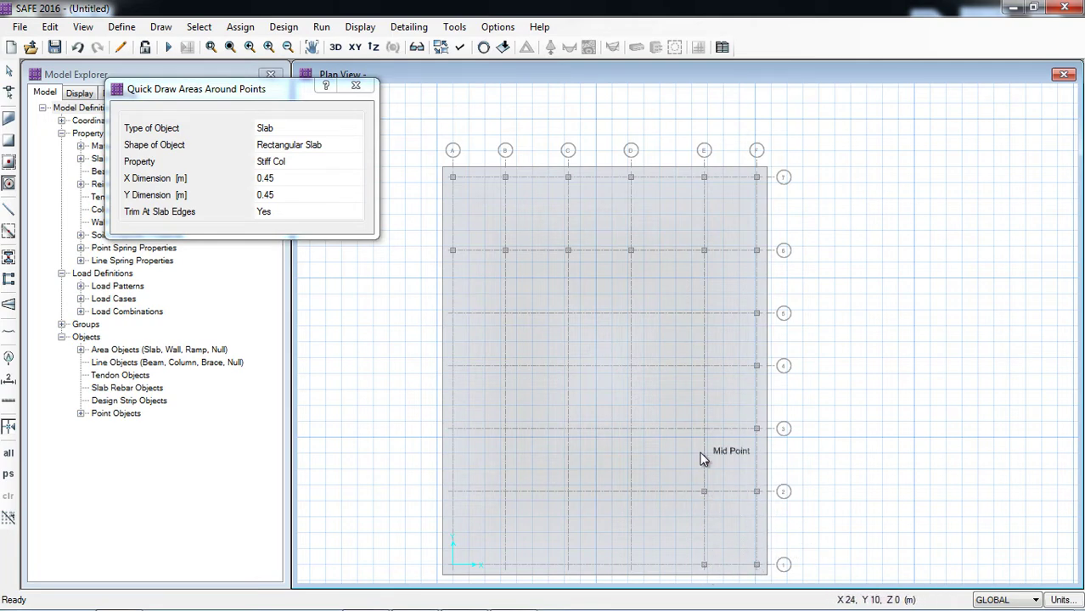
left_click(705, 429)
left_click(704, 365)
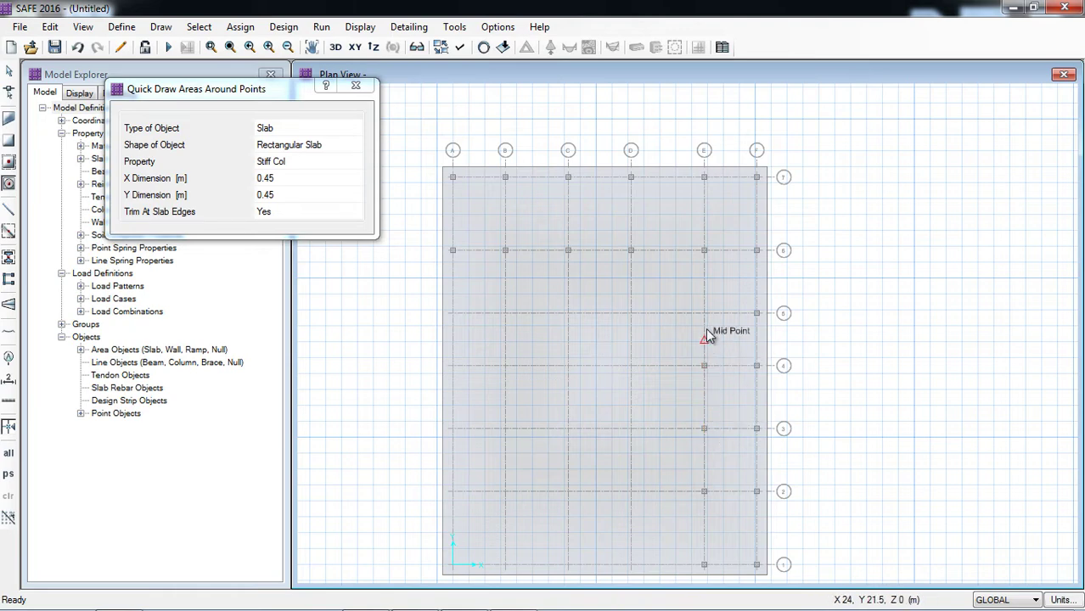
left_click(704, 313)
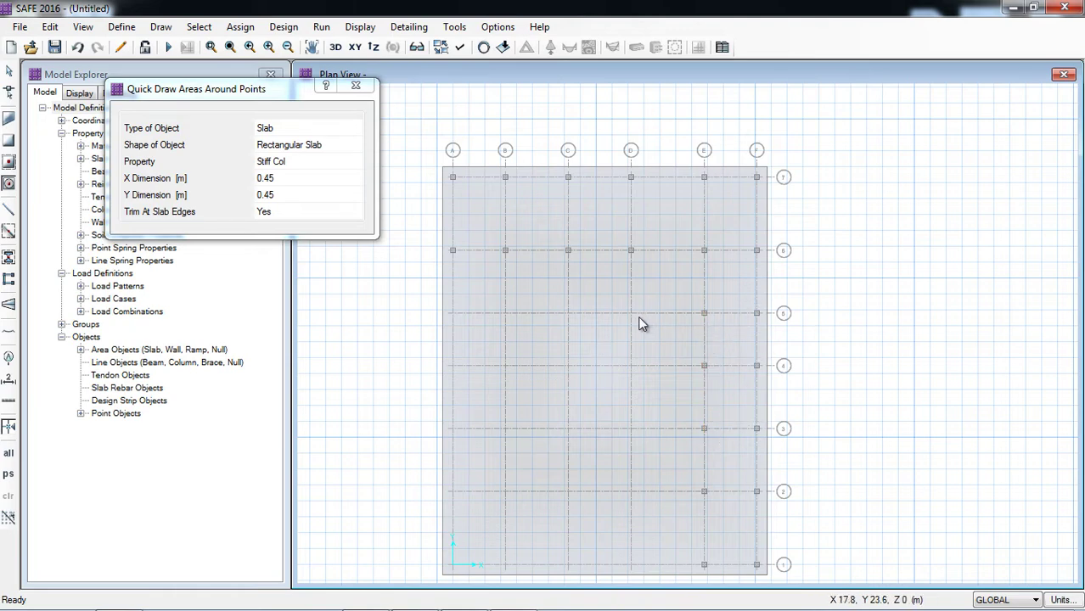
left_click(637, 316)
left_click(633, 368)
left_click(633, 429)
left_click(632, 492)
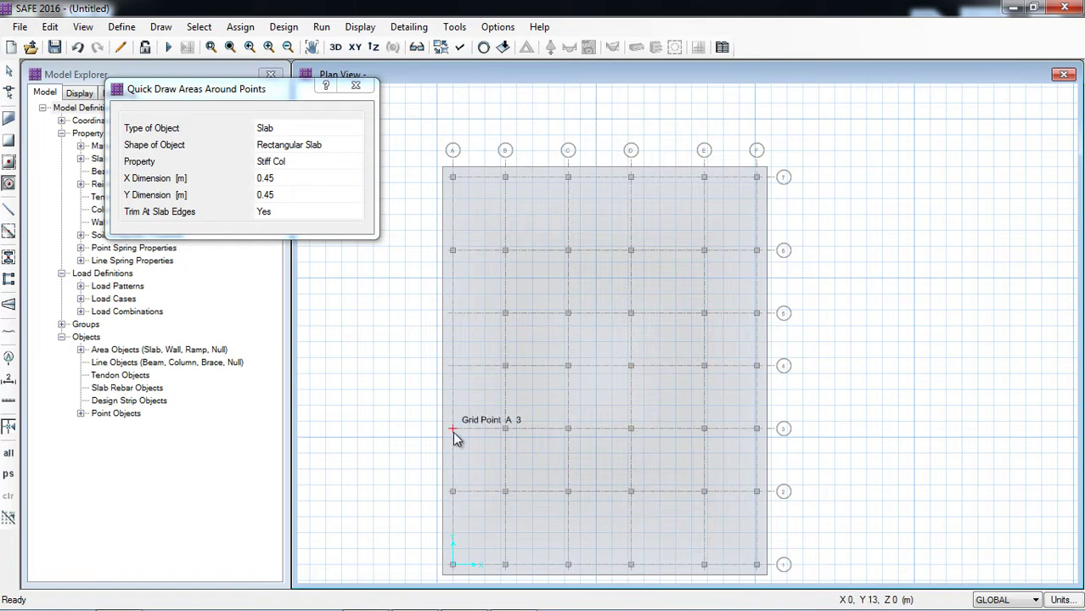
left_click(452, 315)
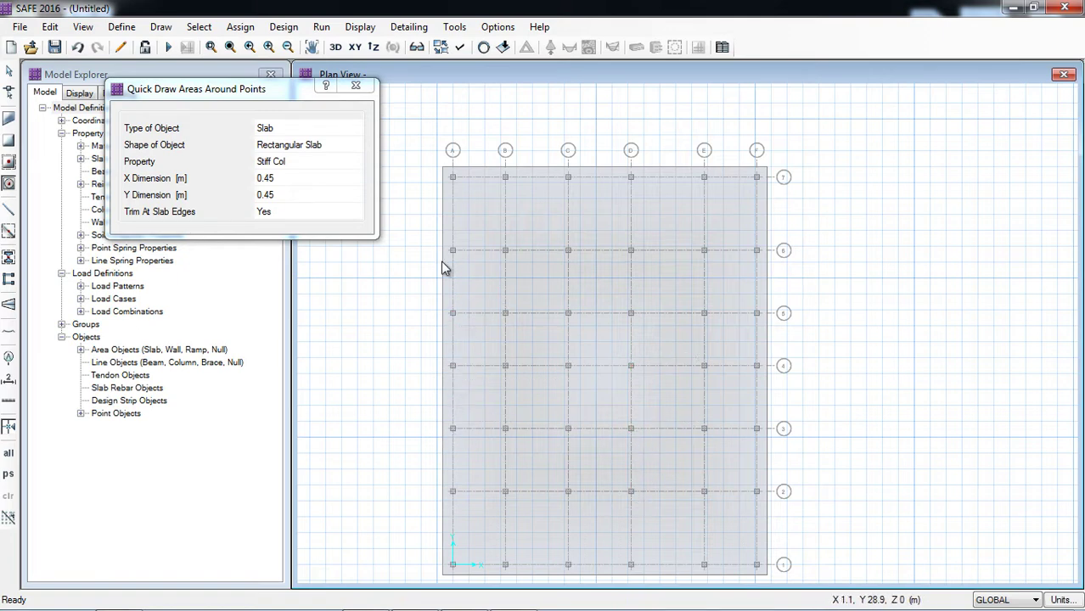
left_click(355, 88)
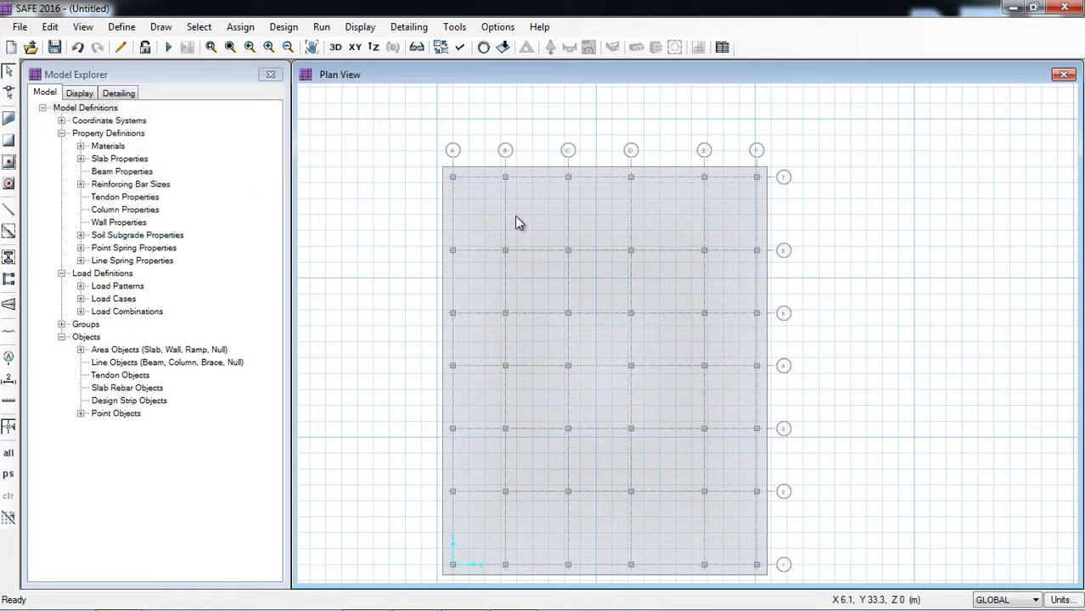
Step: Check what gets selected at the stiff column on grid point A-7, and clear the selection
scroll(457, 180, "up", 5)
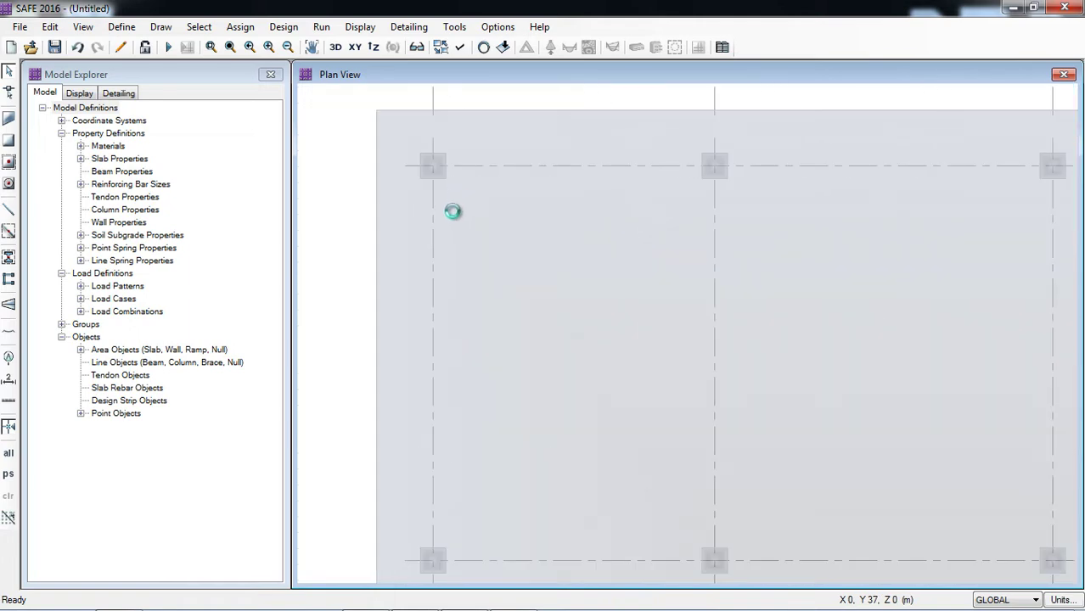
left_click(432, 169)
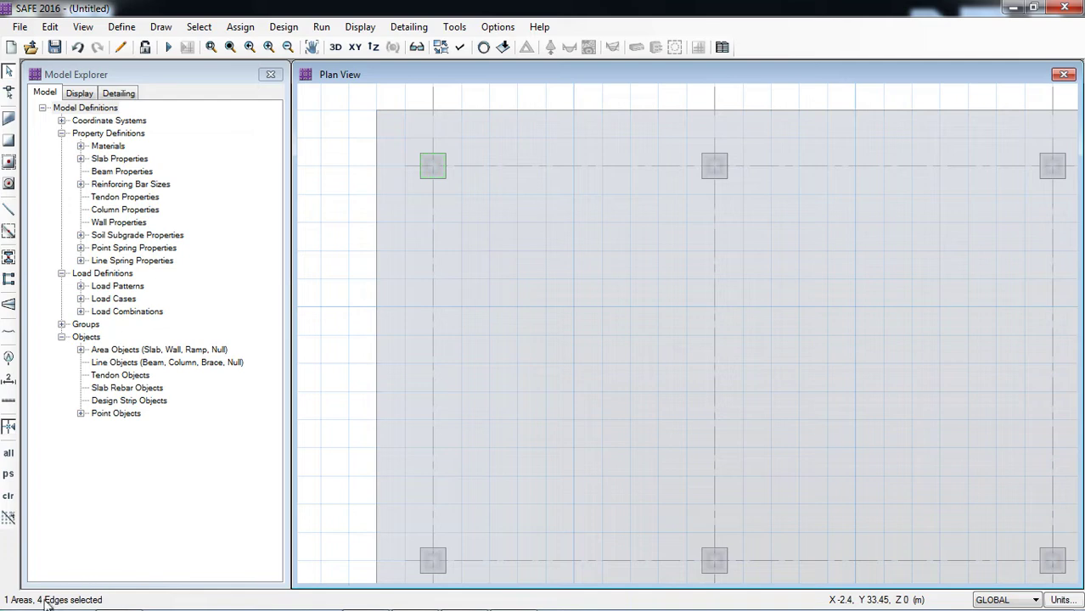
left_click(437, 163)
Step: Draw point objects with zero plan offset at the centre of every stiff column on the grid intersections
left_click(161, 26)
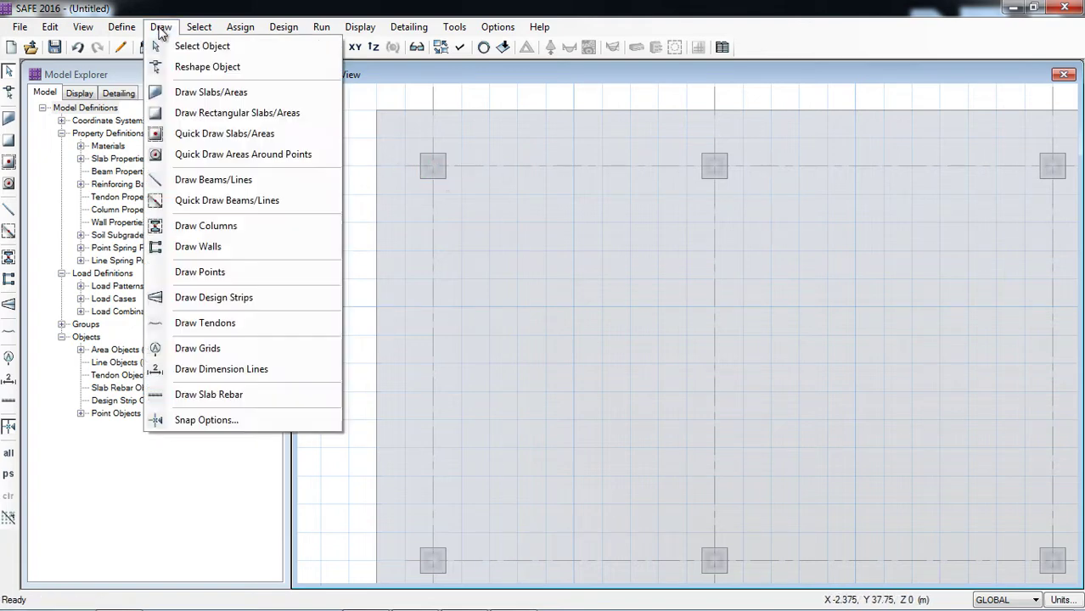
left_click(222, 276)
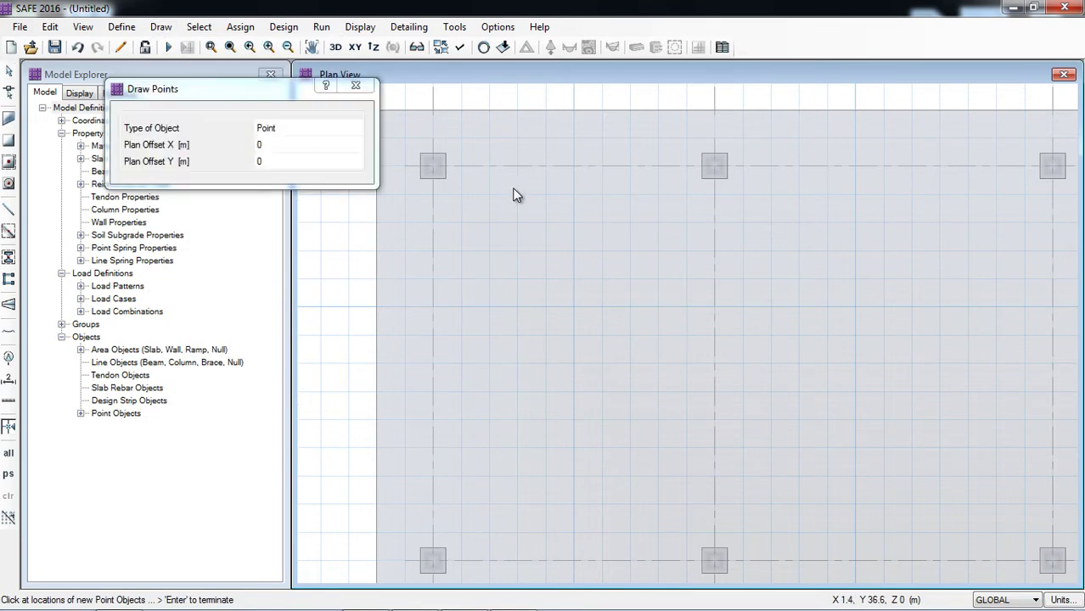
left_click(433, 167)
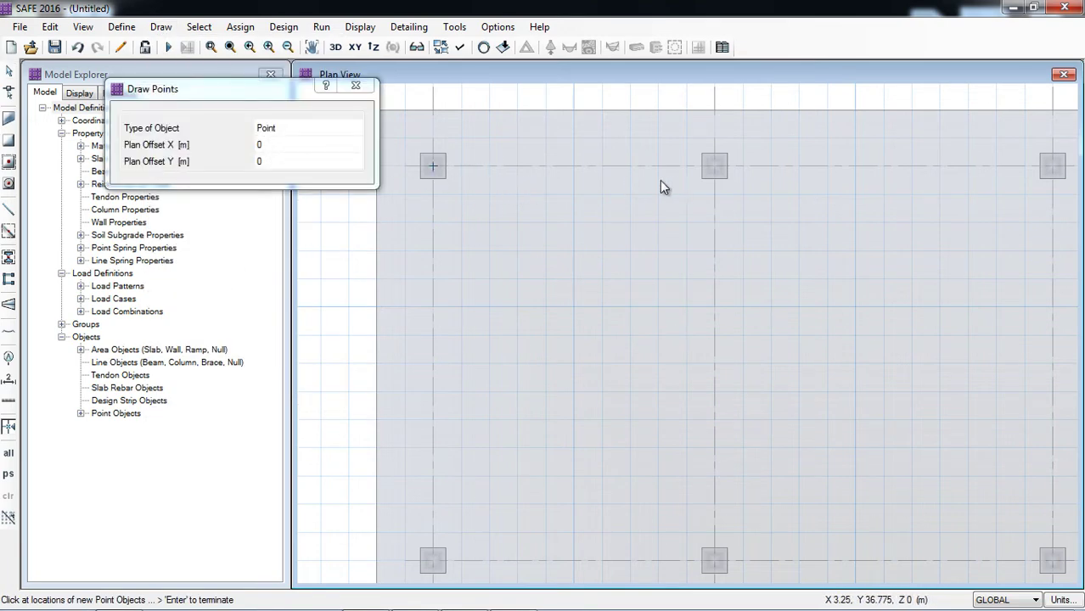
left_click(714, 166)
left_click(1052, 168)
left_click(434, 561)
left_click(714, 562)
left_click(1051, 564)
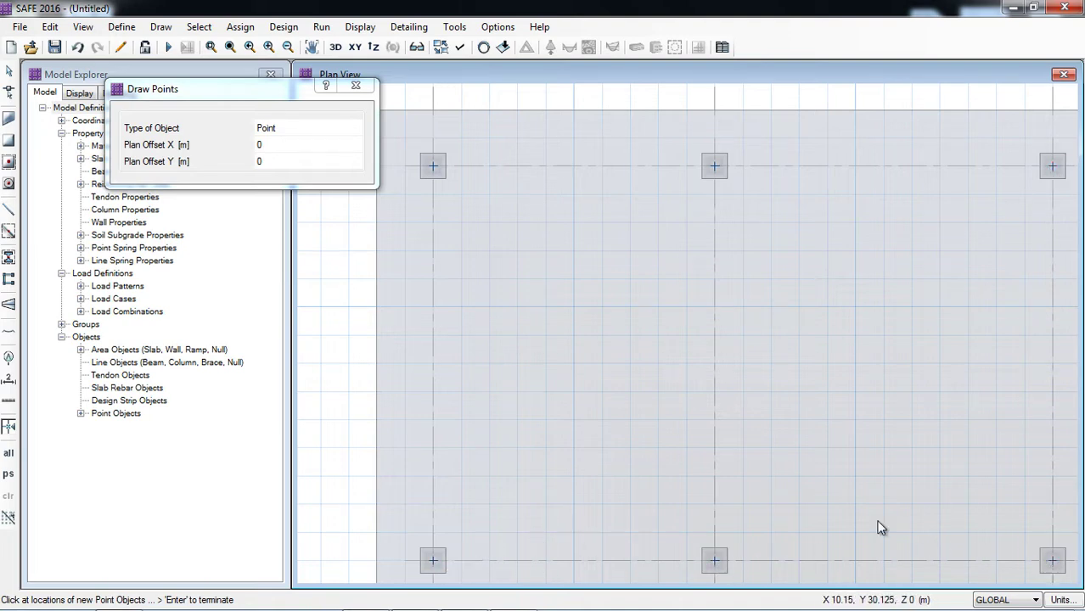
scroll(323, 374, "down", 3)
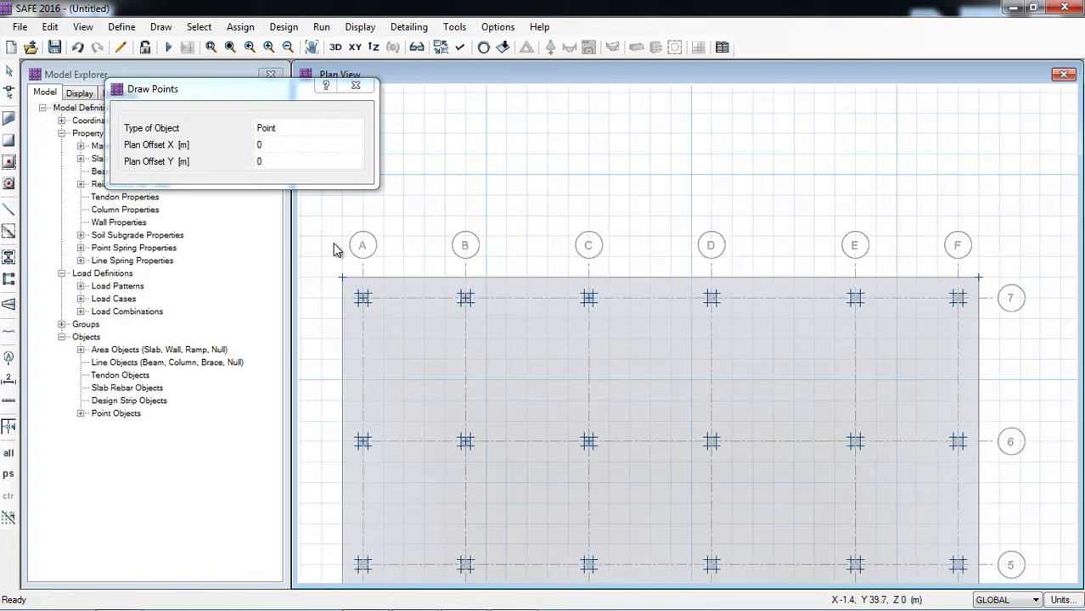
left_click(714, 298)
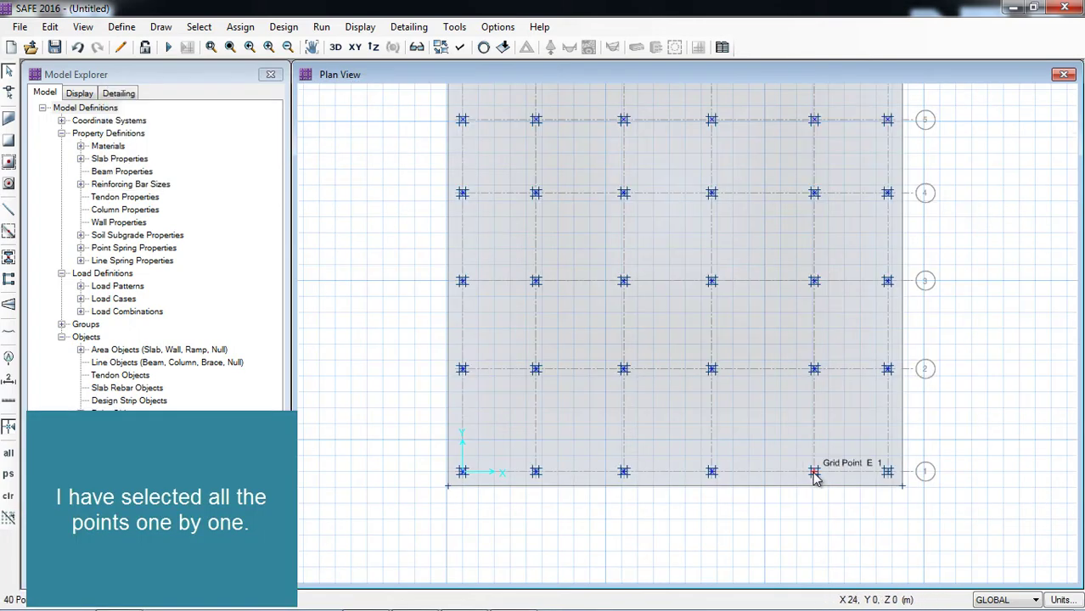
Step: Add the column points at E-1 and F-1 to the selection and start a point load assignment for the LIVE pattern
left_click(814, 473)
left_click(889, 474)
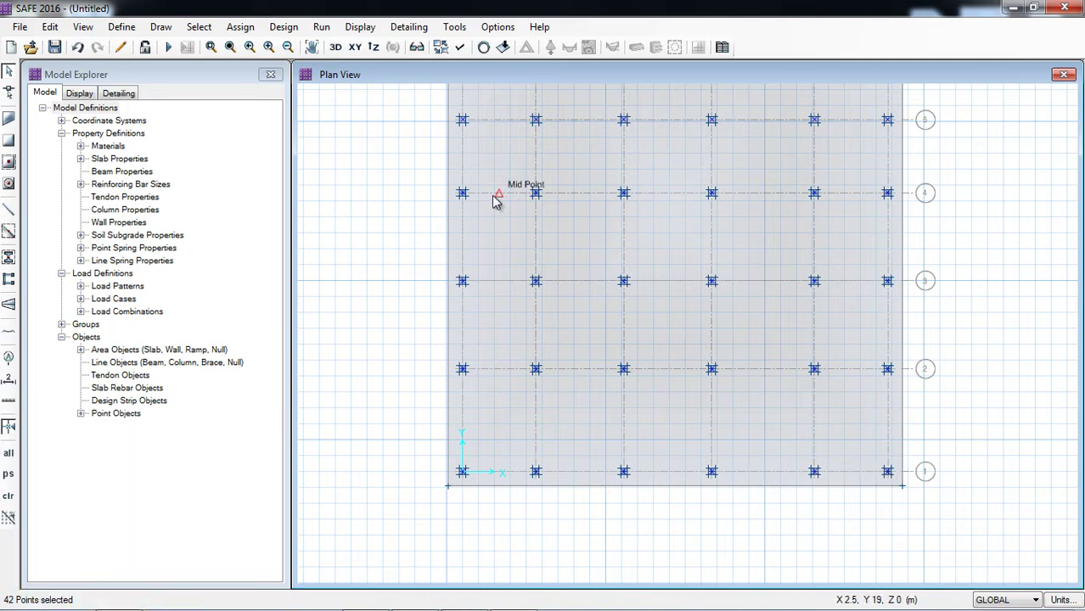
left_click(240, 27)
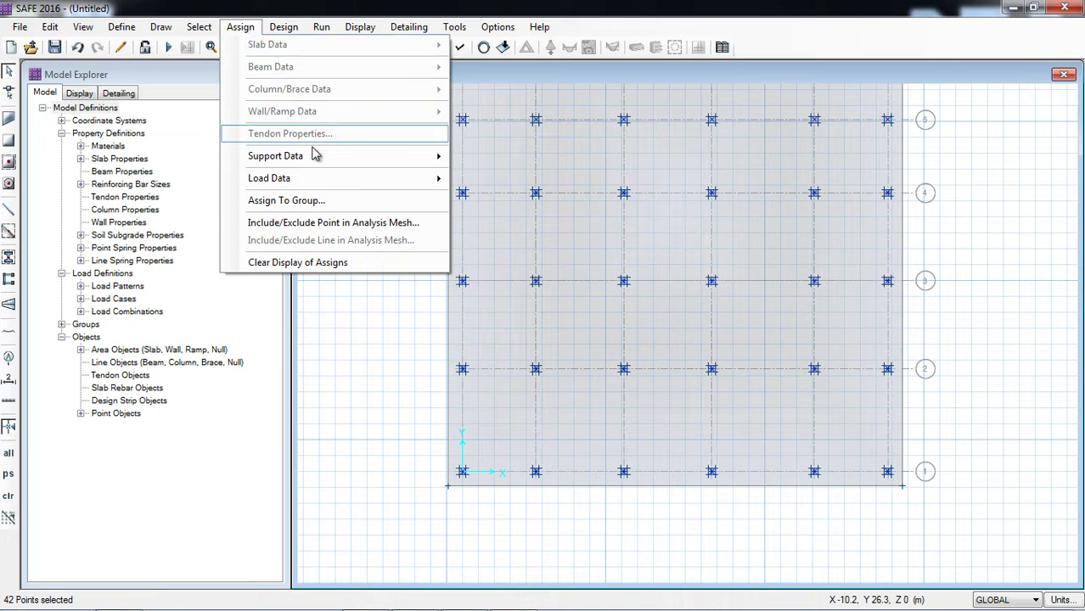
mouse_move(321, 186)
left_click(520, 257)
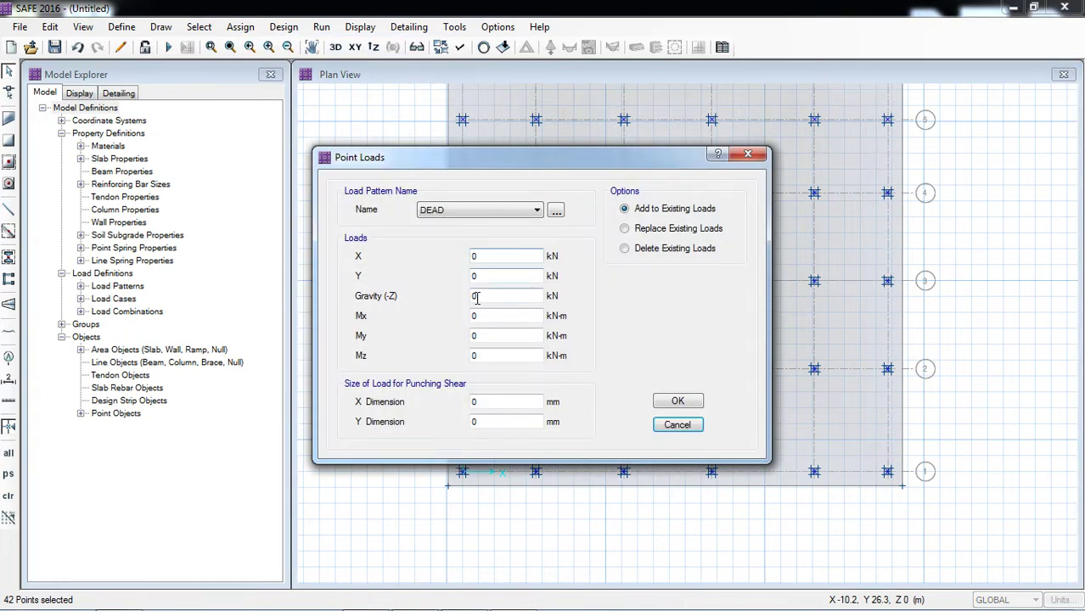
left_click(493, 210)
left_click(465, 234)
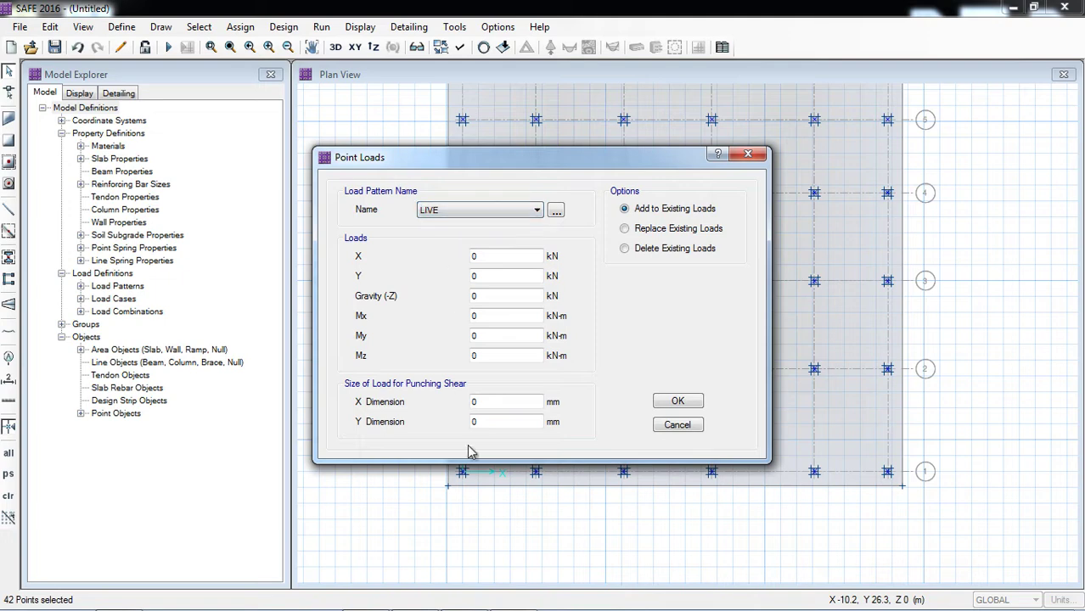
Step: Set the load size for punching shear to 450 mm in X and 450 mm in Y
double_click(476, 403)
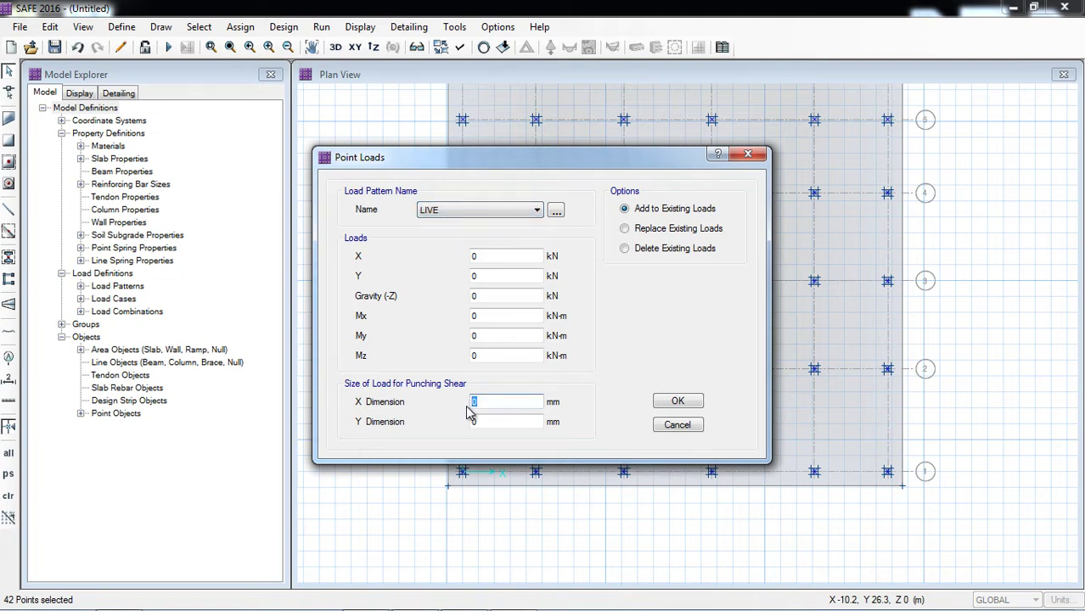
type("450")
double_click(491, 423)
type("450")
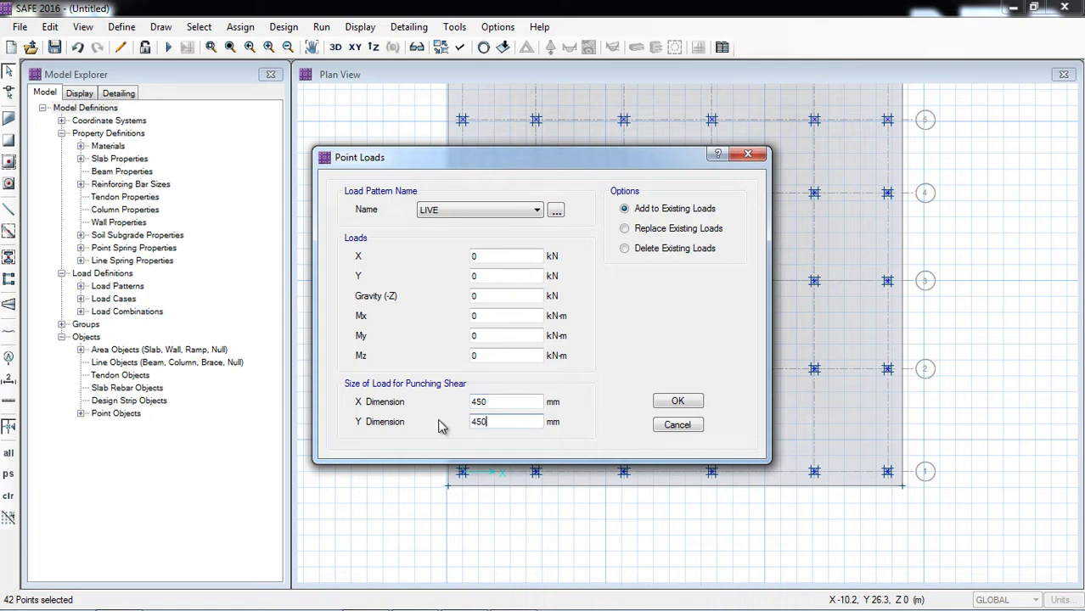
left_click(470, 402)
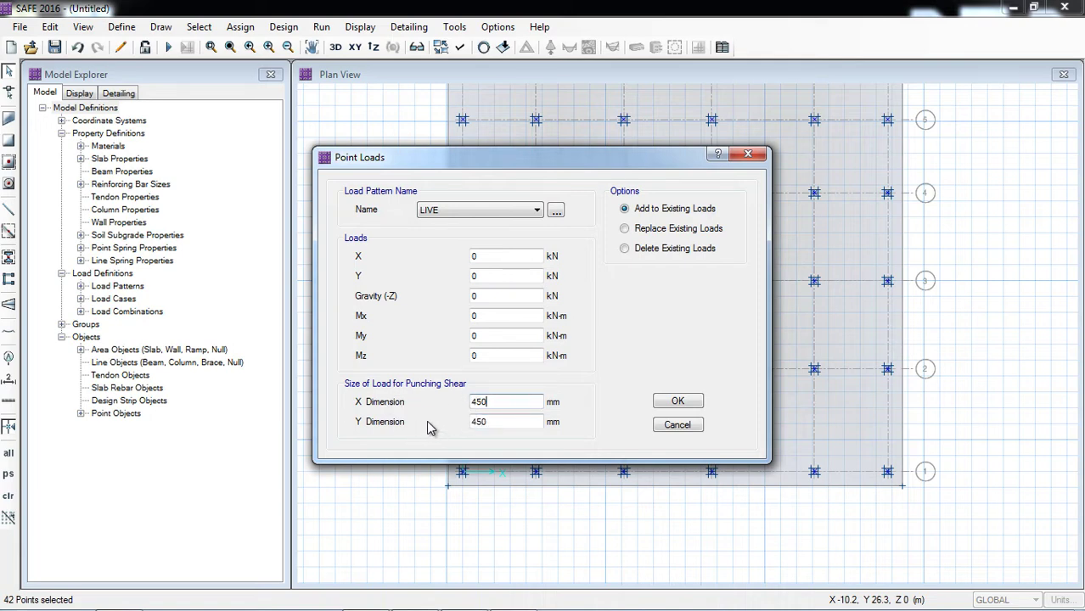
Step: Assign 1000 kN gravity, 230 kN-m Mx and 300 kN-m My to the selected points, and show the loads in 3D
double_click(473, 296)
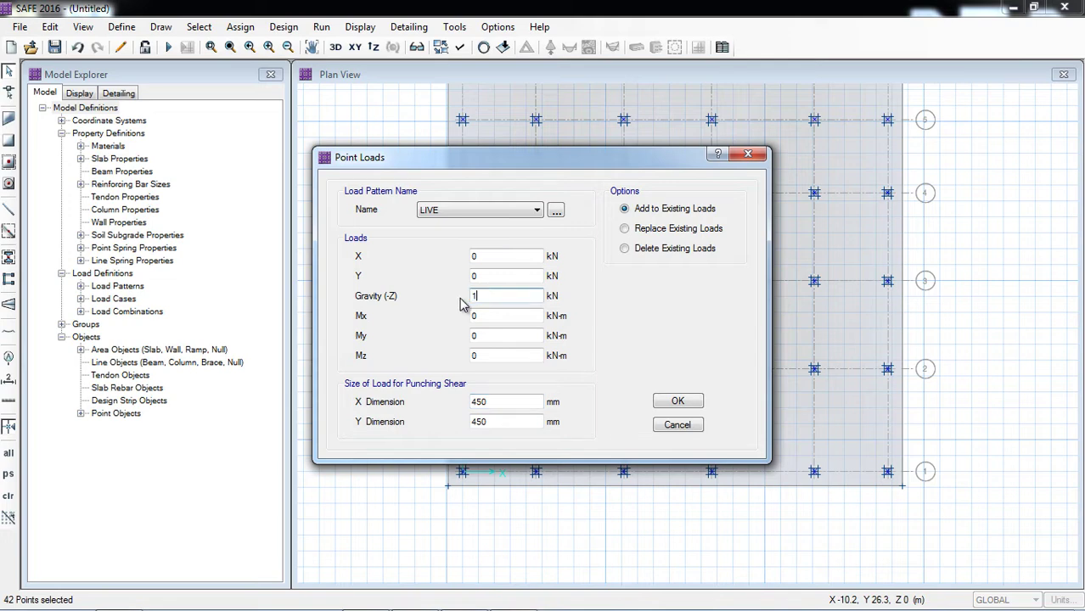
key("Tab")
key("Tab")
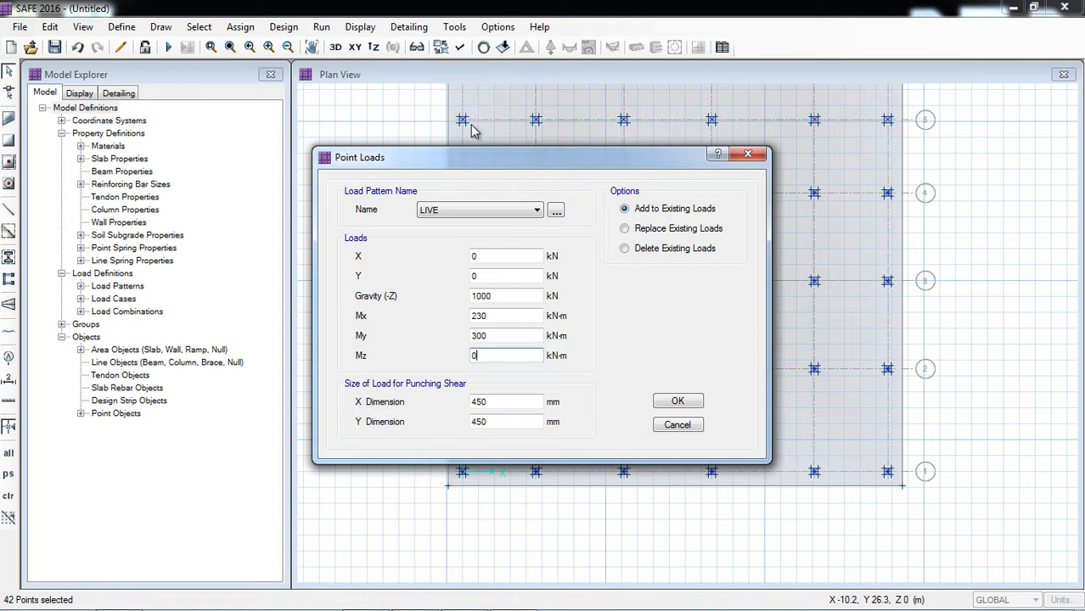
left_click(665, 402)
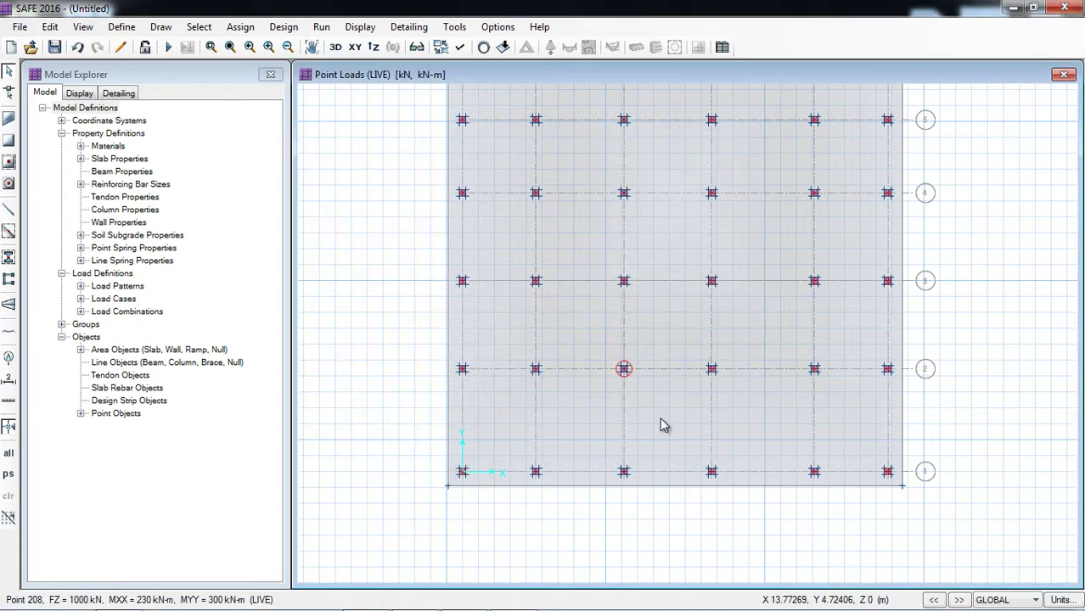
left_click(335, 47)
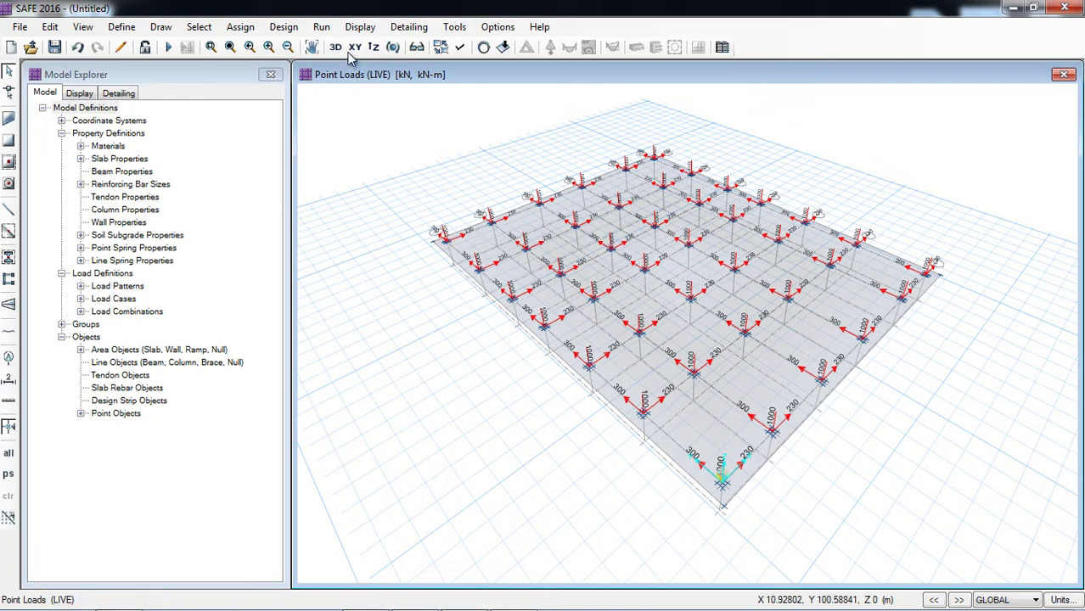
Step: Open the definition of the soil subgrade property SOIL1 for editing
left_click(136, 28)
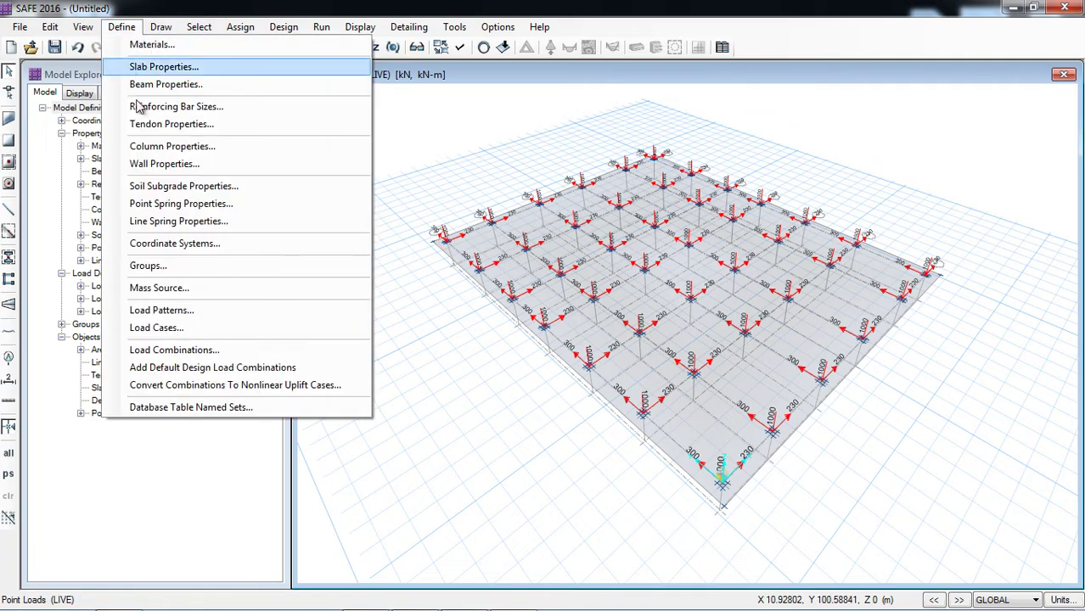
left_click(191, 188)
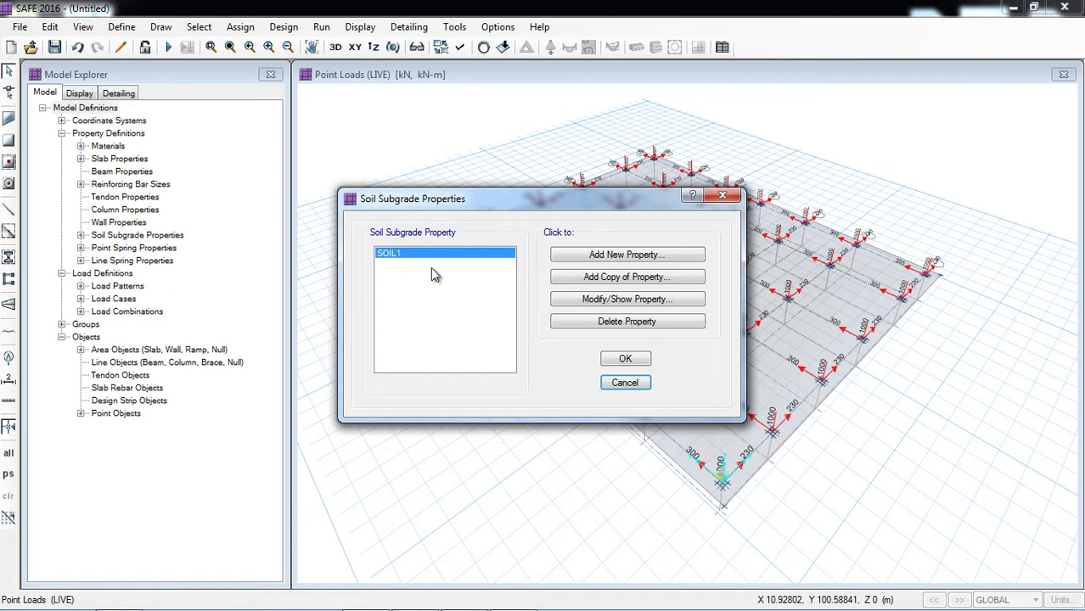
left_click(599, 301)
left_click(553, 159)
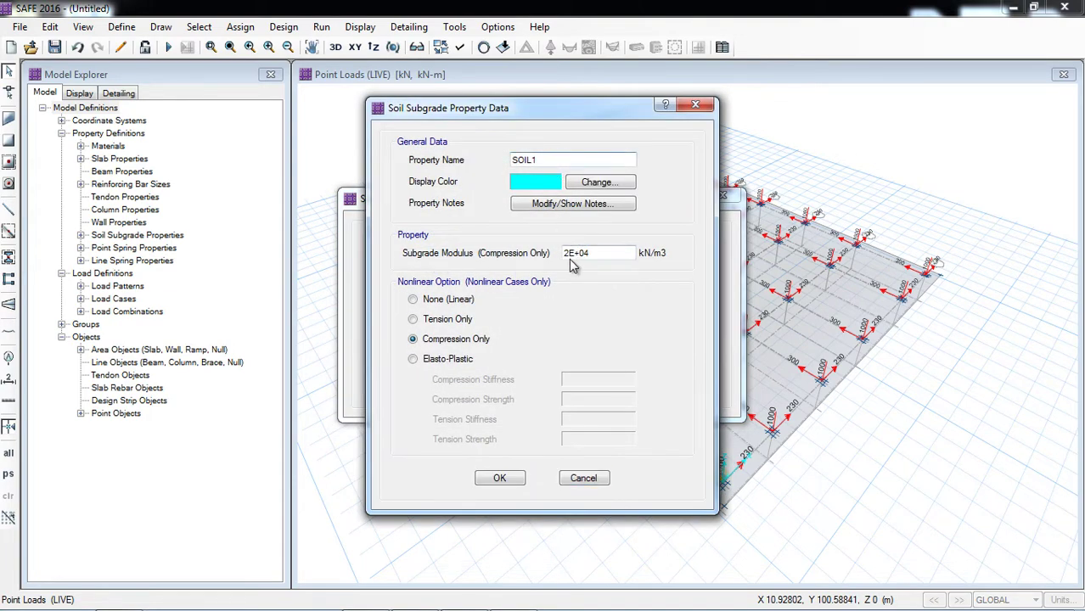
Step: Switch to Word, open the document For Soil Subgrade Modulus, and examine its modulus formula, checks and allowable settlements for footings and mats
right_click(228, 597)
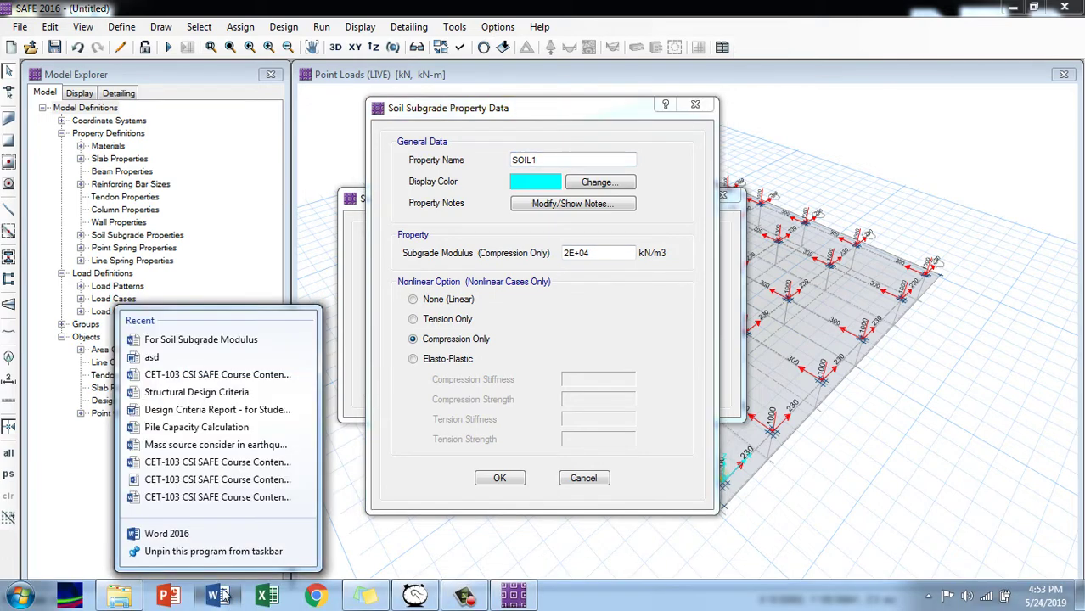
left_click(213, 339)
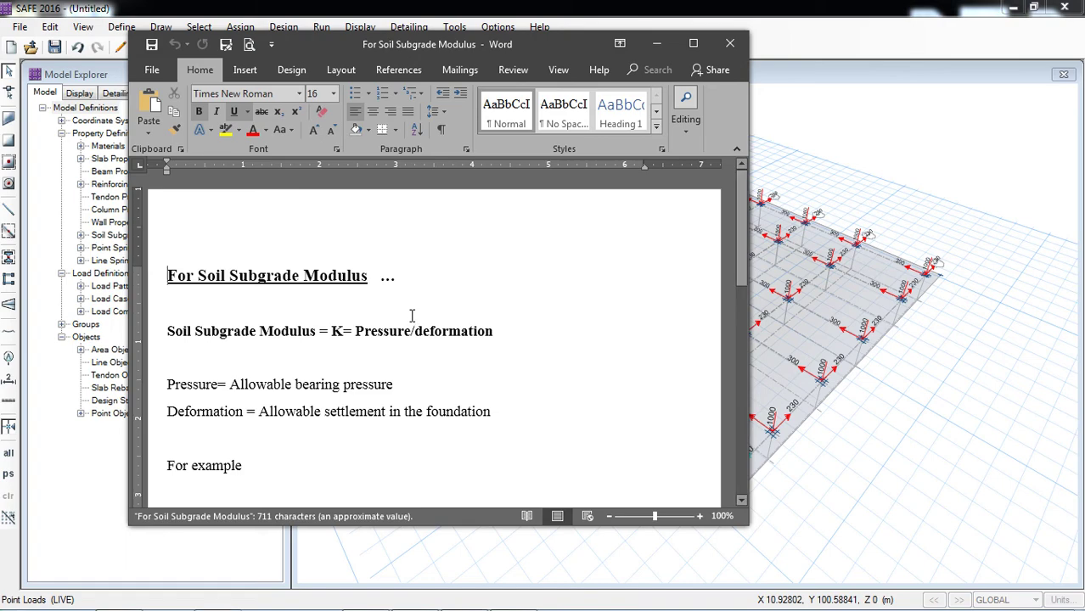
left_click(693, 42)
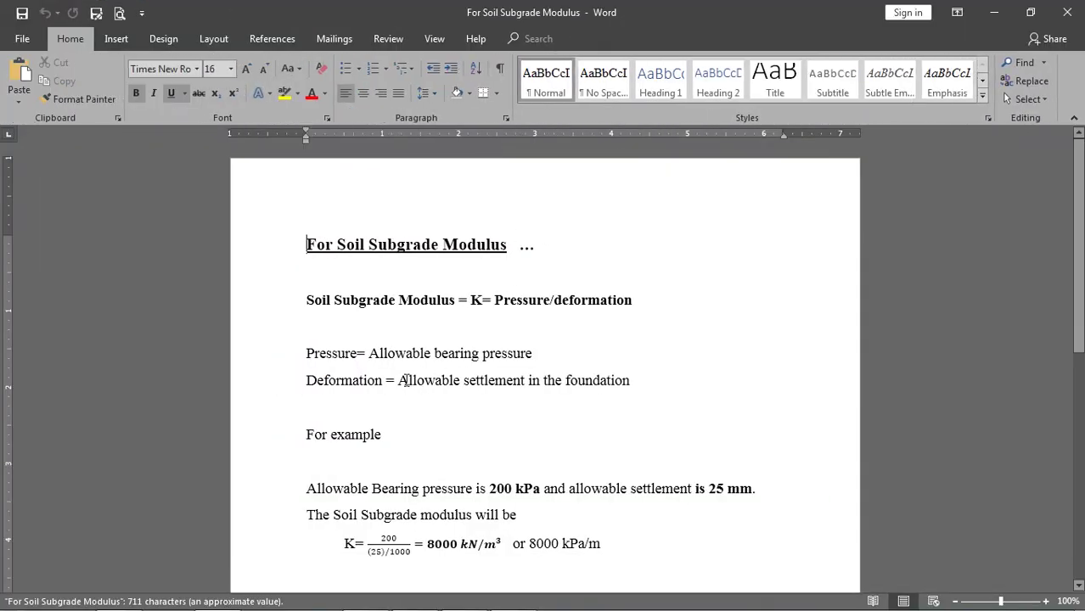
scroll(361, 325, "down", 2)
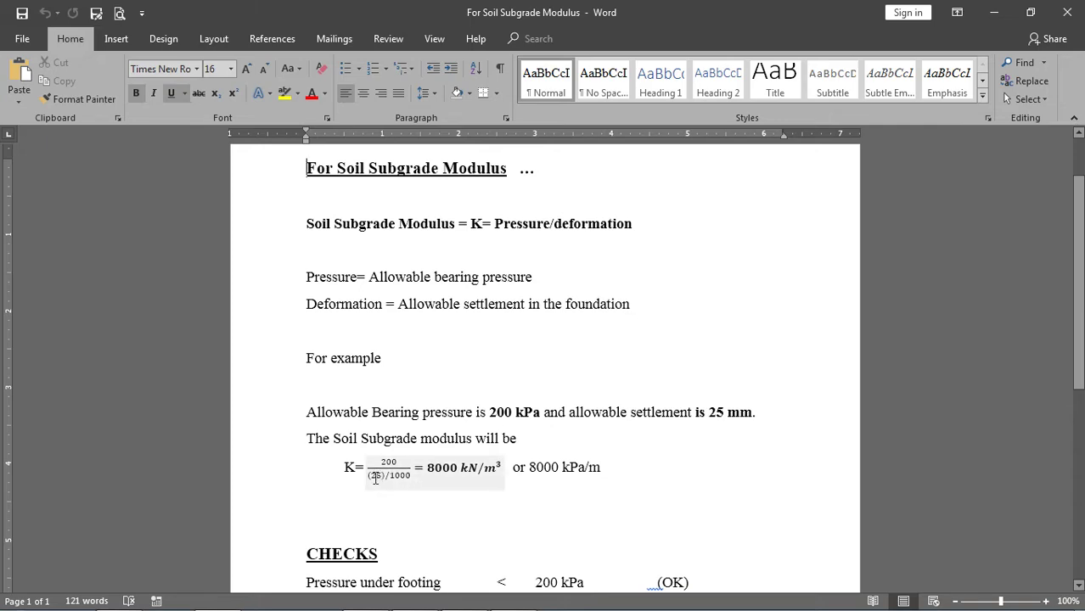
scroll(376, 479, "down", 5)
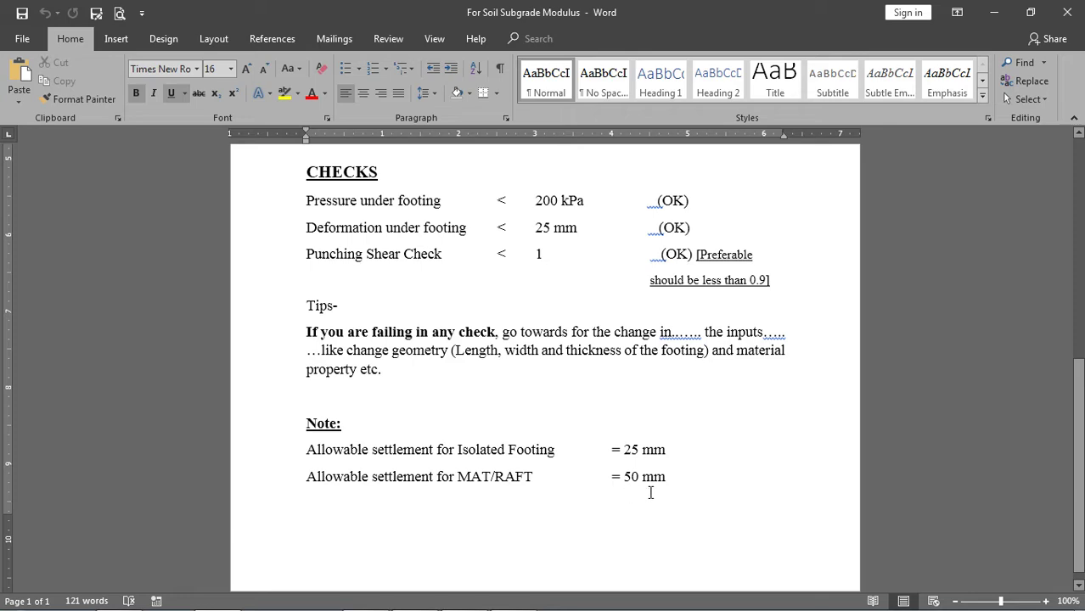
scroll(650, 493, "up", 5)
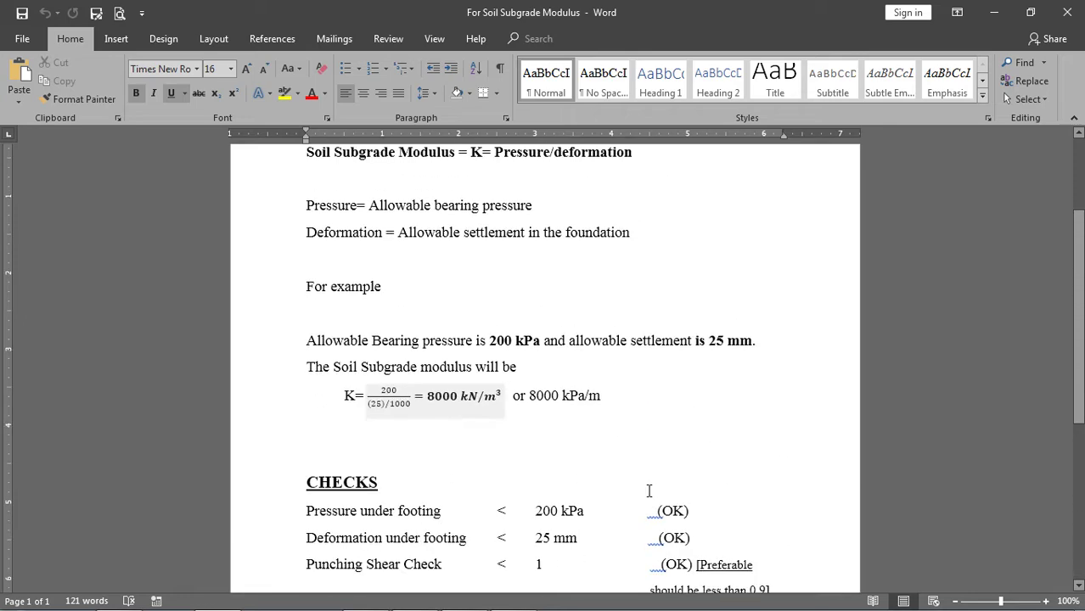
Step: Update the example subgrade modulus calculation to 50 mm settlement, with results of 4000 kN/m³ and 4000 kPa/m
left_click(379, 439)
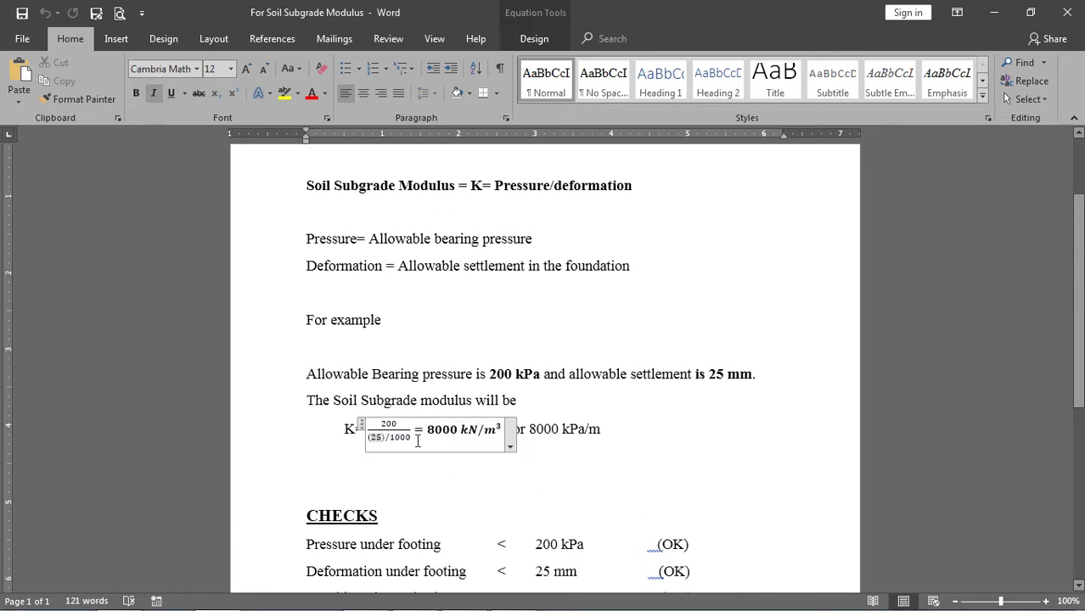
type("50")
left_click(433, 431)
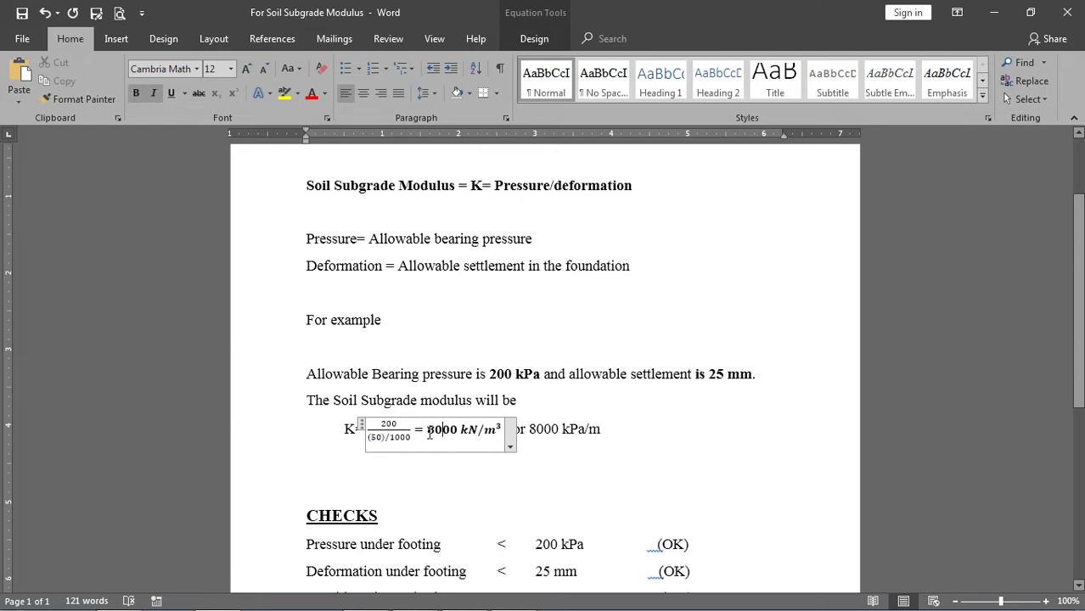
left_click_drag(427, 432, 435, 432)
type("4")
left_click(530, 429)
left_click_drag(529, 429, 537, 429)
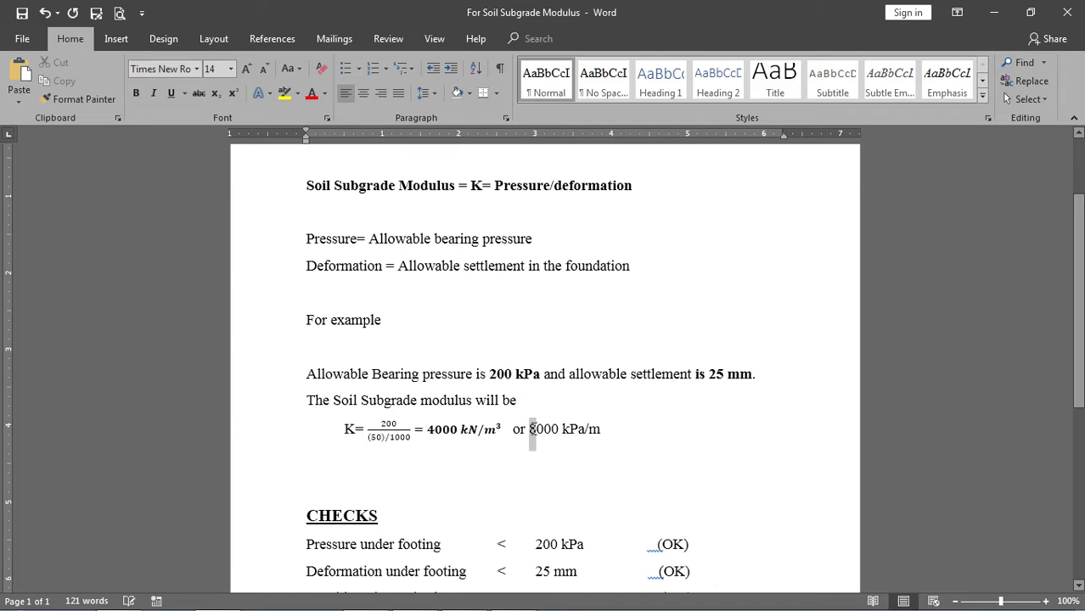
type("4")
Step: Switch back to SAFE and set the subgrade modulus of SOIL1 to 4000 kN/m3, accepting the property definitions
mouse_move(365, 603)
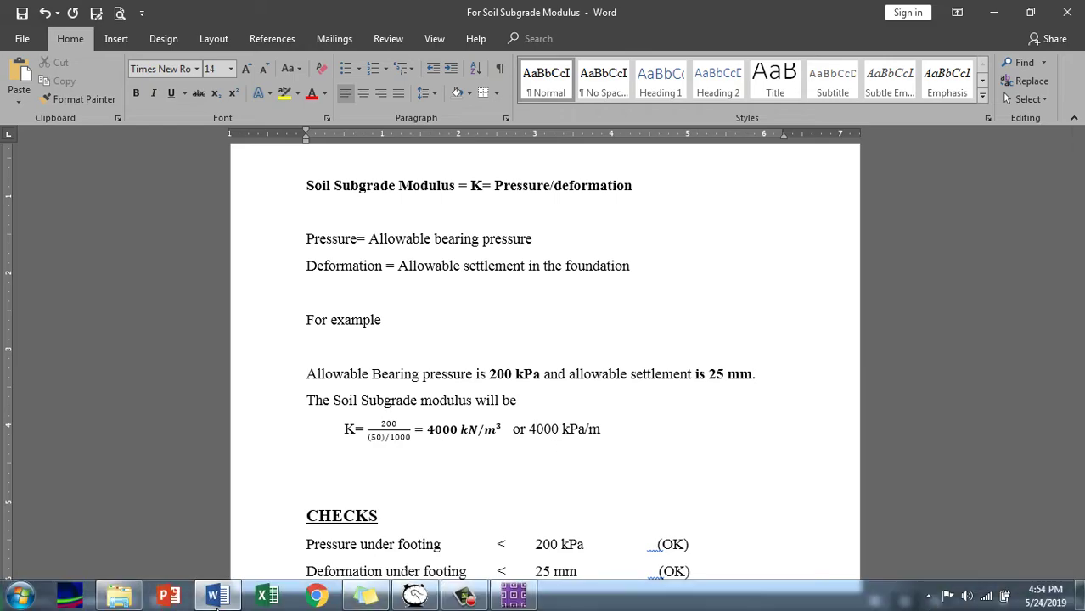
left_click(514, 596)
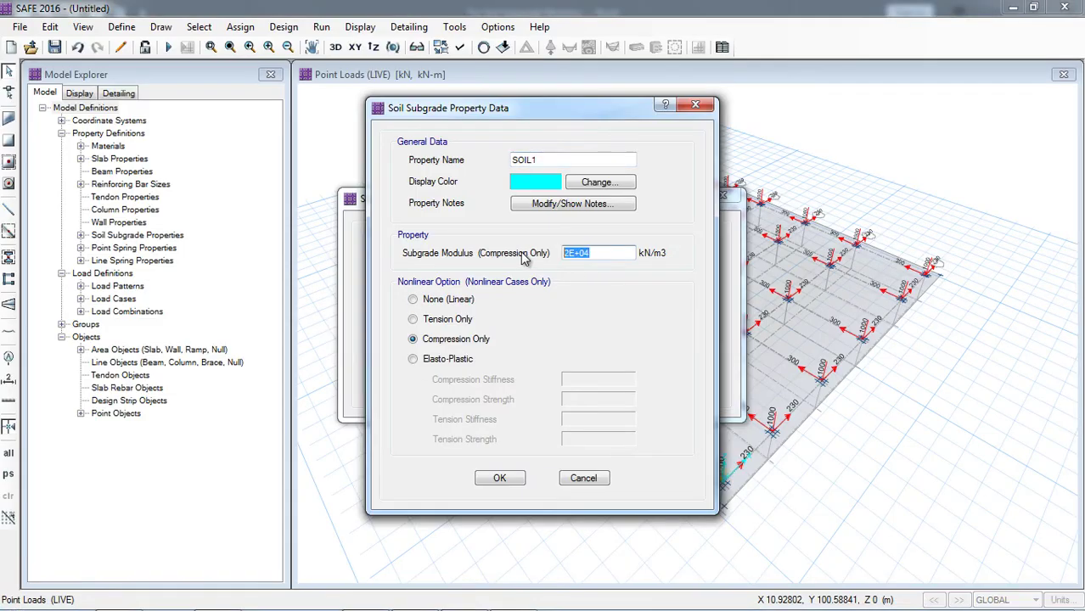
type("4000")
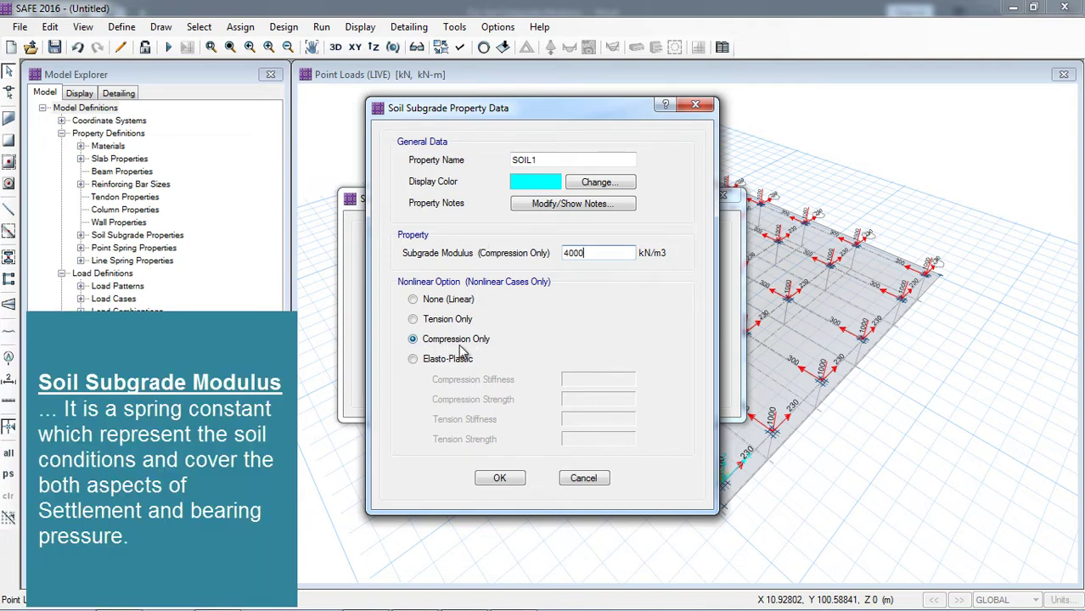
left_click(498, 478)
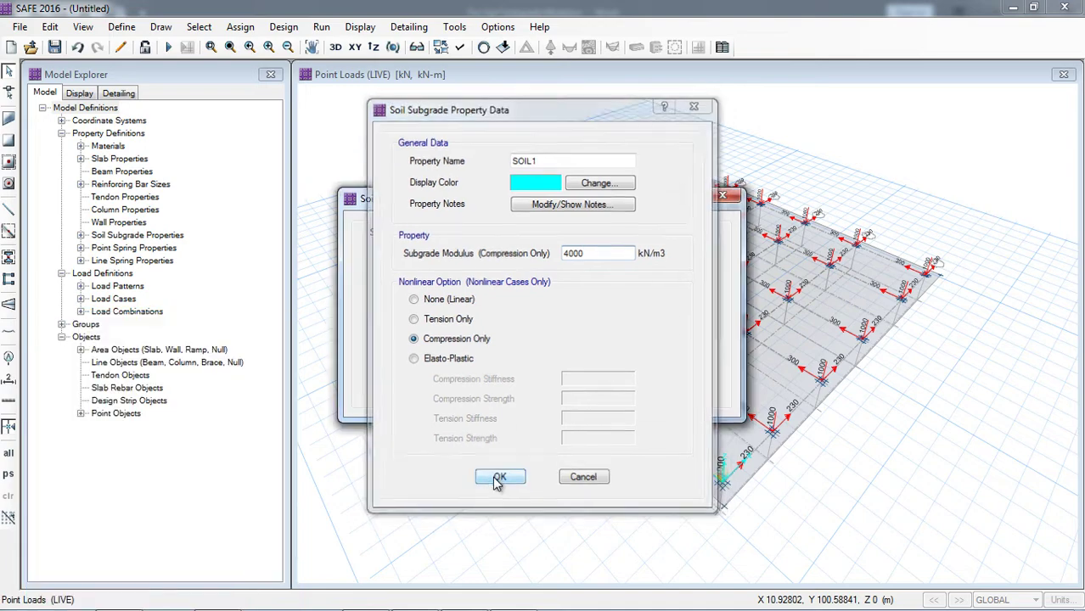
left_click(623, 358)
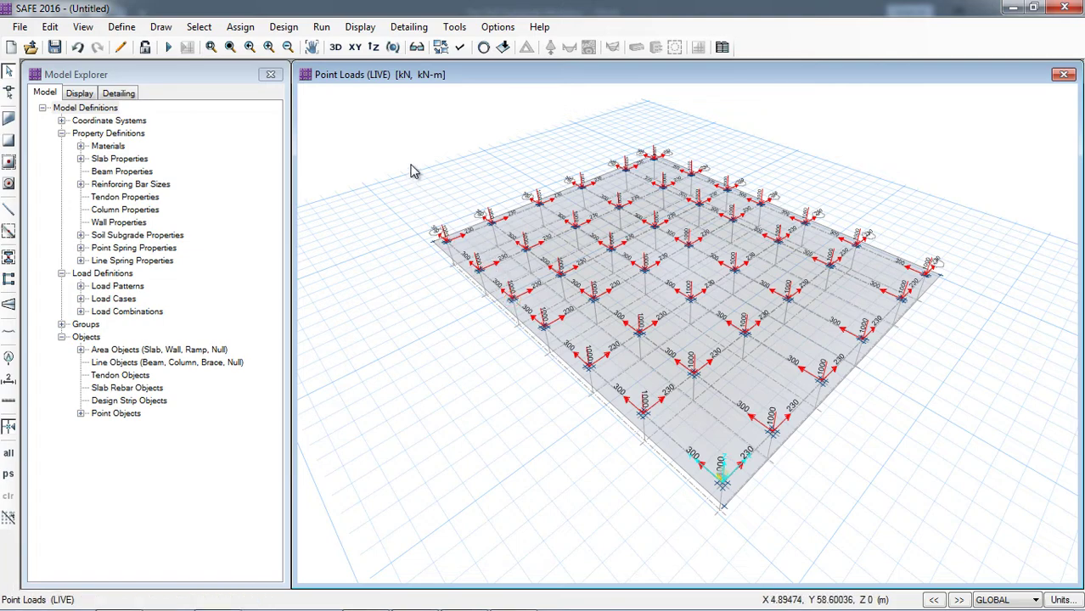
Step: Select the mat slab in plan view and assign it the SOIL1 soil subgrade property, checking the property's data before accepting
left_click(354, 49)
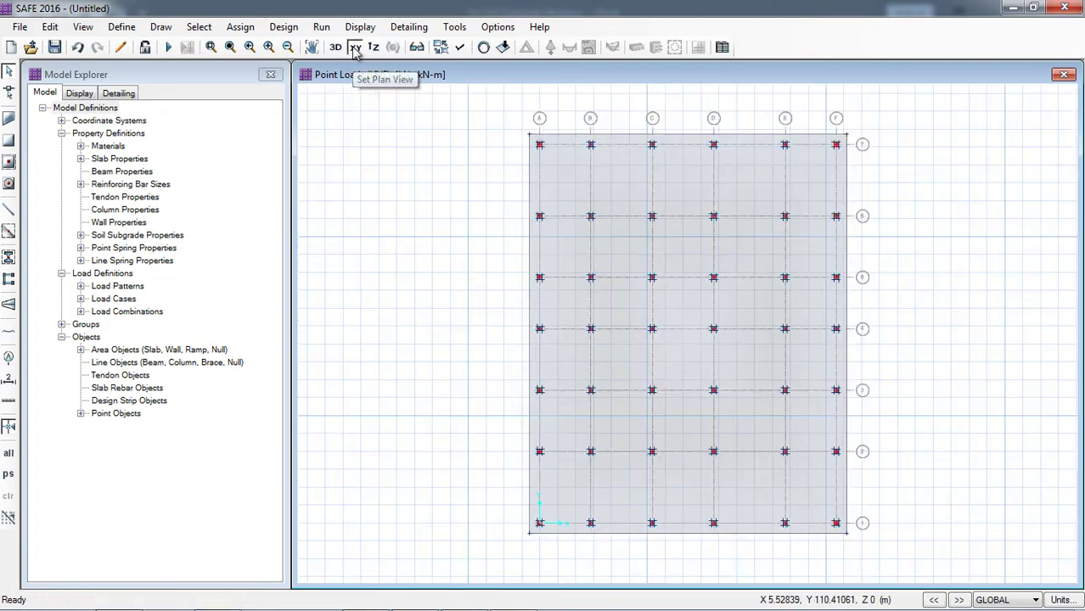
left_click(569, 180)
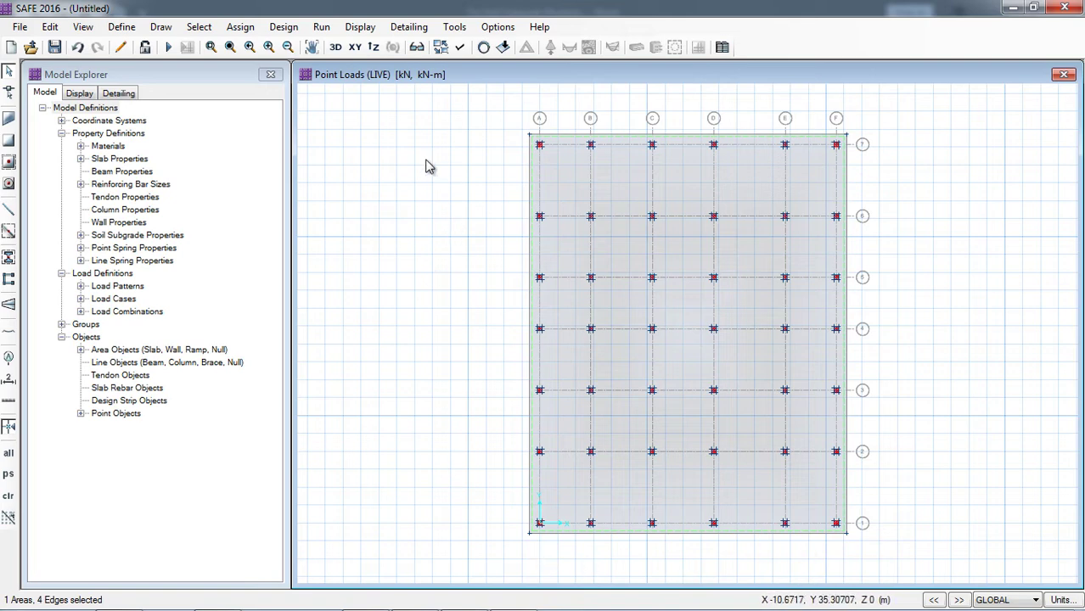
left_click(242, 27)
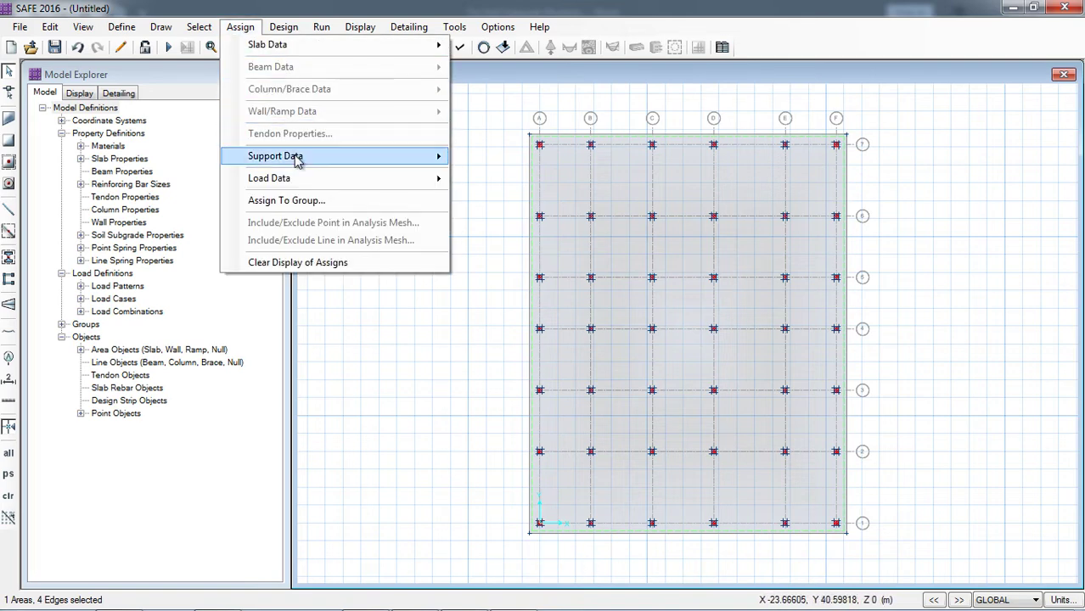
mouse_move(429, 155)
left_click(525, 162)
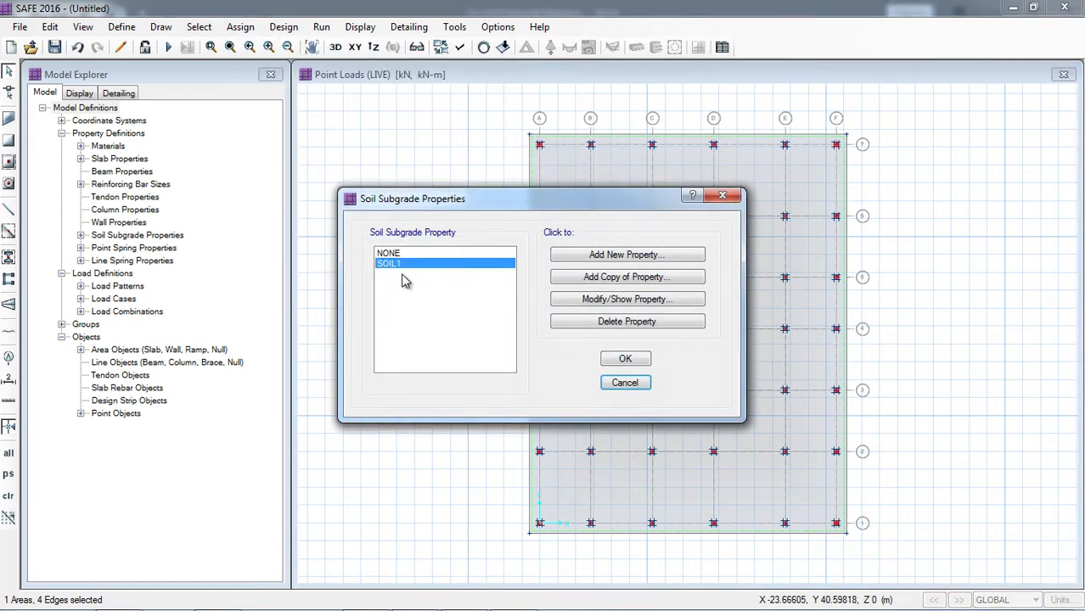
left_click(578, 300)
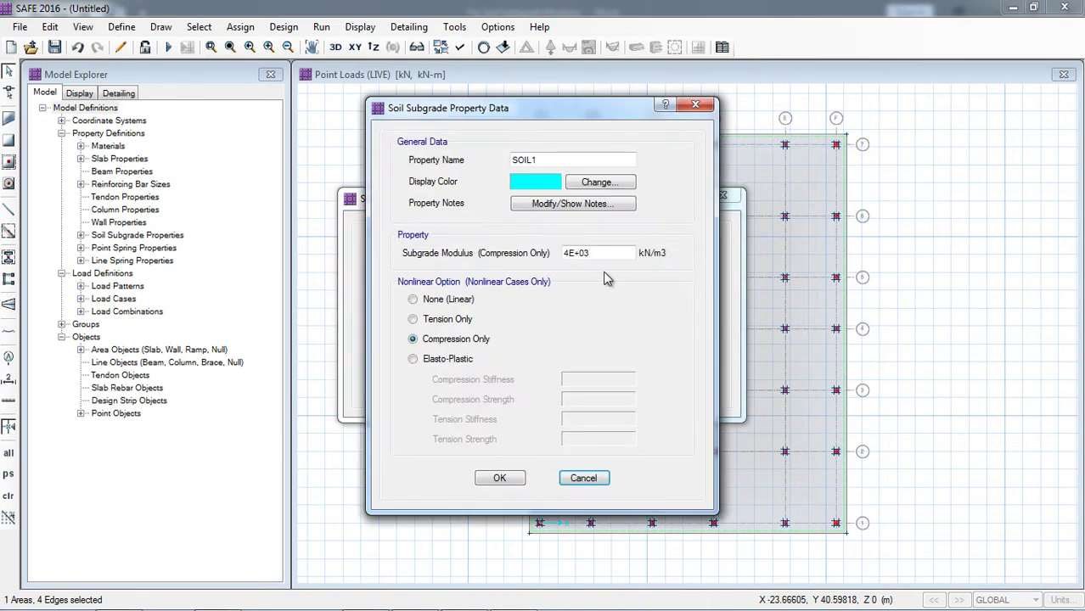
left_click(519, 479)
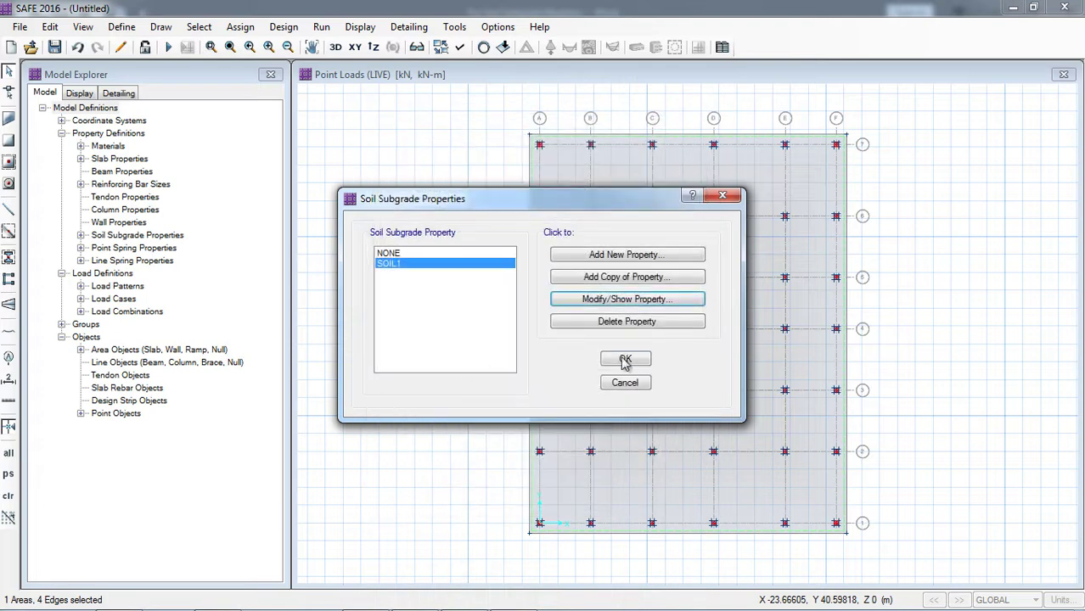
left_click(627, 361)
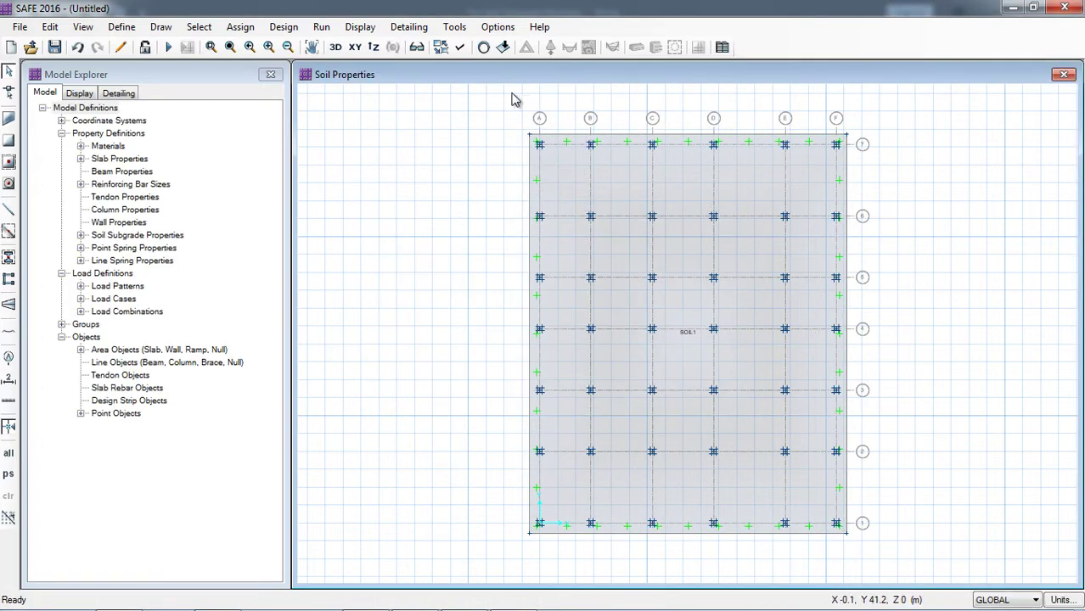
Step: Check the model in 3D, return to plan view, and add auto-width layer A design strips along the X grid lines, including middle strips
left_click(338, 48)
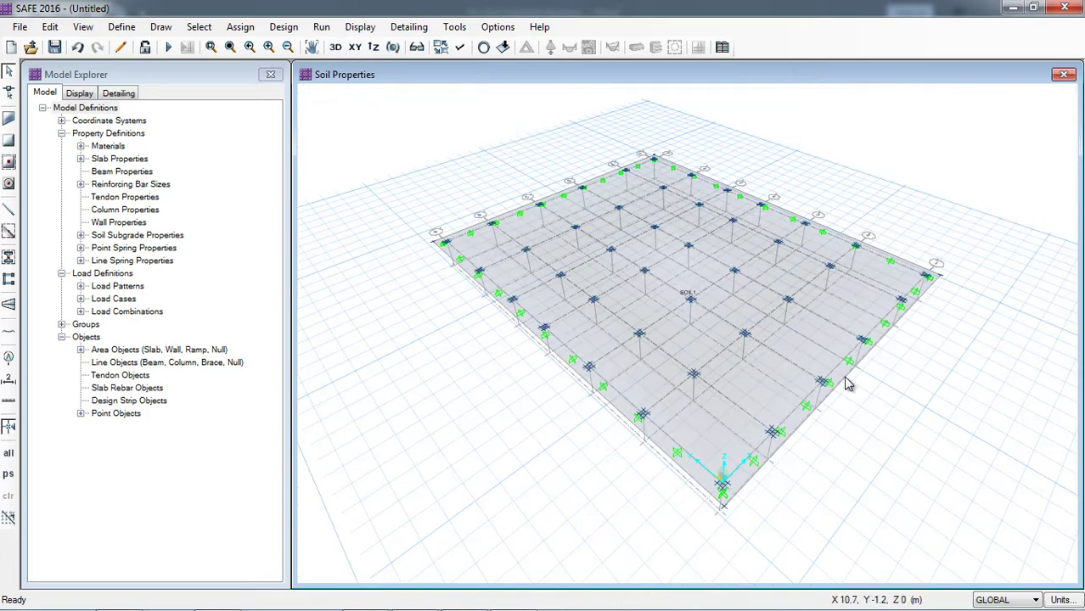
left_click(355, 48)
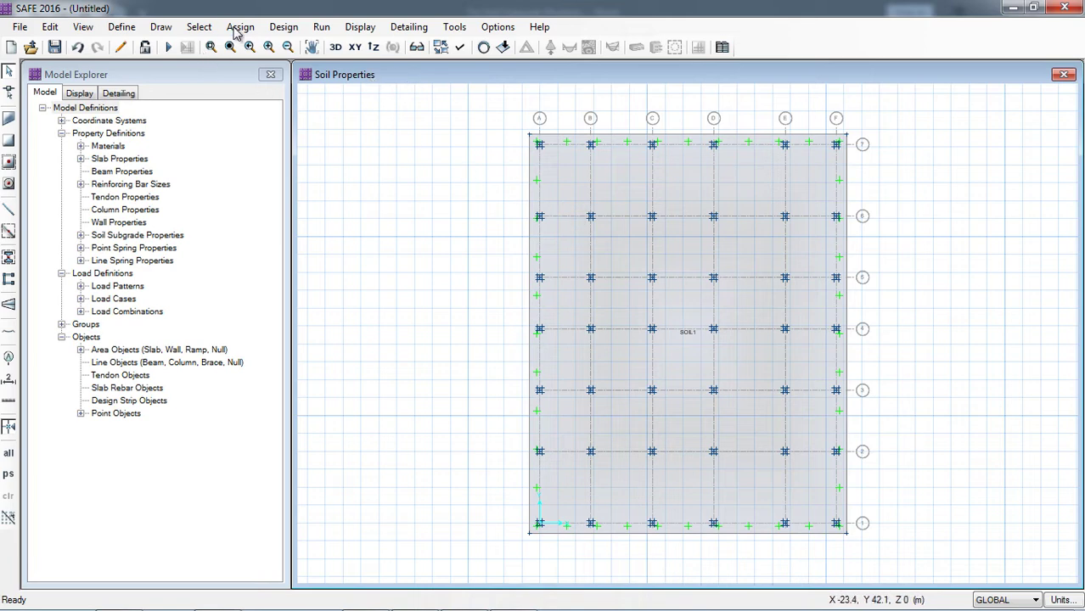
left_click(59, 34)
mouse_move(123, 429)
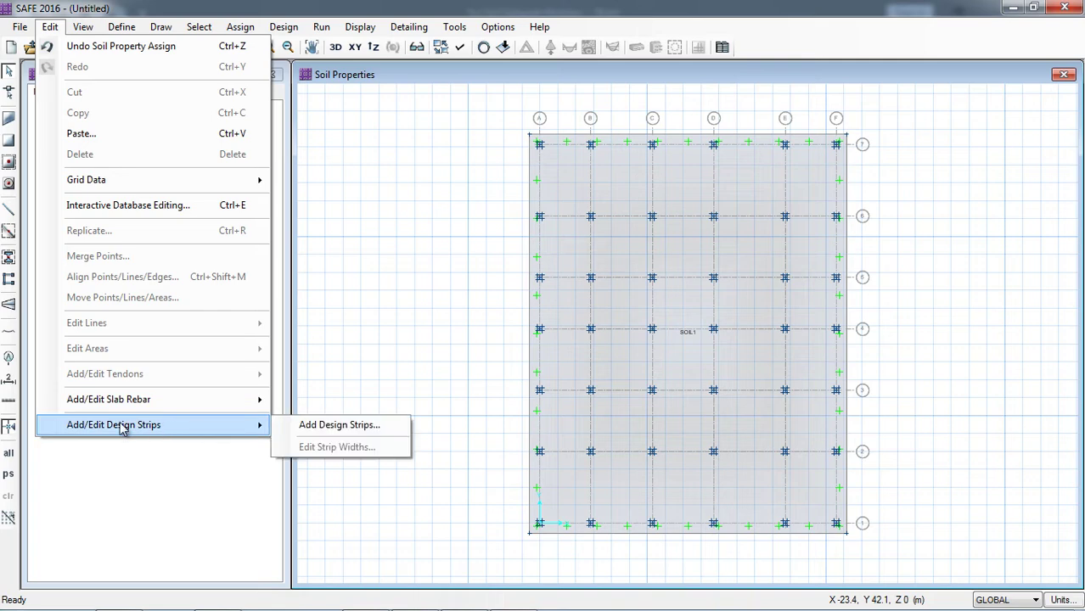
left_click(339, 425)
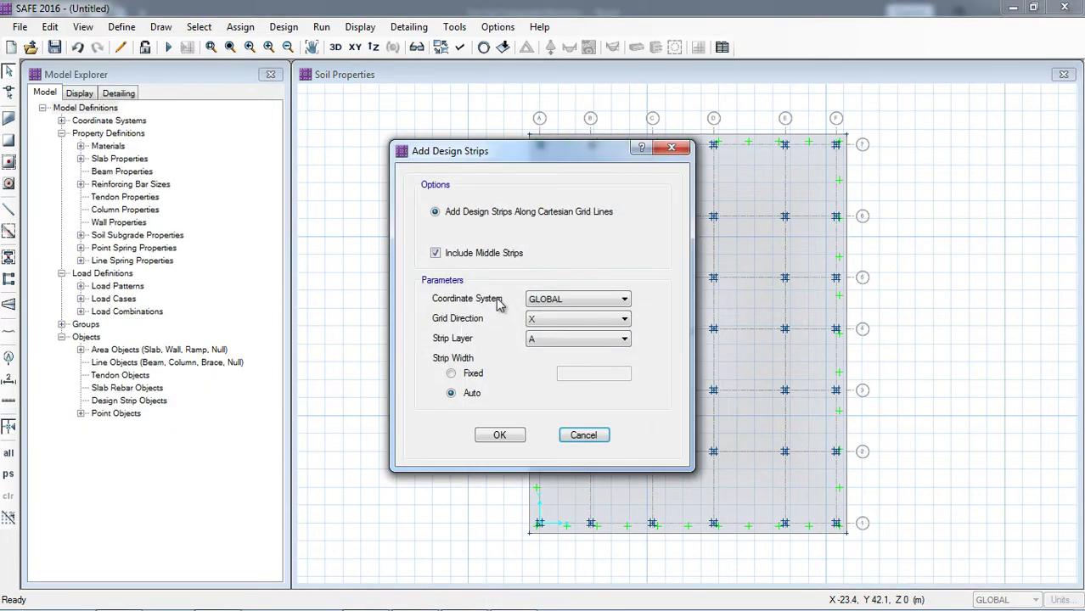
left_click(500, 437)
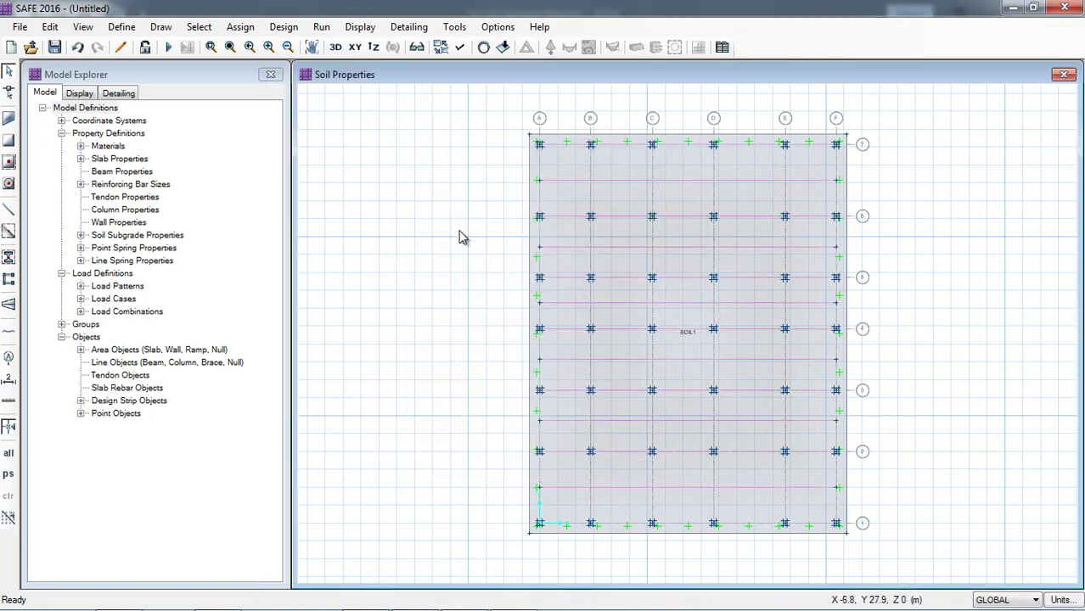
Step: Add auto-width design strips along the Y grid lines on strip layer B, including middle strips
left_click(50, 26)
mouse_move(145, 425)
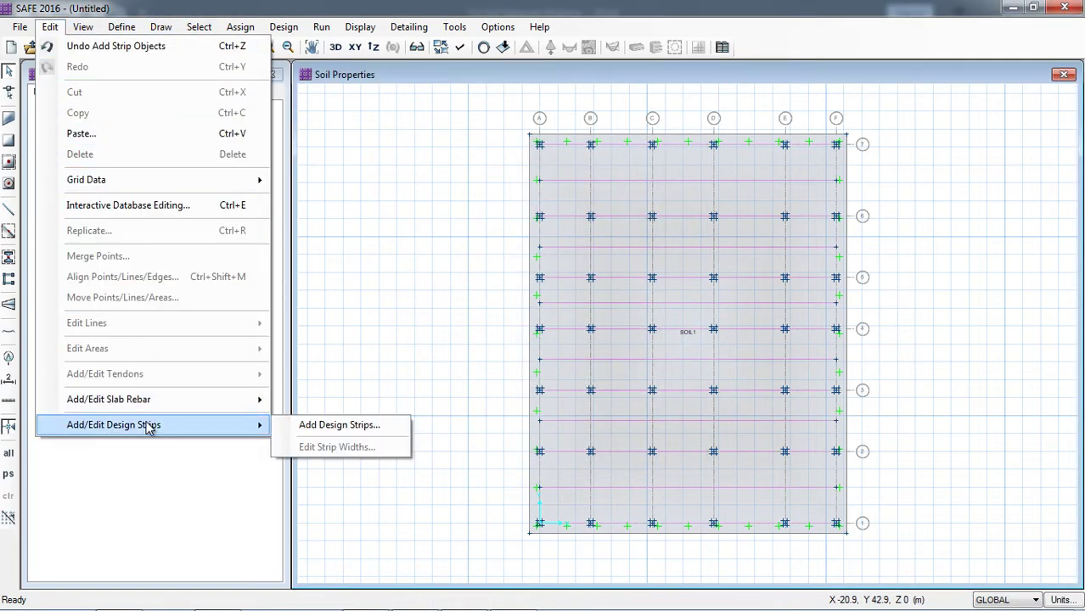
left_click(348, 426)
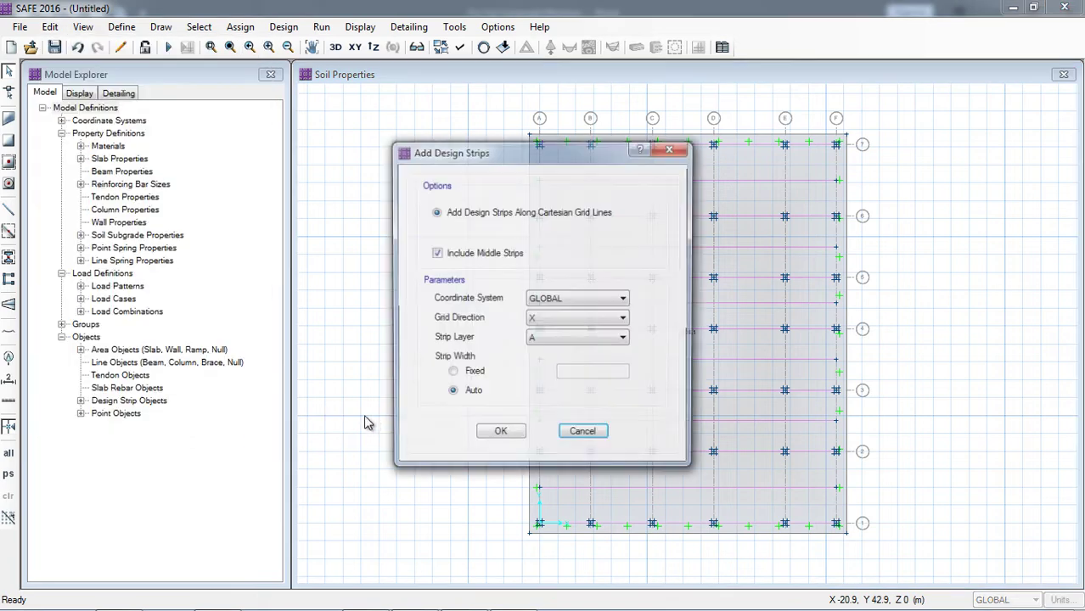
left_click(559, 329)
left_click(553, 344)
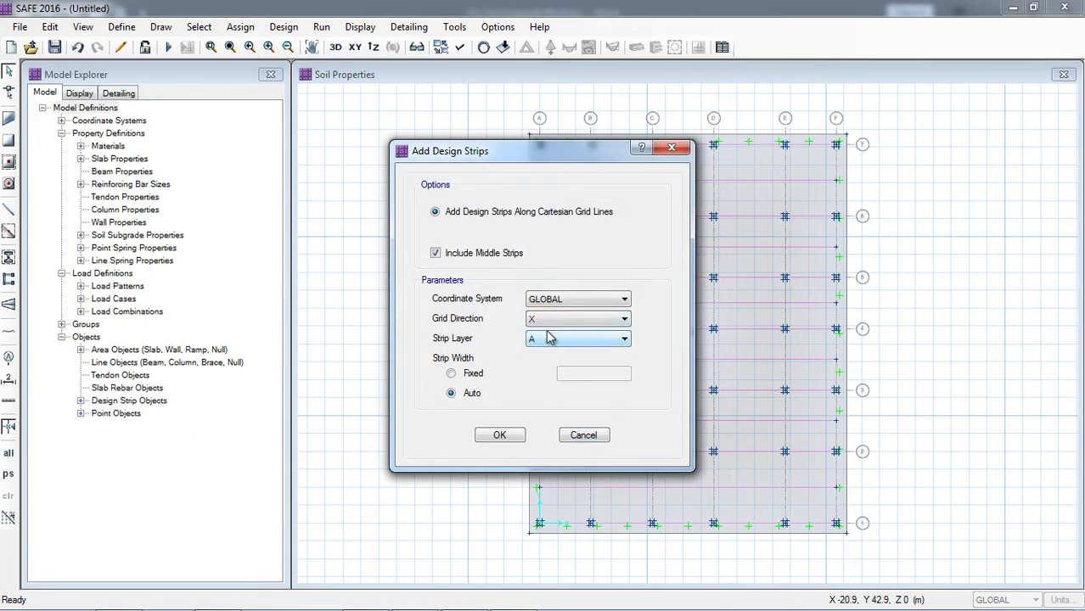
left_click(578, 319)
left_click(545, 344)
left_click(548, 338)
left_click(540, 366)
left_click(502, 437)
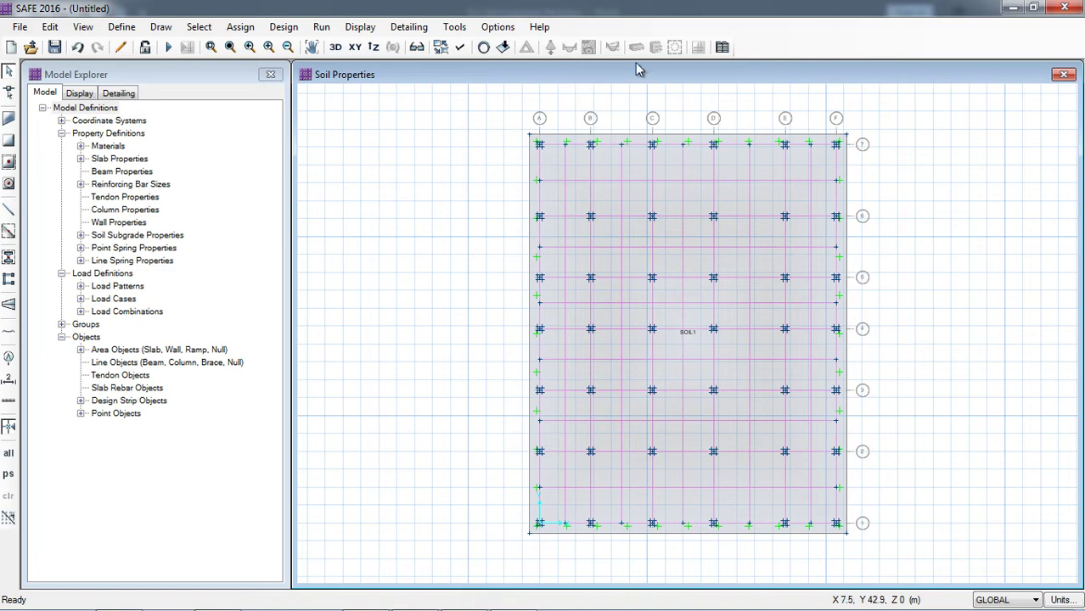
Step: Reshape the Y-direction strips between B and C, along C, and between C and D so they extend to the mat edge beyond grid 7
scroll(799, 111, "up", 3)
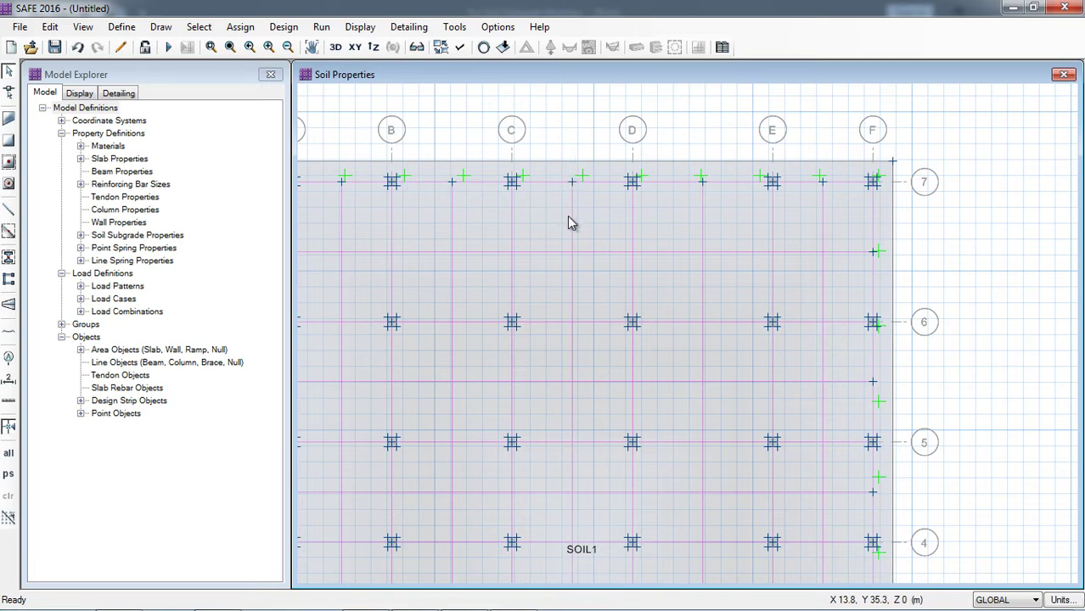
scroll(697, 117, "down", 2)
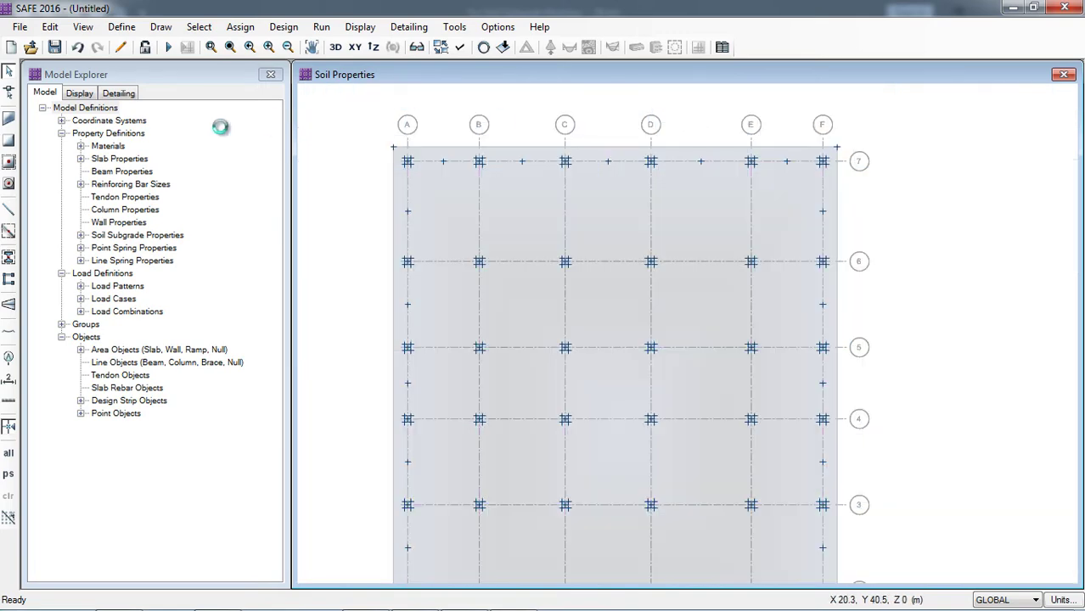
left_click(9, 92)
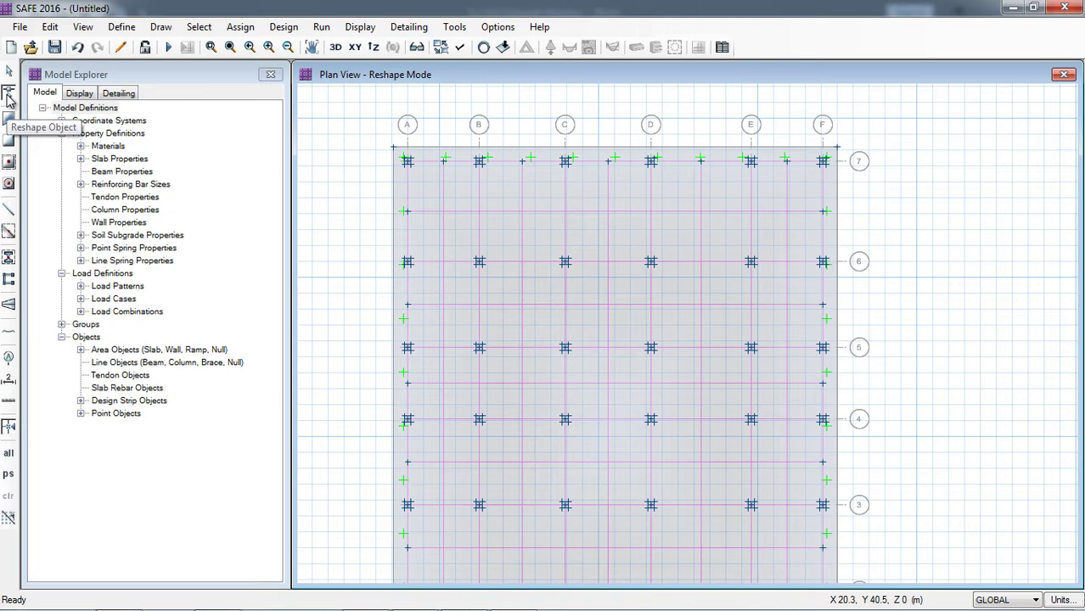
left_click(522, 186)
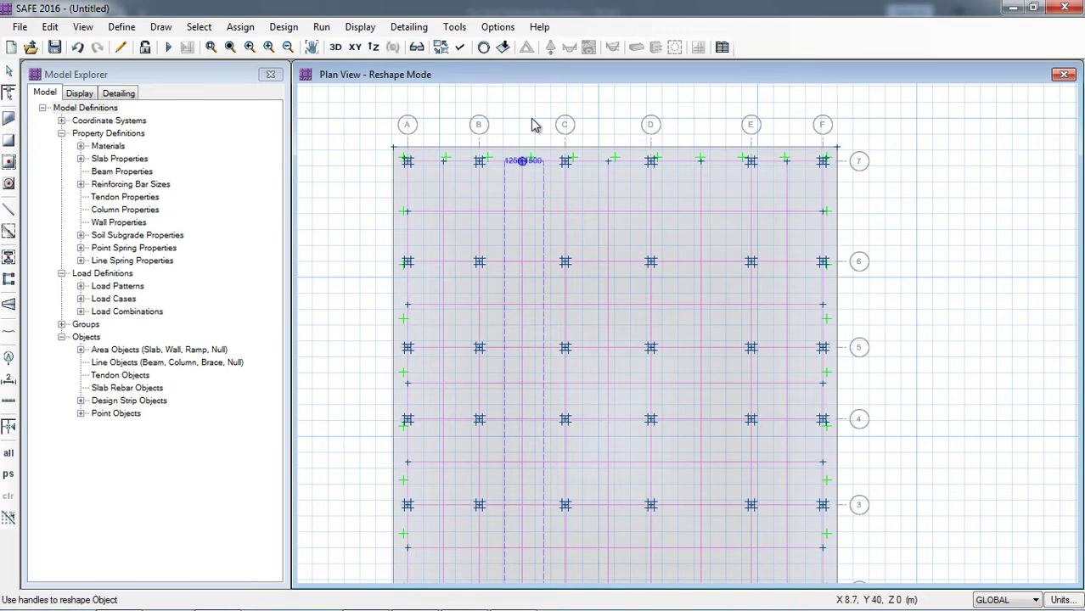
scroll(532, 123, "up", 2)
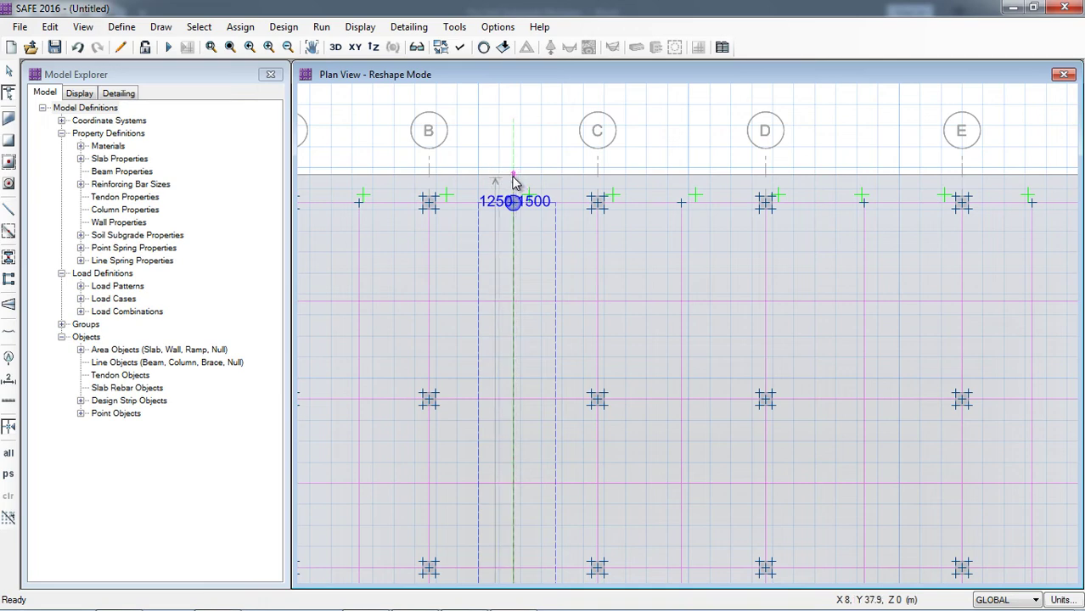
left_click_drag(513, 178, 597, 174)
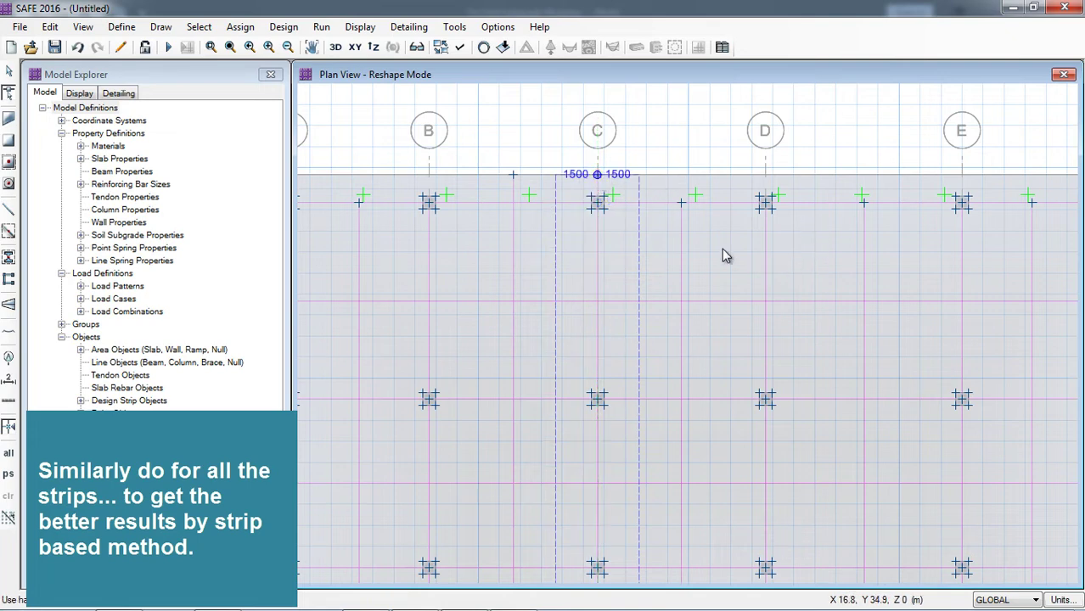
left_click(681, 203)
left_click_drag(681, 204, 682, 175)
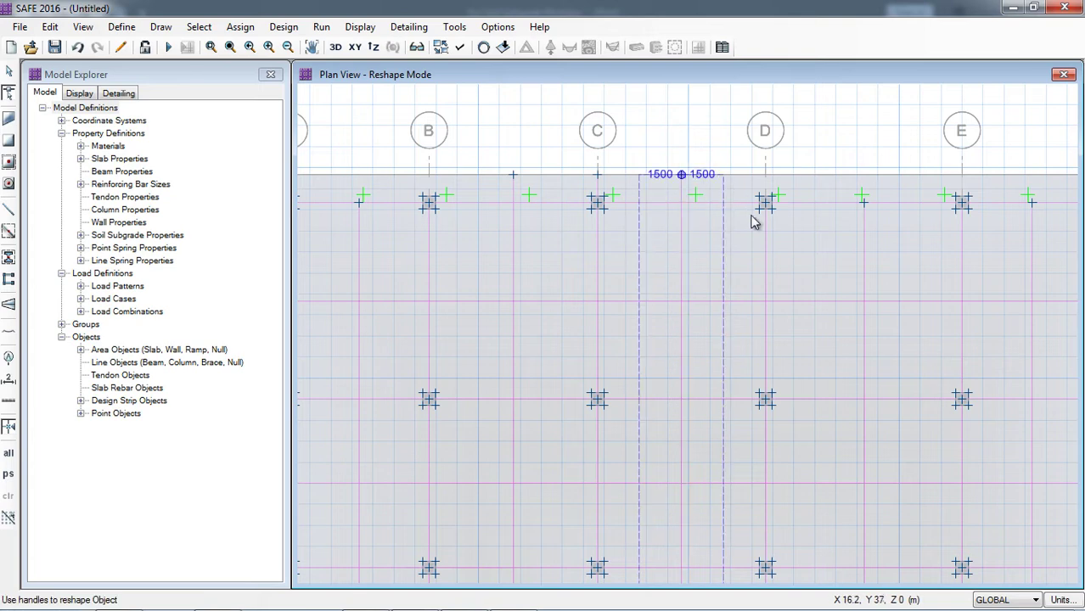
left_click(763, 245)
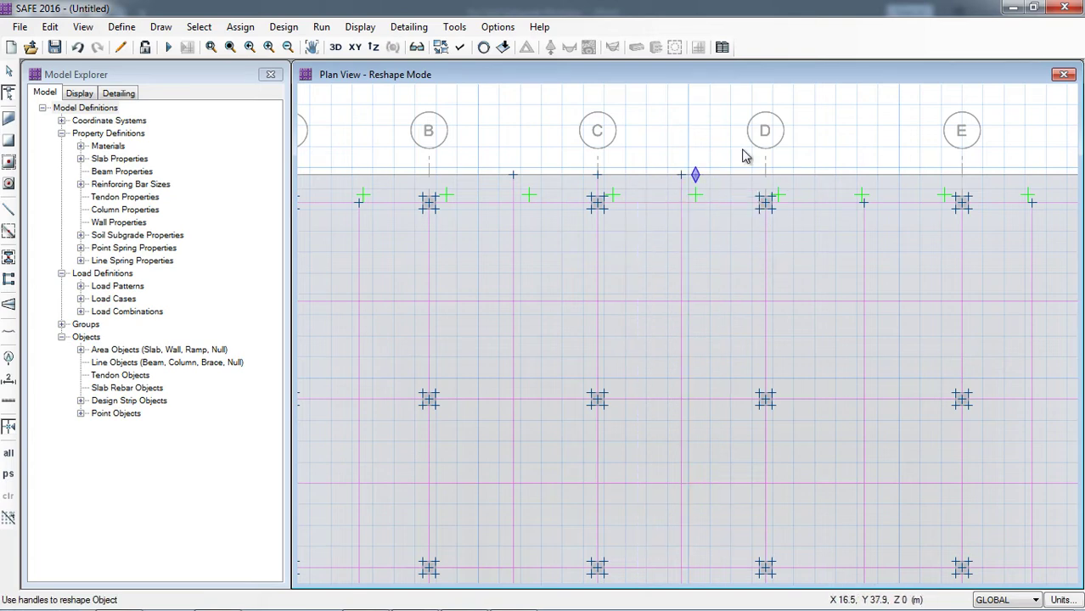
key("Escape")
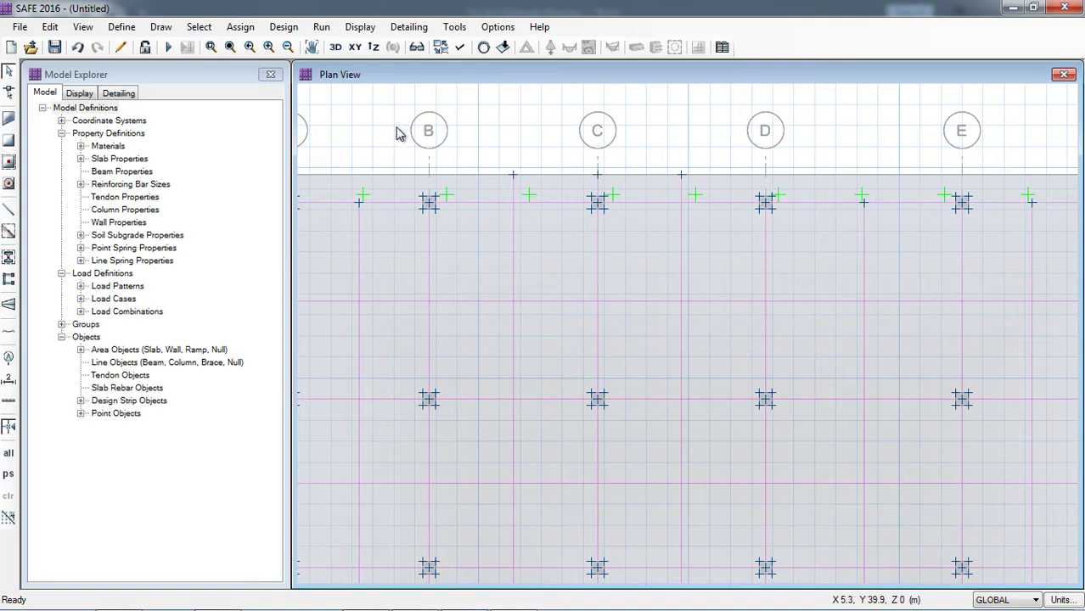
Step: Extend the design strips along grids F and A past the mat edge beyond grid 7, to about Y 40 m, and leave reshape mode
left_click(9, 92)
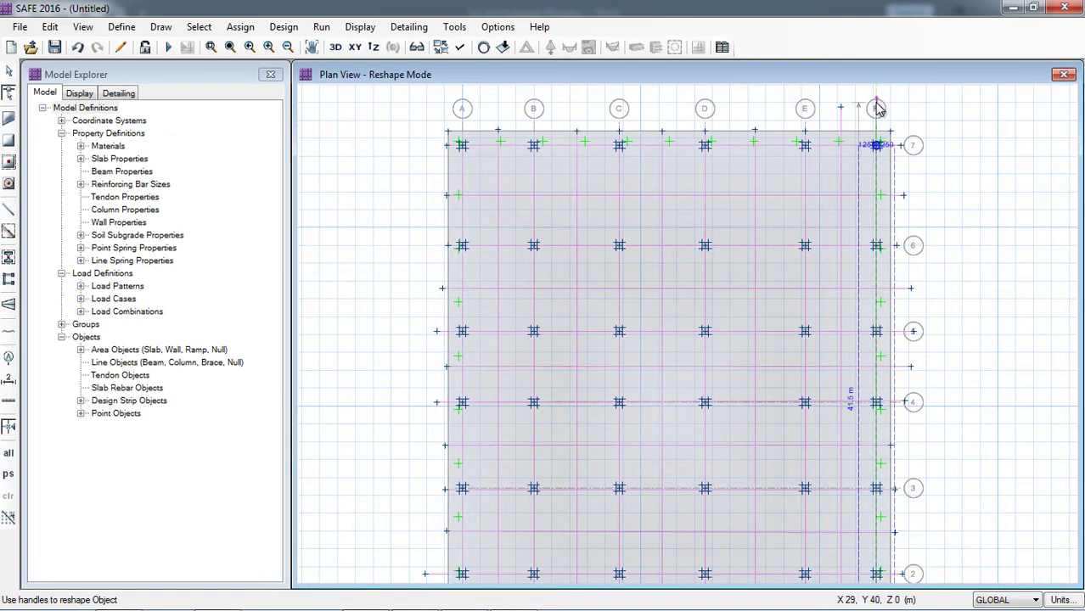
left_click(880, 103)
left_click(463, 173)
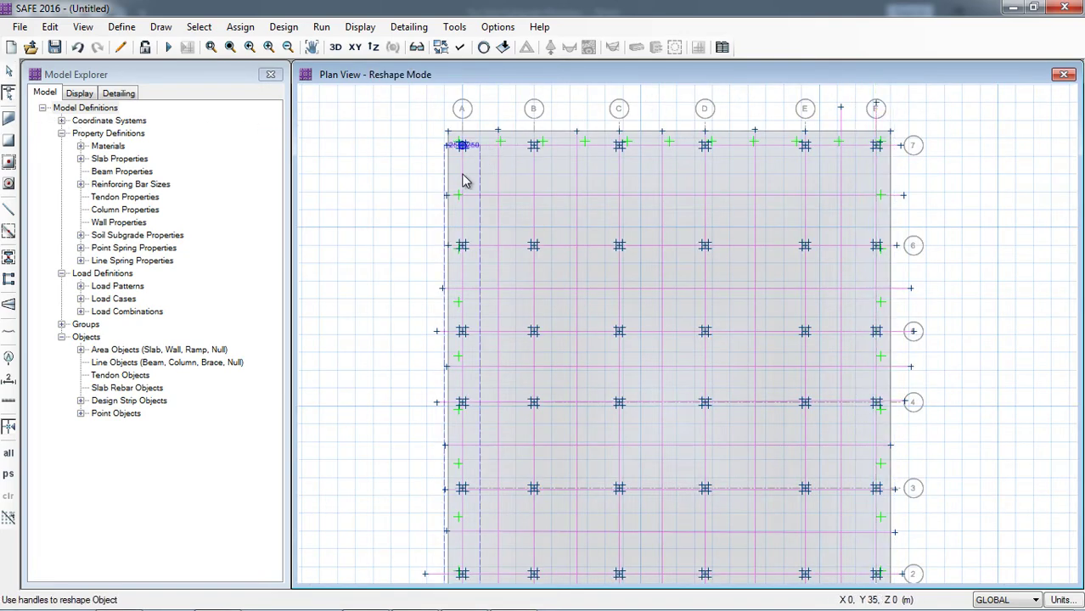
left_click_drag(464, 147, 463, 109)
left_click(495, 91)
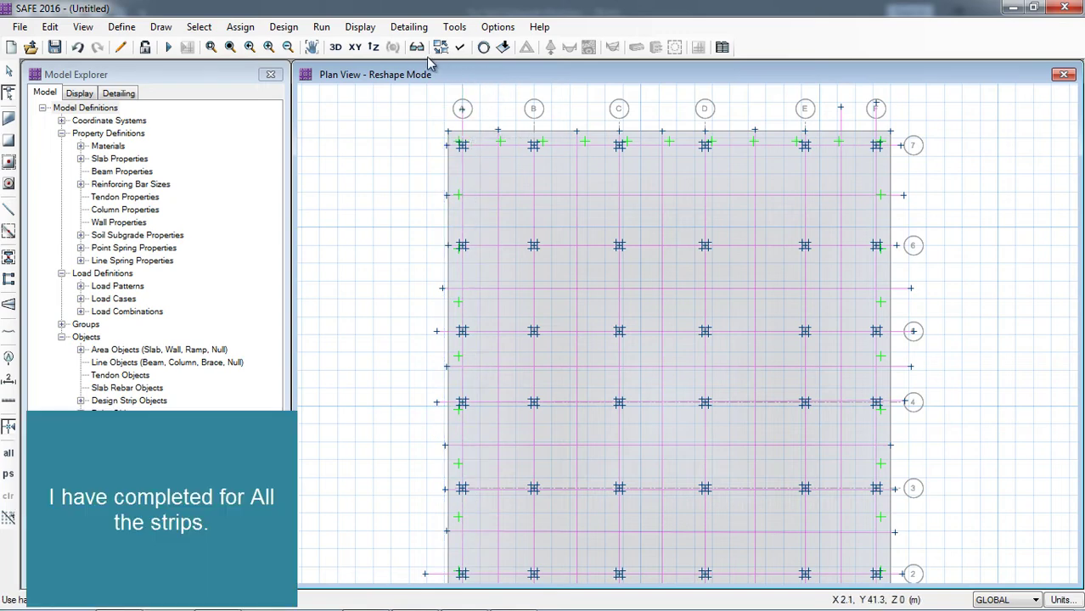
left_click(355, 47)
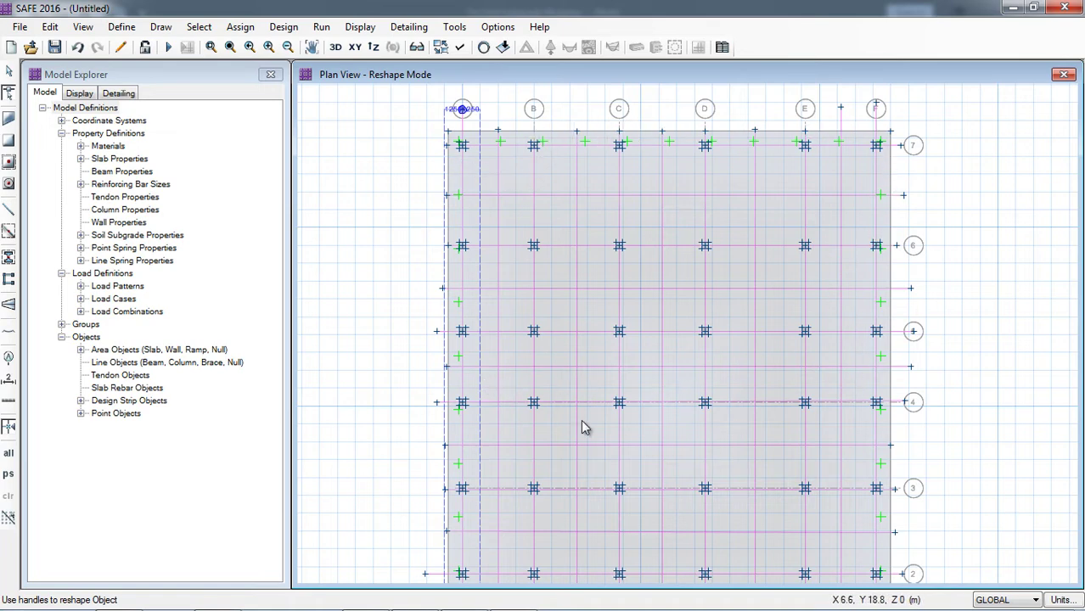
left_click(9, 75)
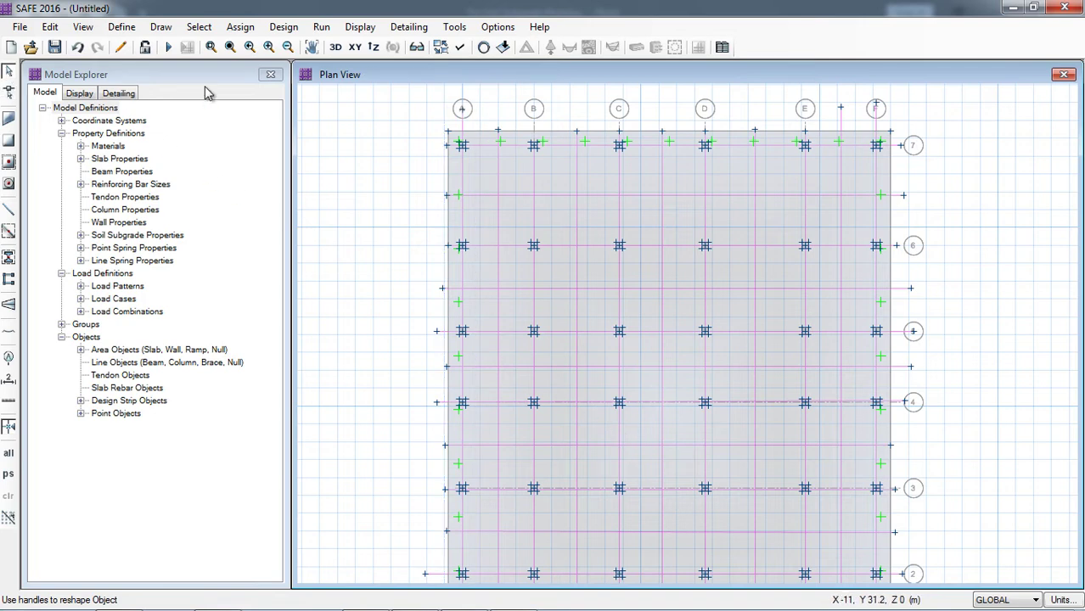
left_click(360, 47)
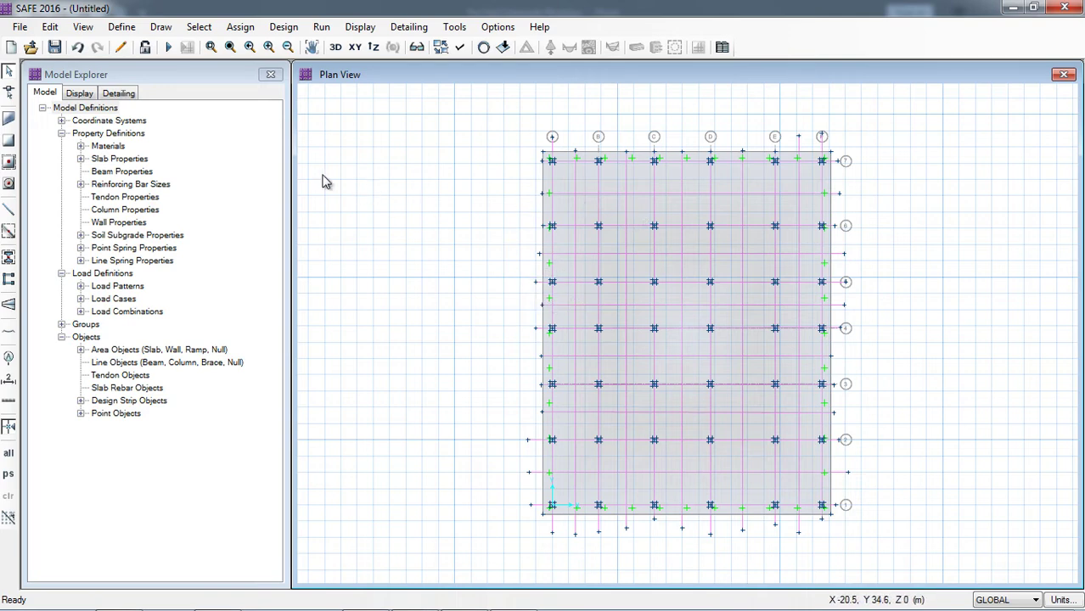
Step: Run the analysis and design, saving the model in the Excercise folder as MAT FOUNDATION
left_click(322, 27)
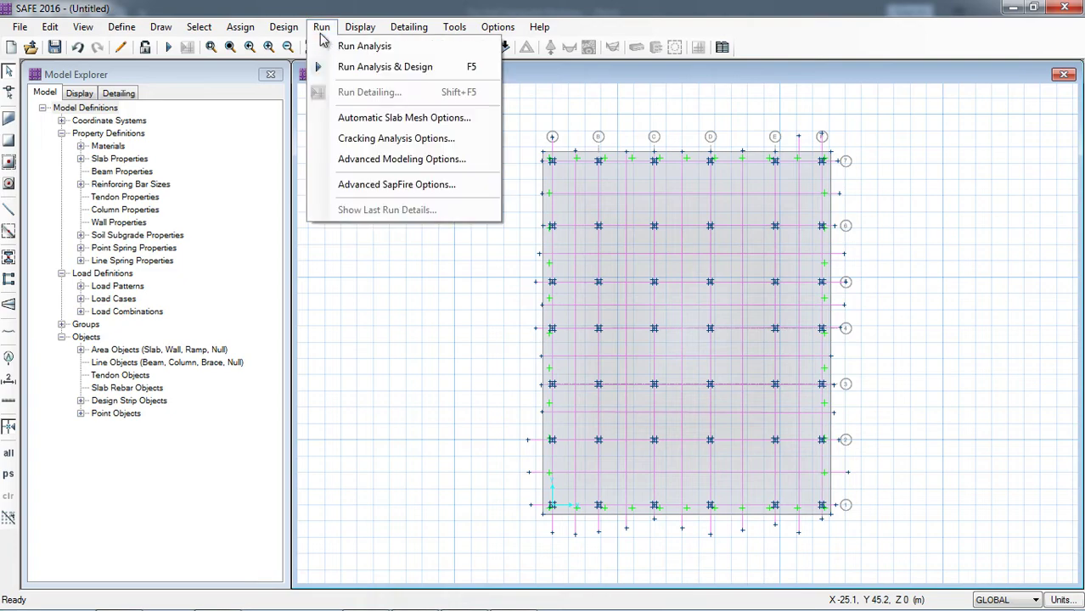
left_click(361, 67)
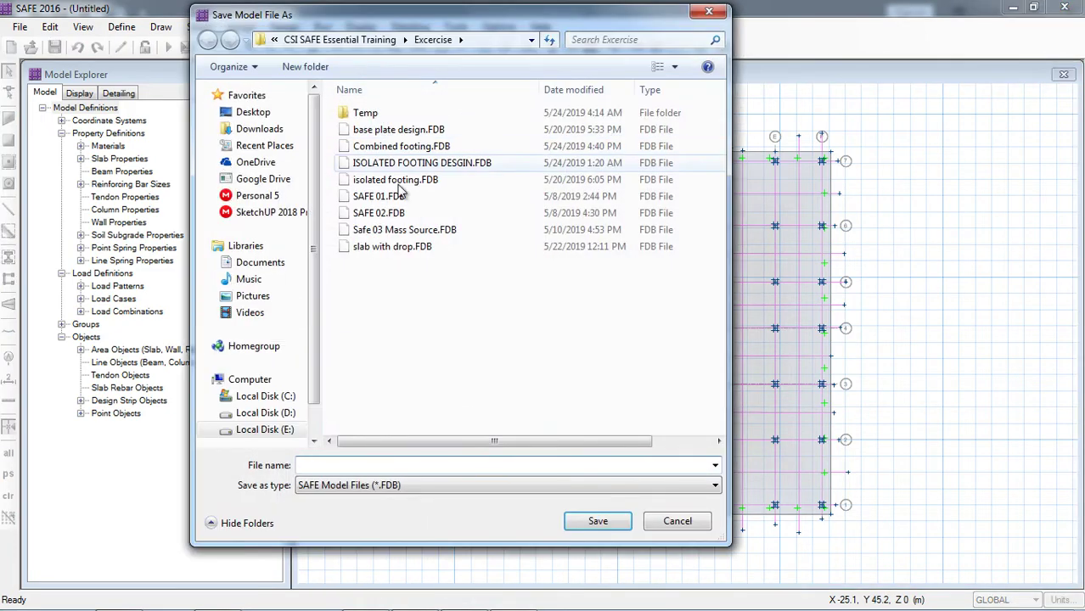
key("Caps_Lock")
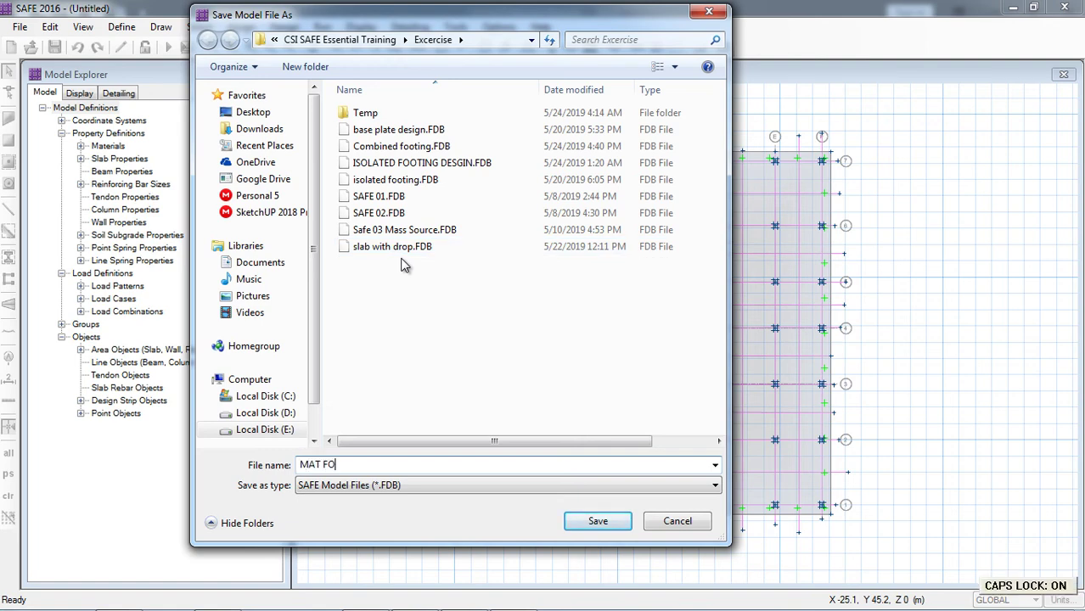
type("NDATION")
key("Return")
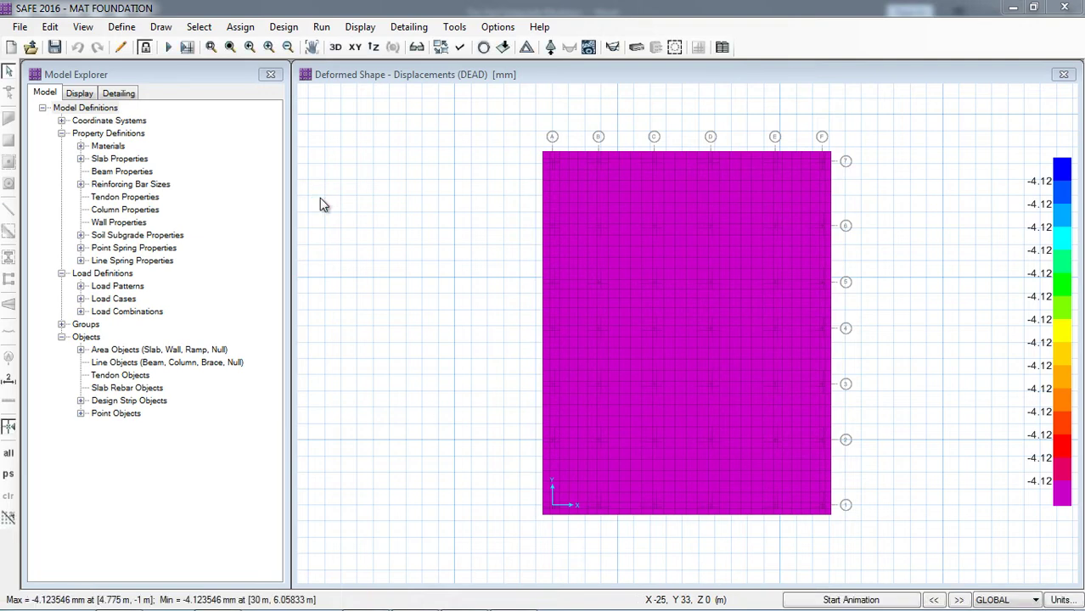
Step: Display the deformed shape with contours for load combination UDCONN2
left_click(360, 27)
left_click(383, 97)
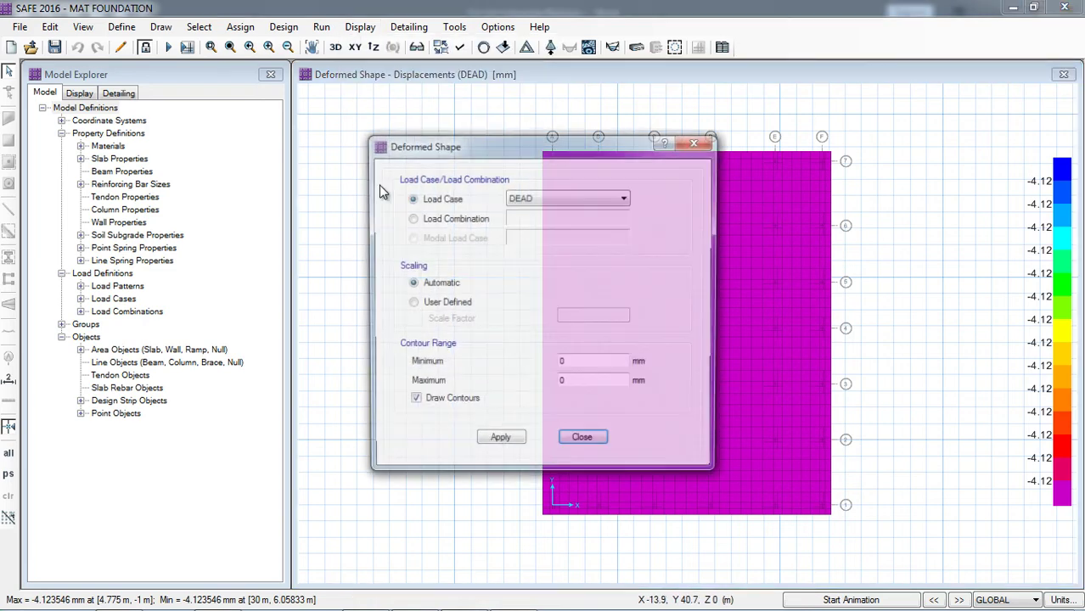
left_click(443, 219)
left_click(535, 219)
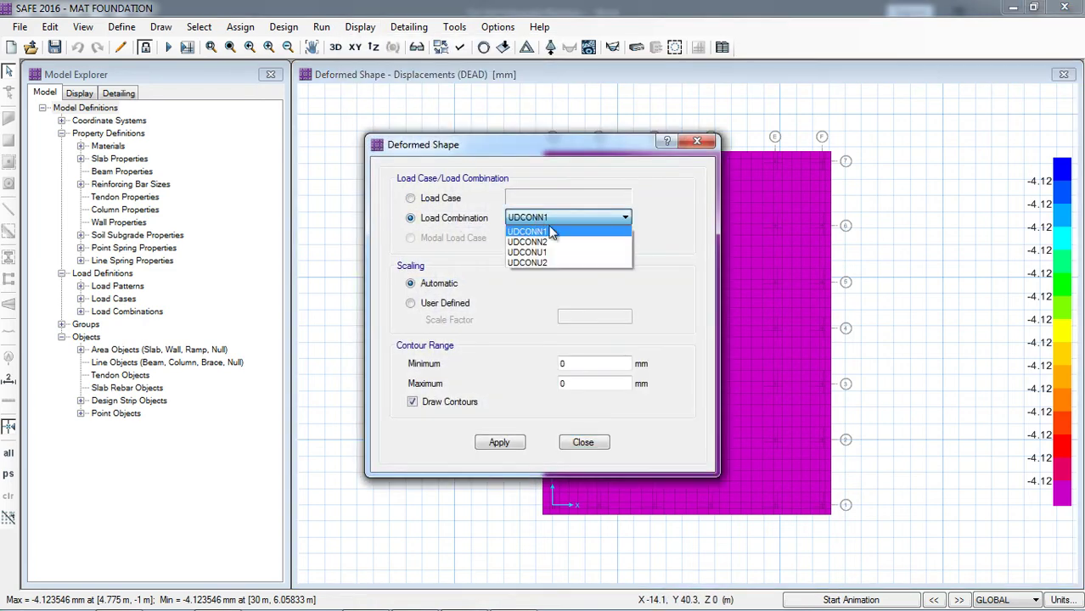
left_click(551, 237)
left_click(499, 454)
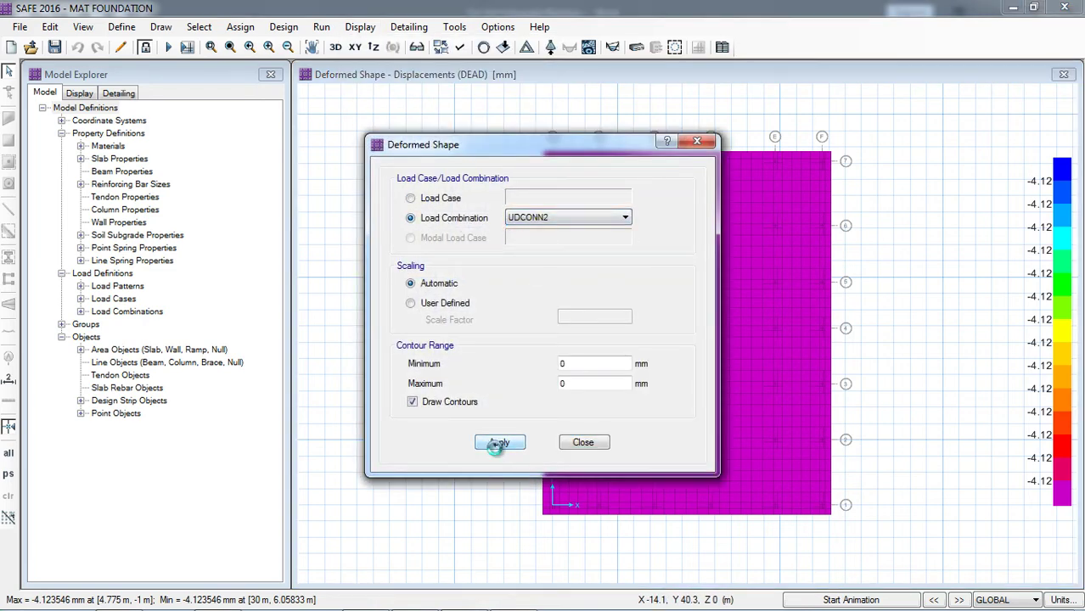
Step: Move the settings dialog clear of the mat, read the displacements in its interior and at the F-1 corner, and close the dialog
left_click_drag(541, 149, 283, 94)
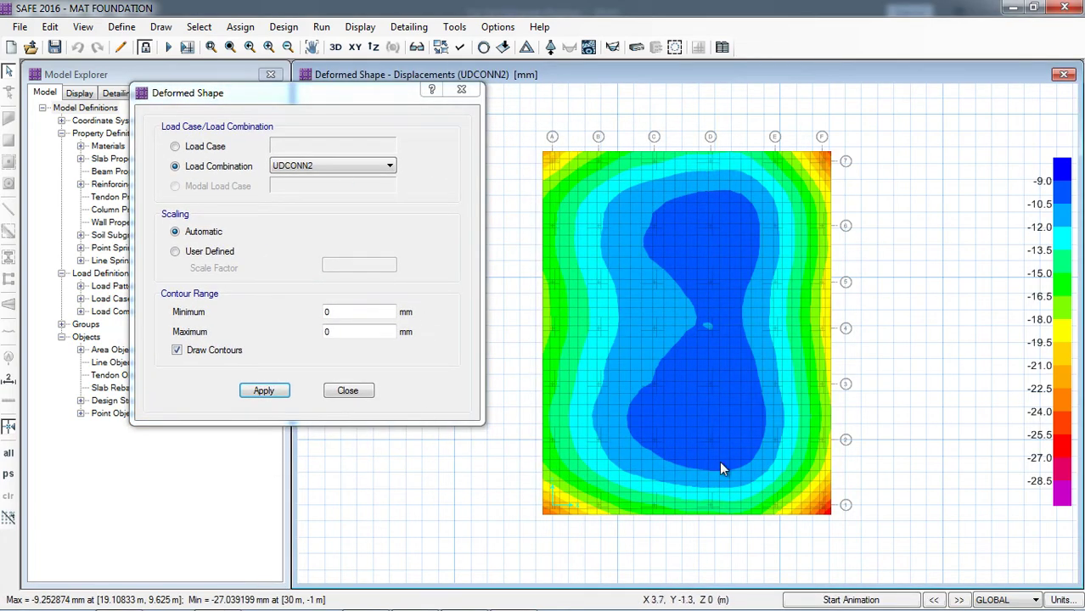
mouse_move(610, 391)
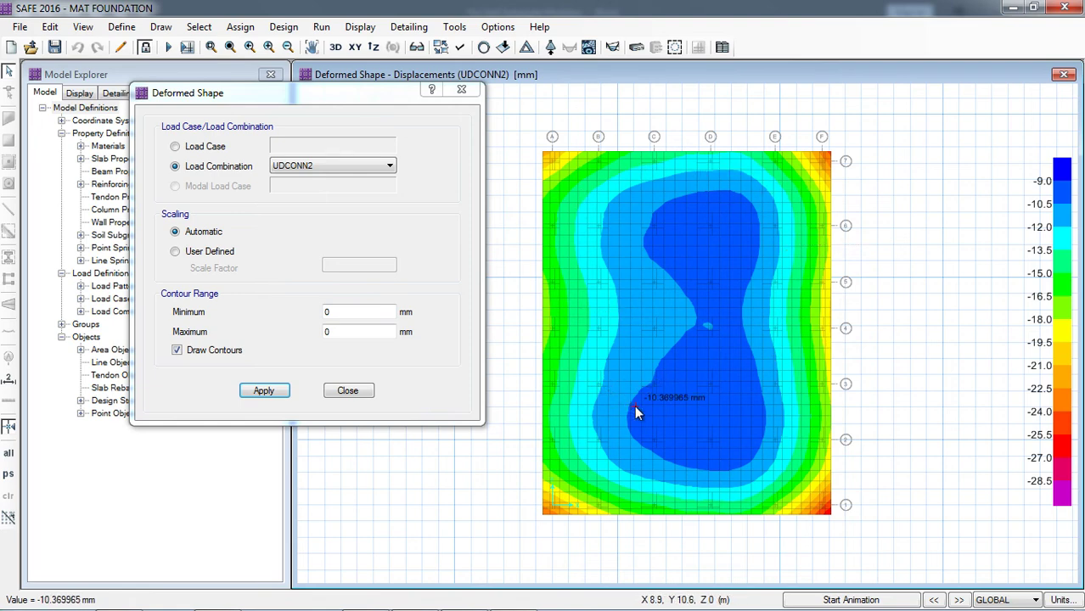
mouse_move(829, 513)
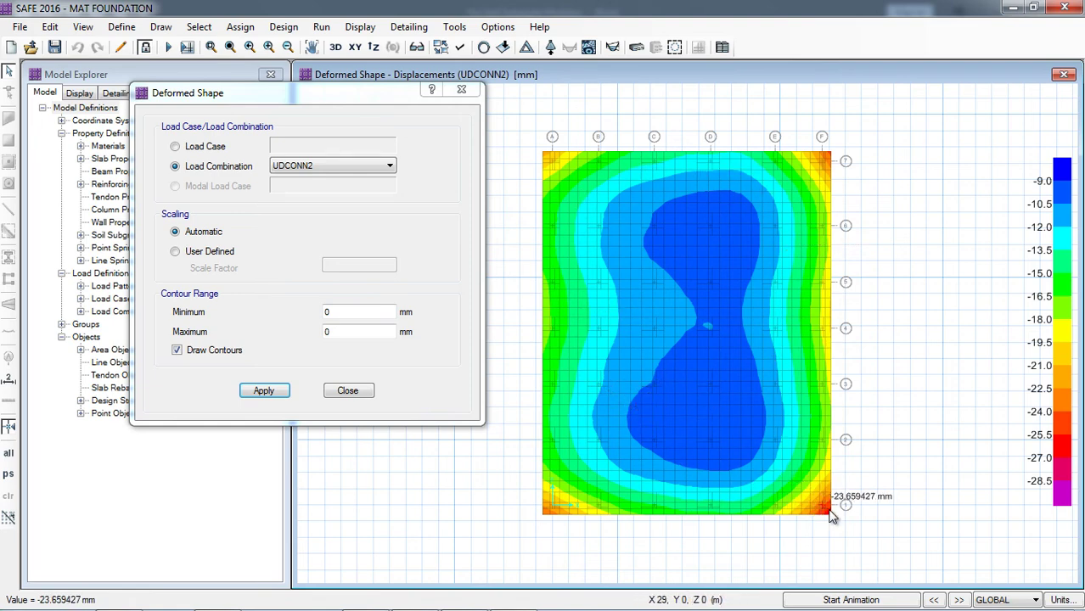
left_click(333, 396)
Step: Display the soil pressure contours on the deformed shape for load combination UDCONN2, moving the settings dialog clear of the mat and closing it
left_click(360, 26)
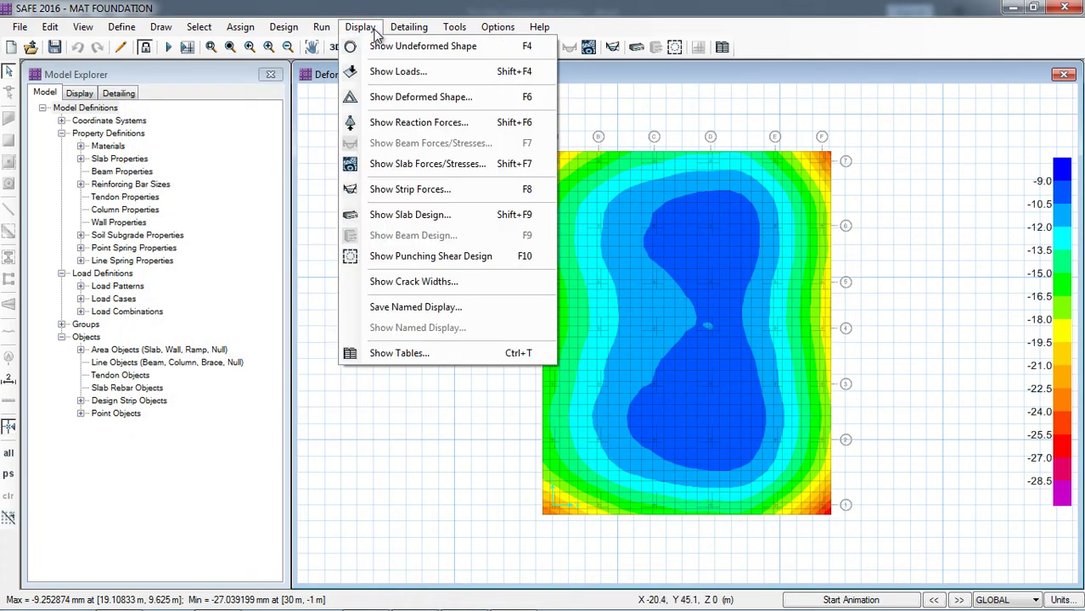
left_click(409, 125)
left_click(412, 246)
left_click(471, 161)
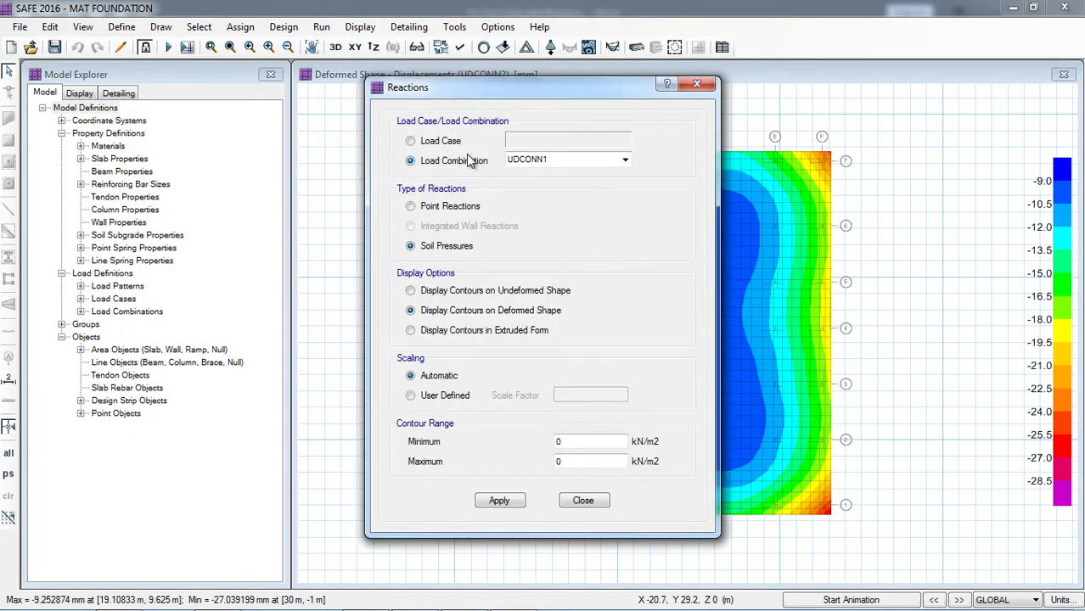
left_click(543, 156)
left_click(626, 160)
left_click(544, 184)
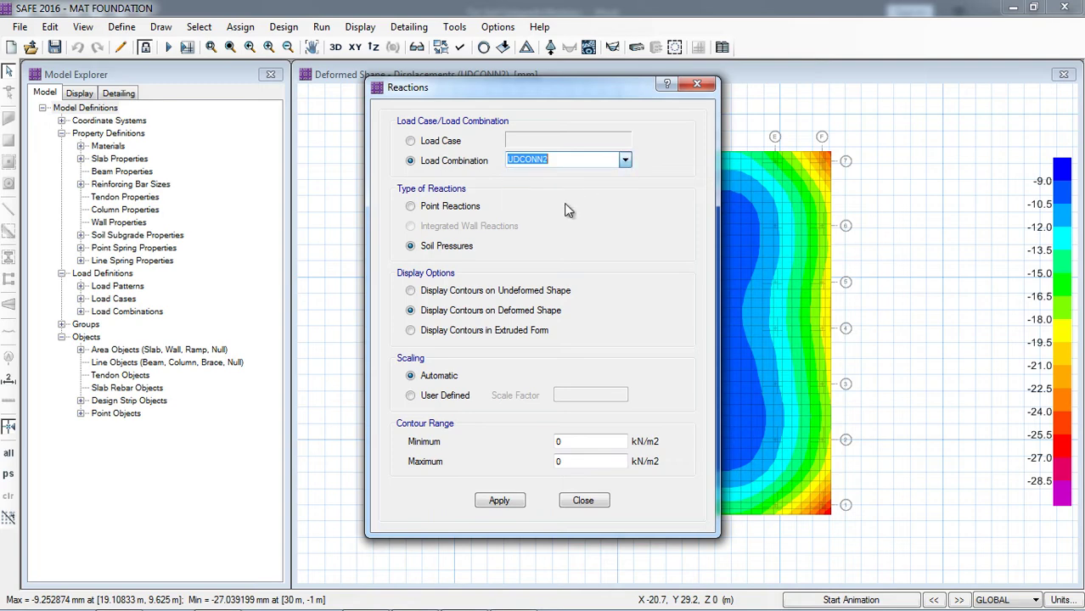
left_click(499, 501)
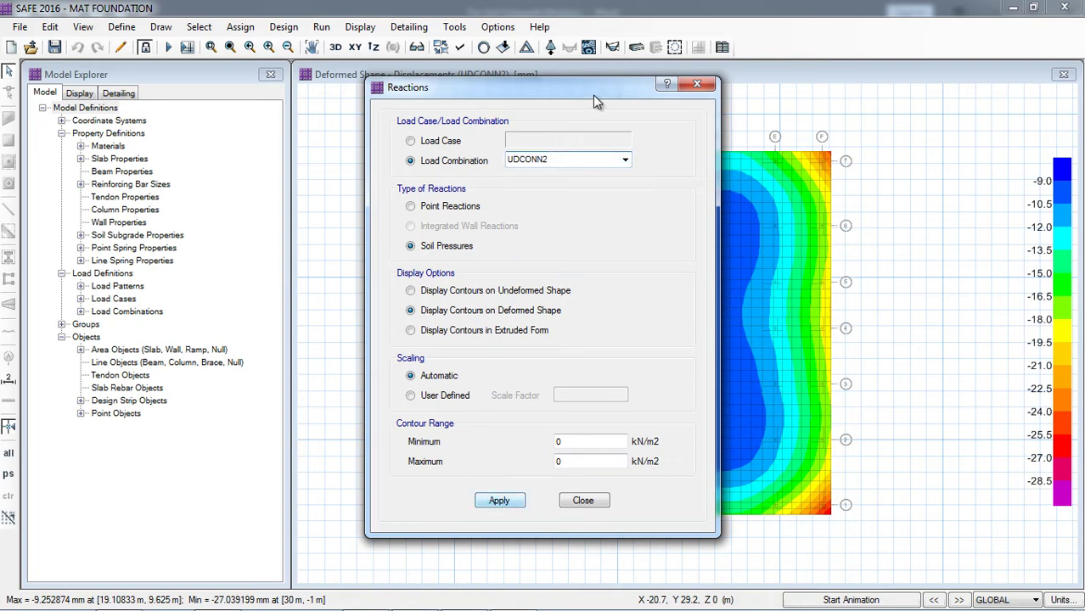
left_click_drag(594, 94, 367, 67)
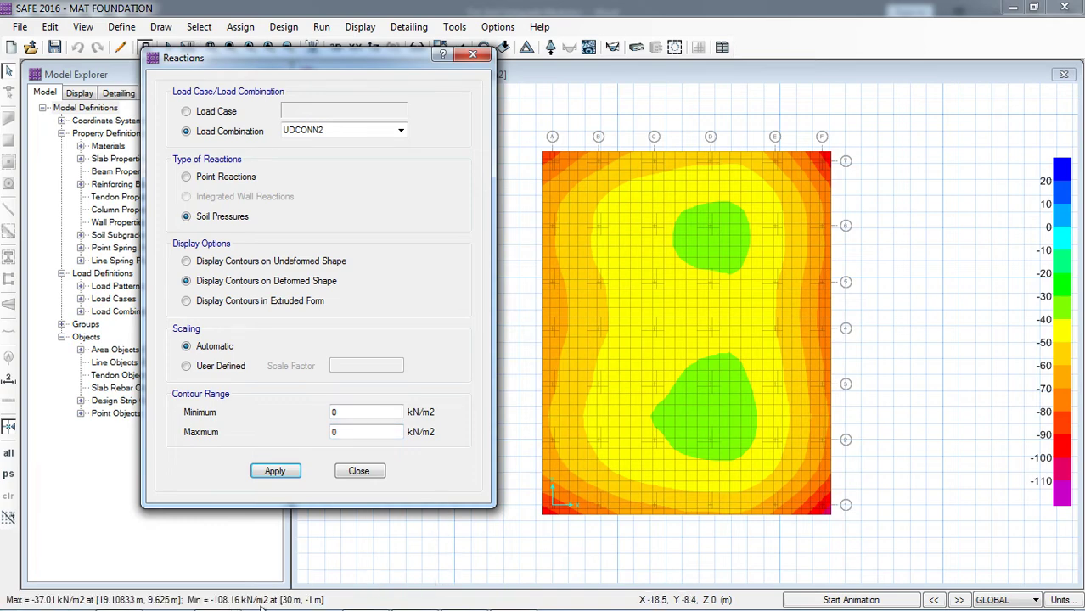
left_click(360, 472)
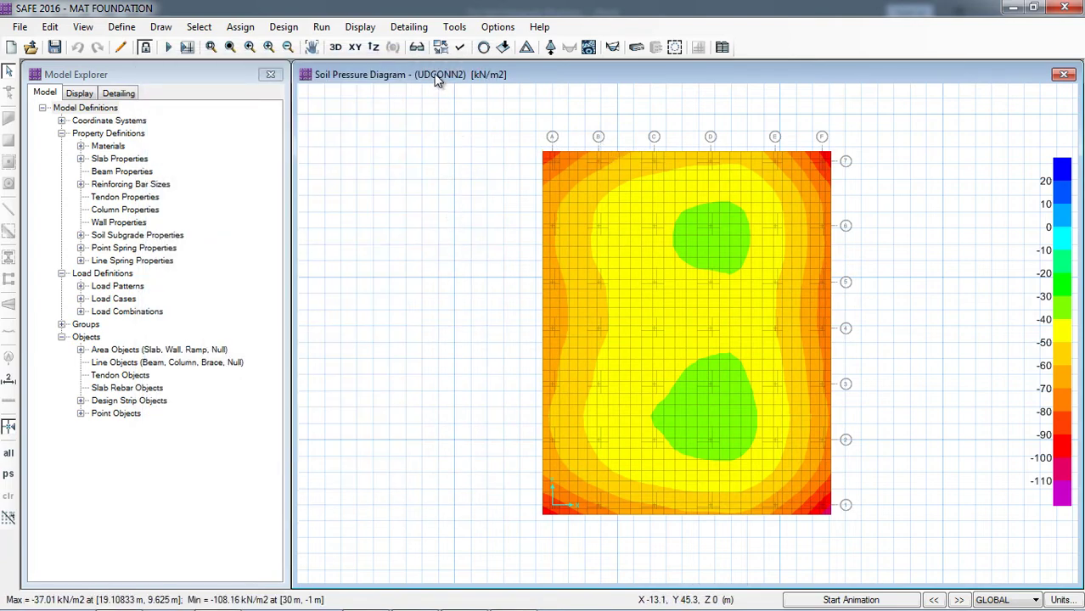
Step: Display the punching shear design and examine the capacity ratios near the A-1 corner and along grid F
left_click(360, 26)
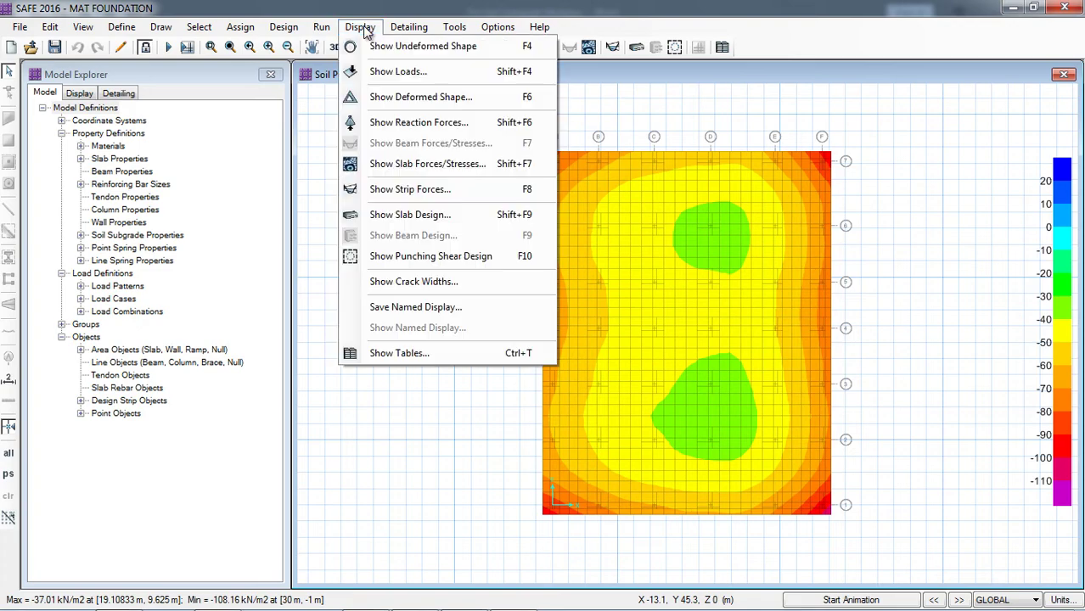
left_click(411, 258)
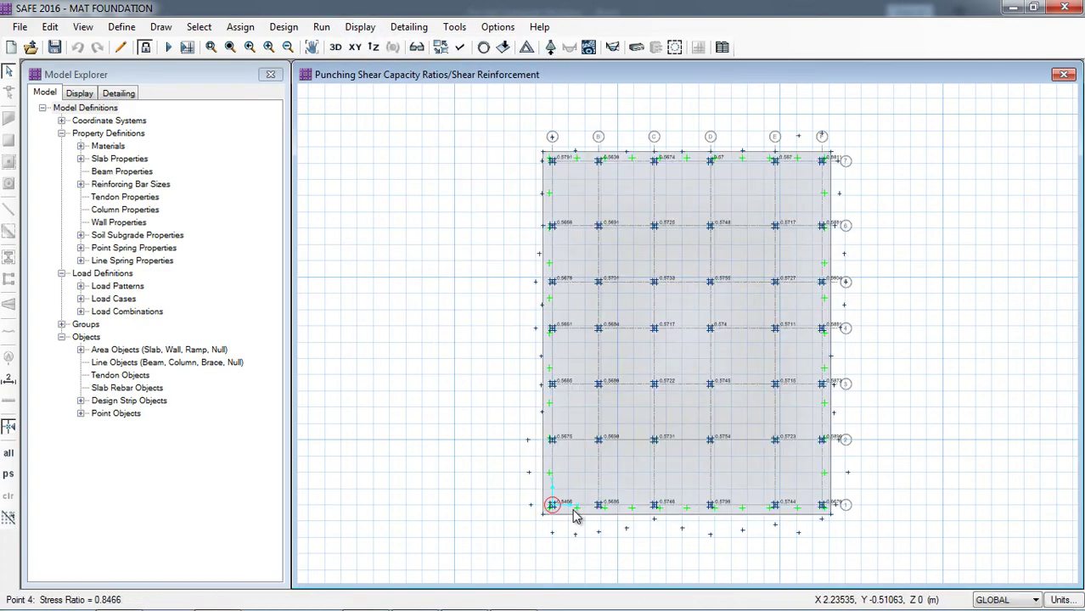
scroll(577, 517, "up", 2)
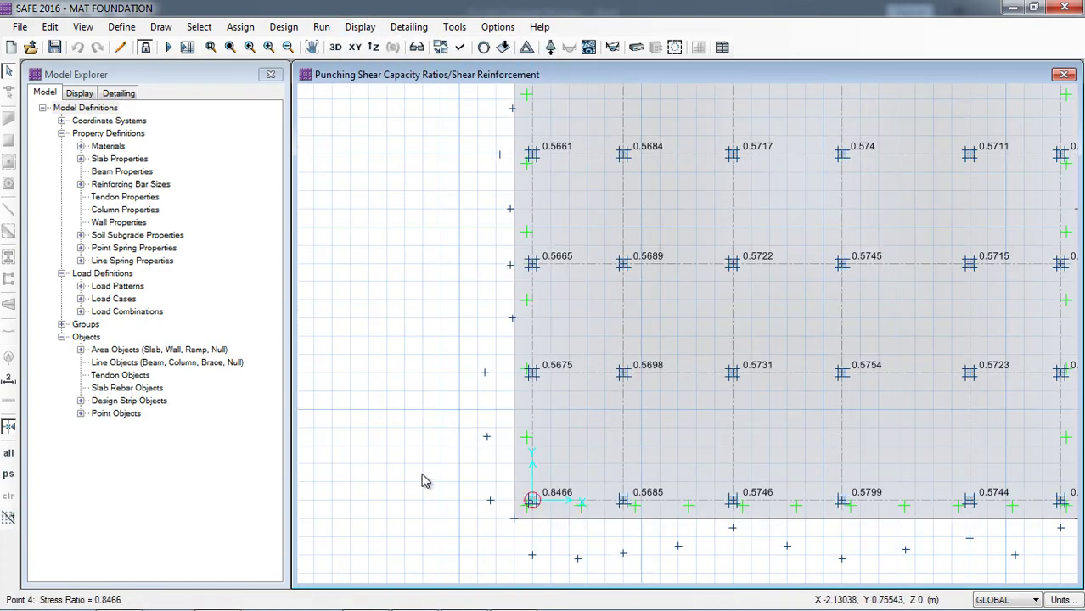
scroll(409, 478, "down", 1)
scroll(409, 478, "down", 1)
scroll(724, 356, "up", 2)
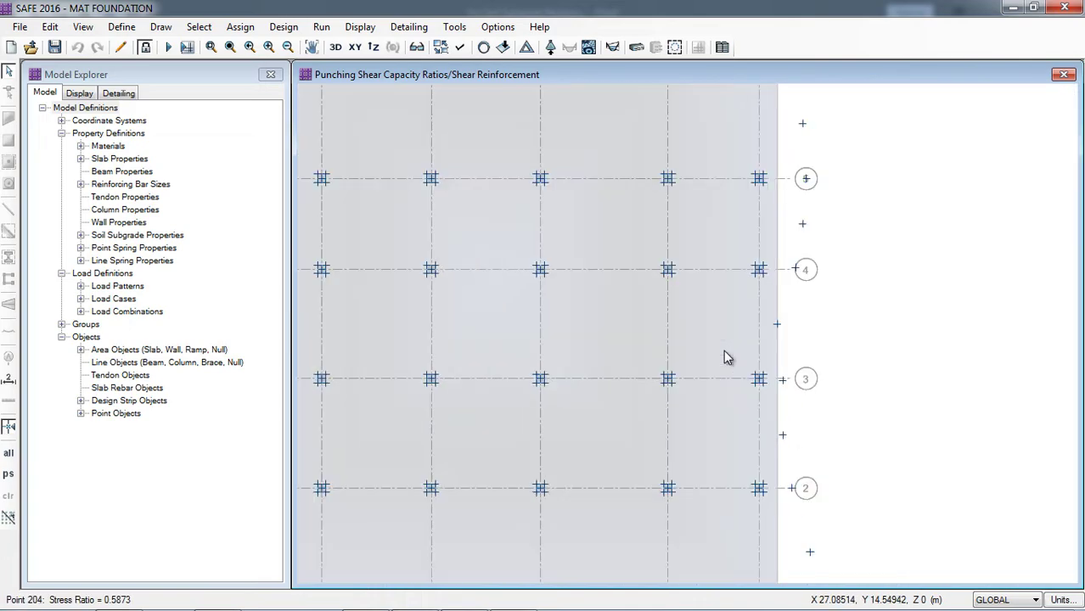
scroll(751, 255, "down", 2)
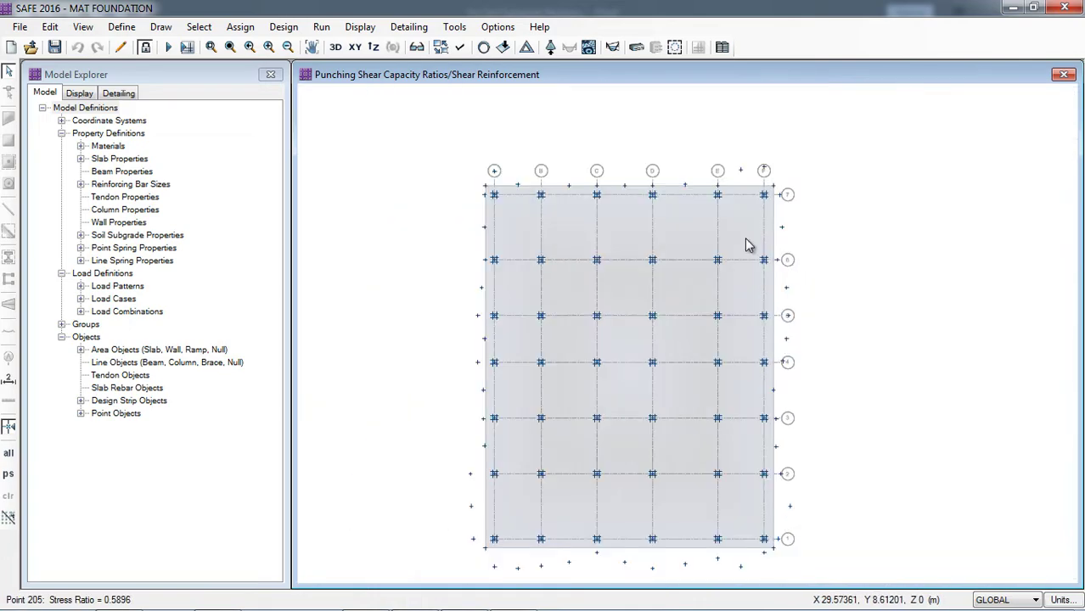
Step: Examine the punching shear ratios along grid 7, and review and close the design details of the corner column at F-7
scroll(759, 187, "up", 2)
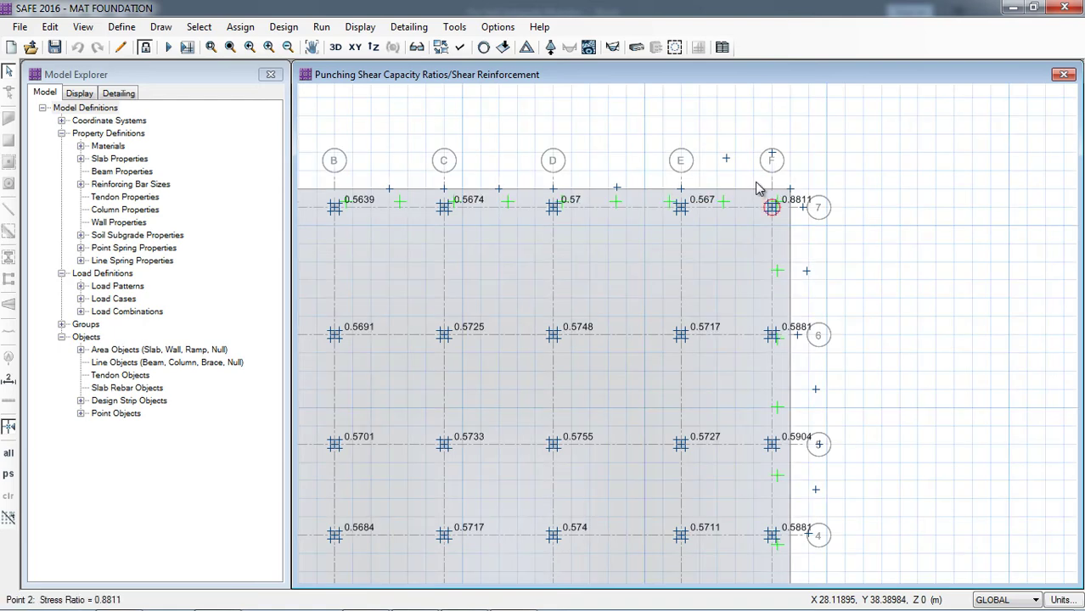
scroll(951, 244, "down", 2)
scroll(462, 219, "up", 2)
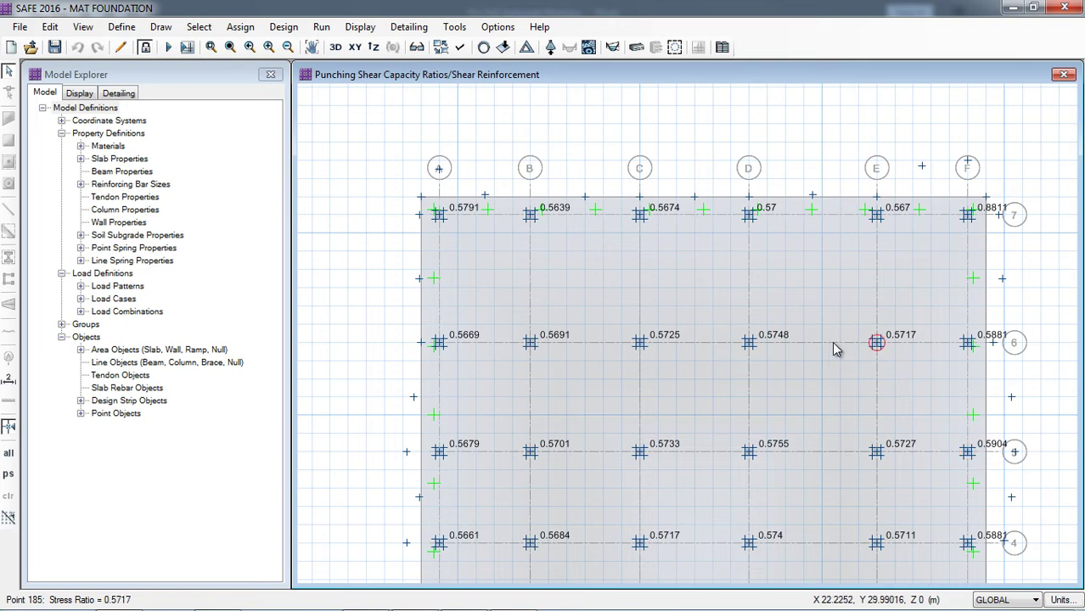
right_click(969, 219)
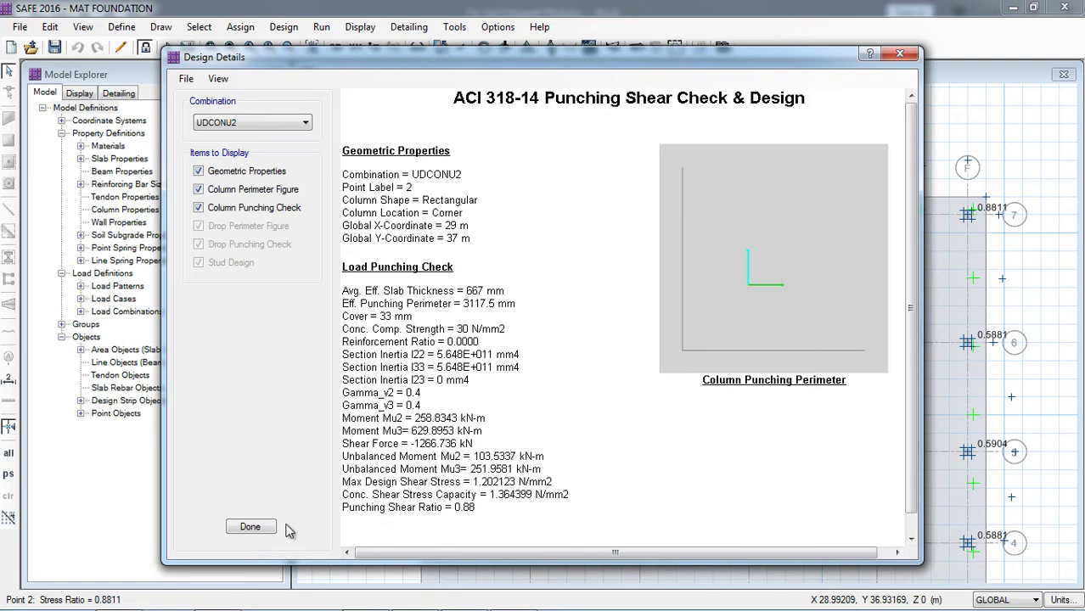
left_click(249, 528)
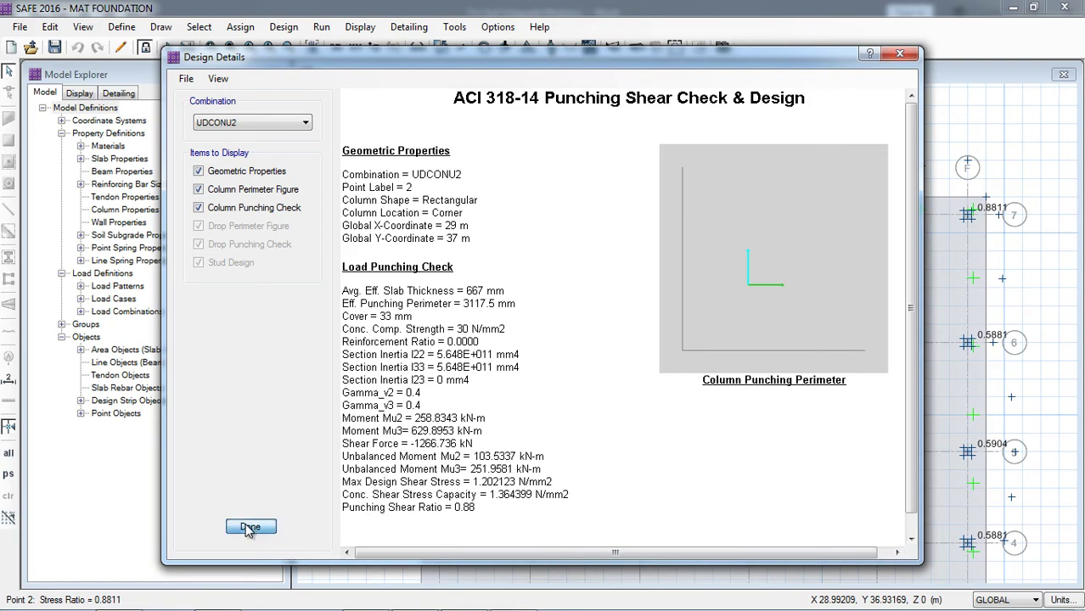
Step: Display the Layer A strip moment diagram for load combination UDCONN2 and move the settings dialog clear of the mat
left_click(360, 27)
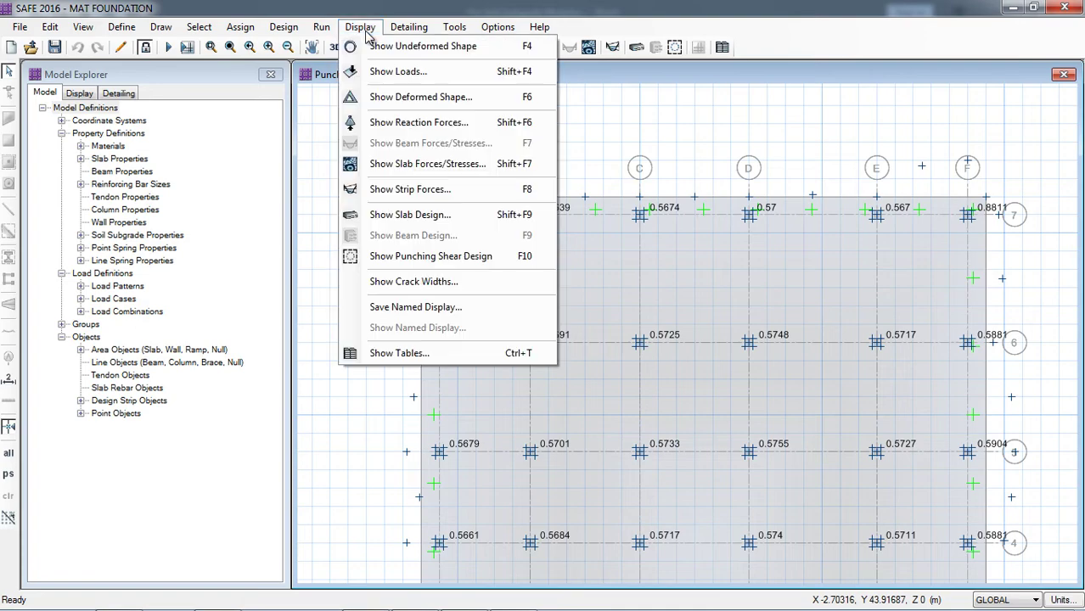
left_click(399, 191)
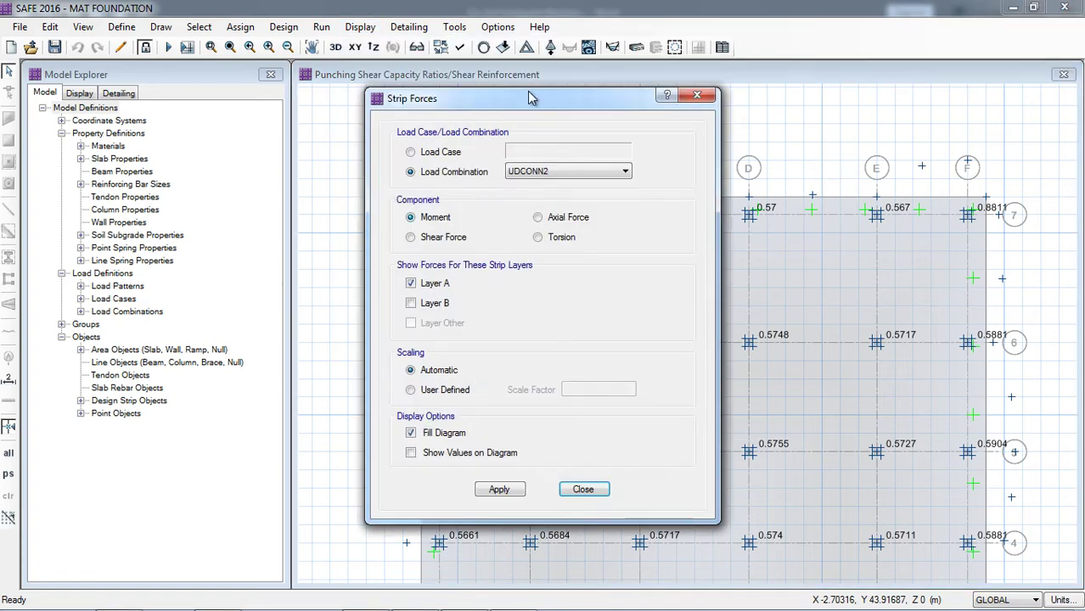
left_click_drag(529, 97, 311, 78)
left_click(284, 469)
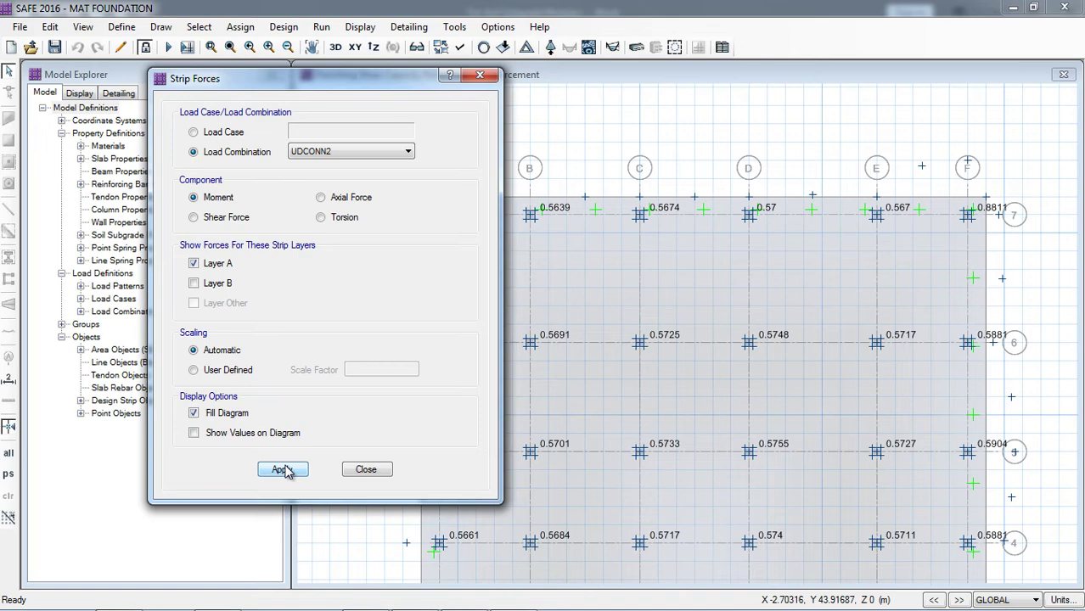
left_click_drag(353, 85, 186, 80)
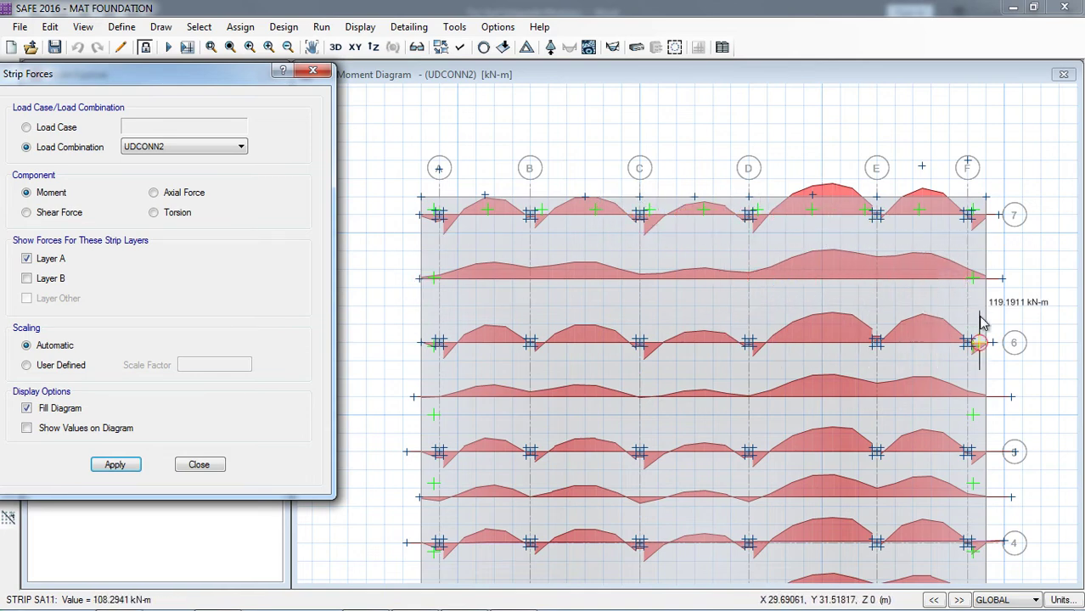
Step: Switch the strip moment diagram from Layer A to Layer B
left_click(50, 262)
left_click(48, 278)
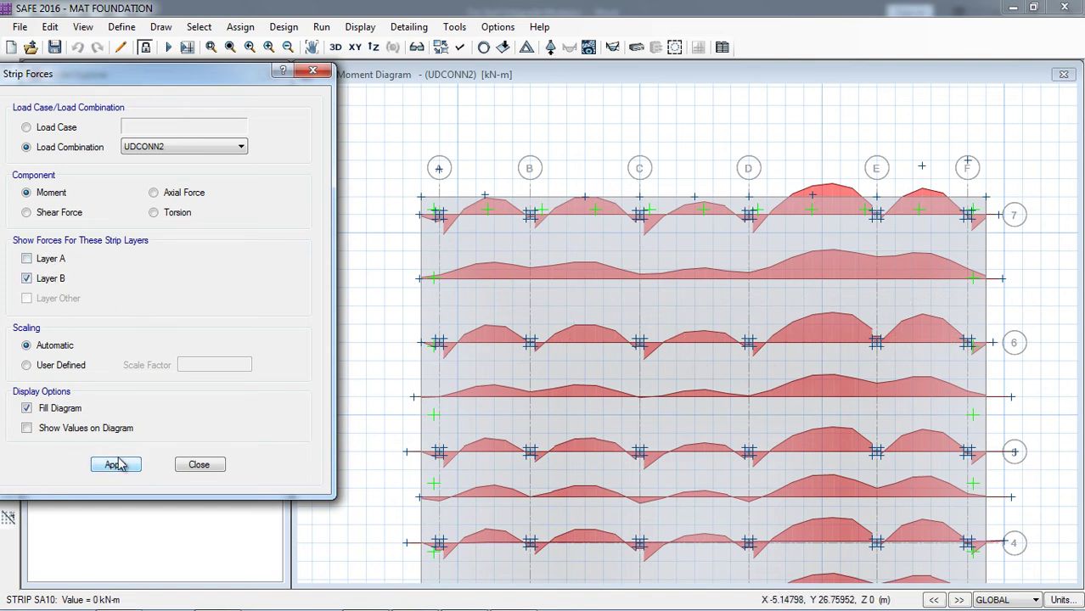
left_click(116, 465)
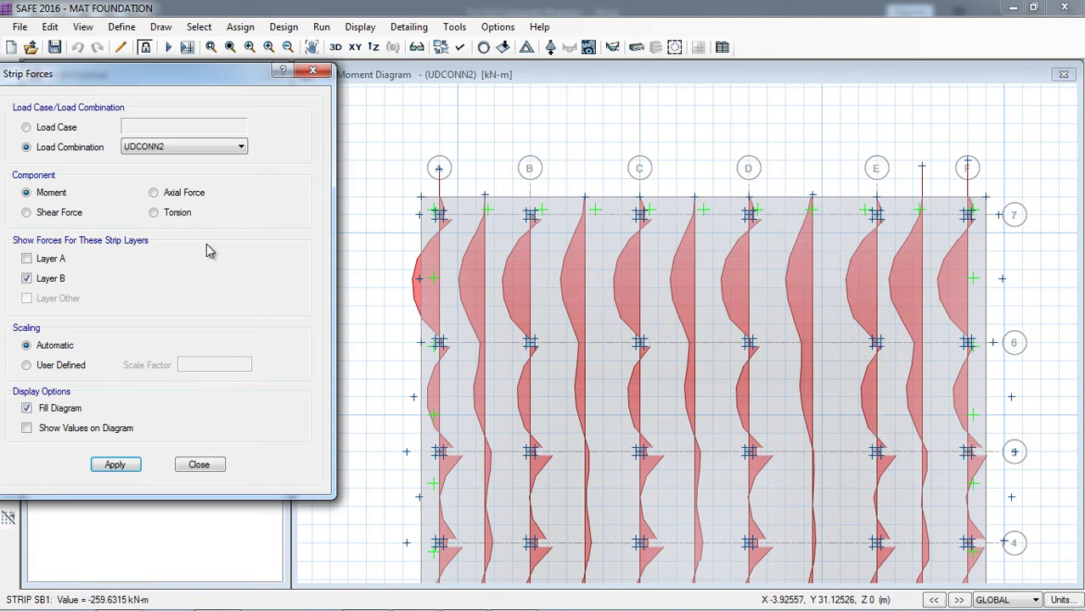
Step: Display the shear force diagram for the Layer B strips and close the strip forces settings
left_click(56, 212)
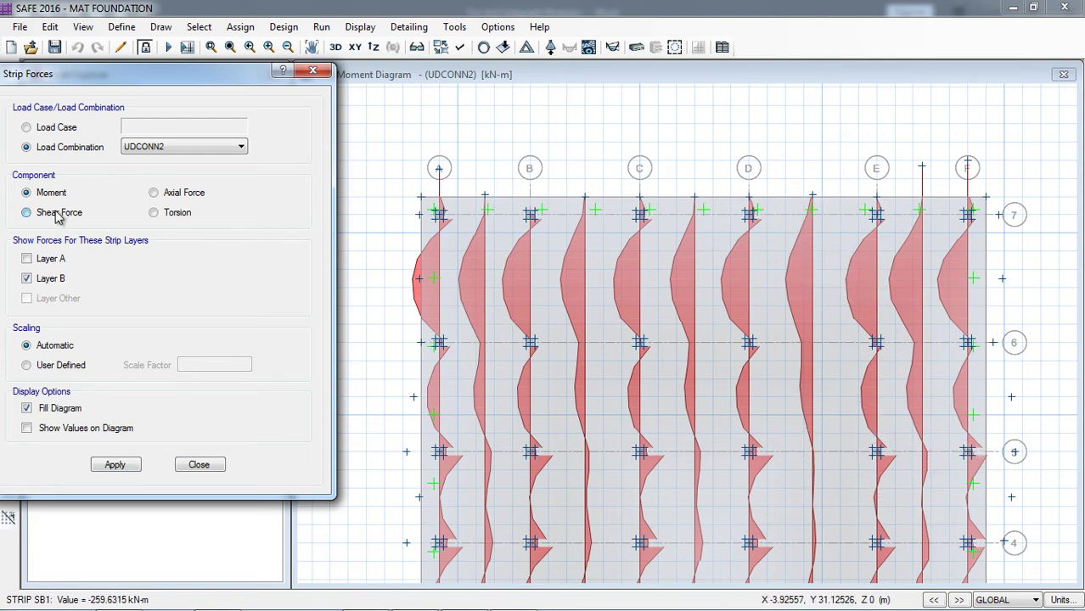
left_click(115, 466)
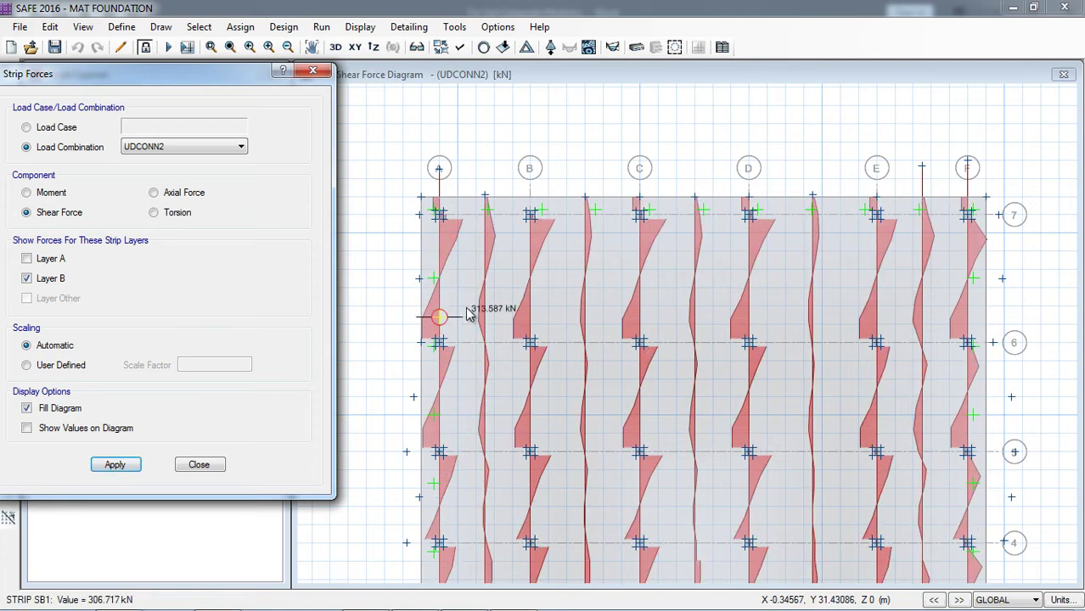
left_click(199, 466)
Step: Open the slab design display settings, look at the Finite Element Based options, and return the design basis to Strip Based
left_click(360, 26)
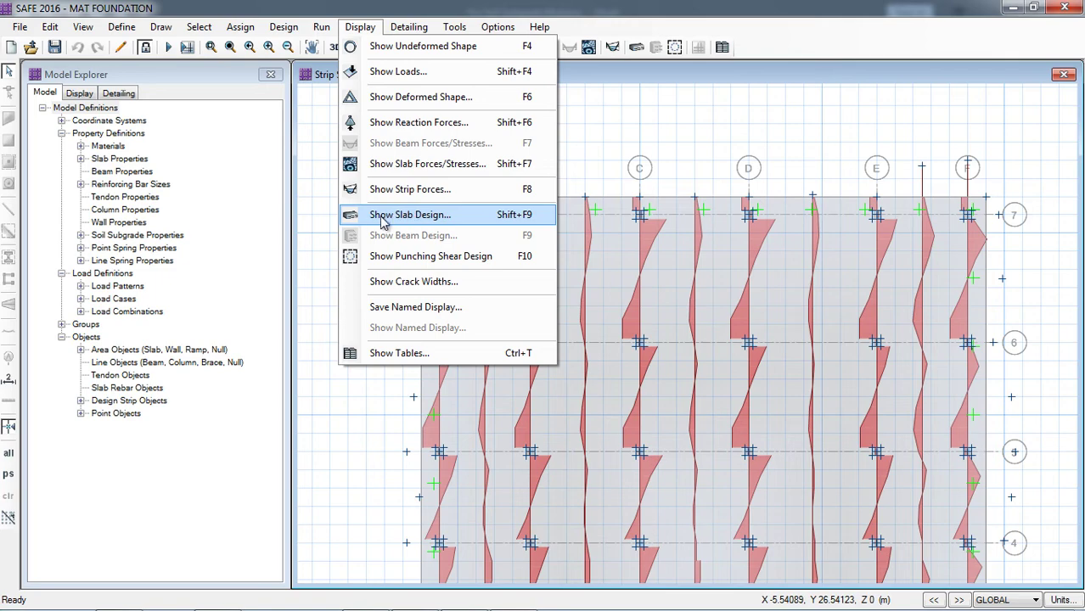
left_click(441, 218)
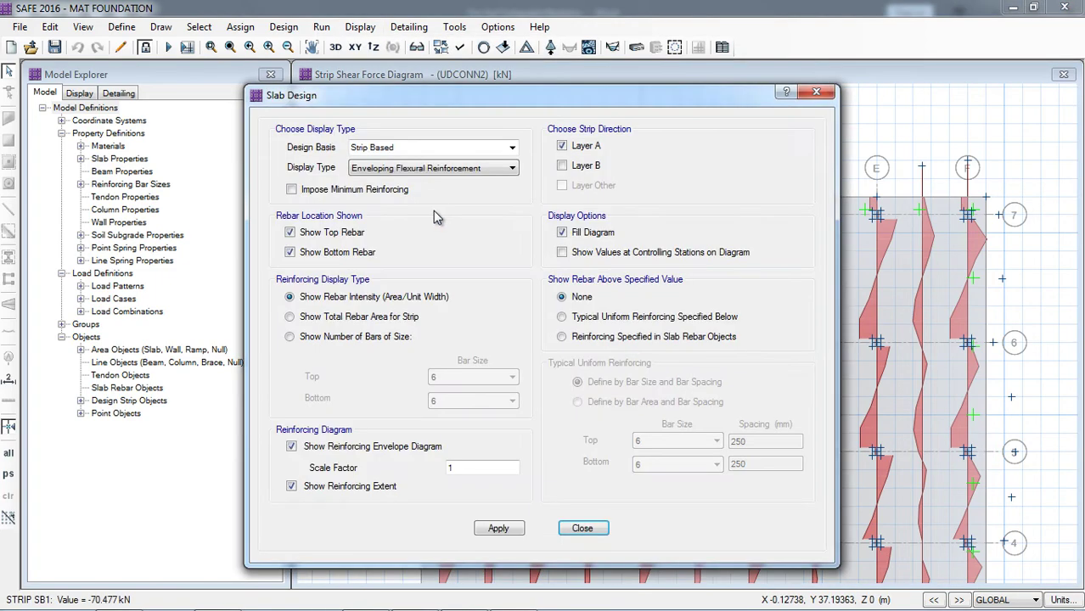
left_click(512, 148)
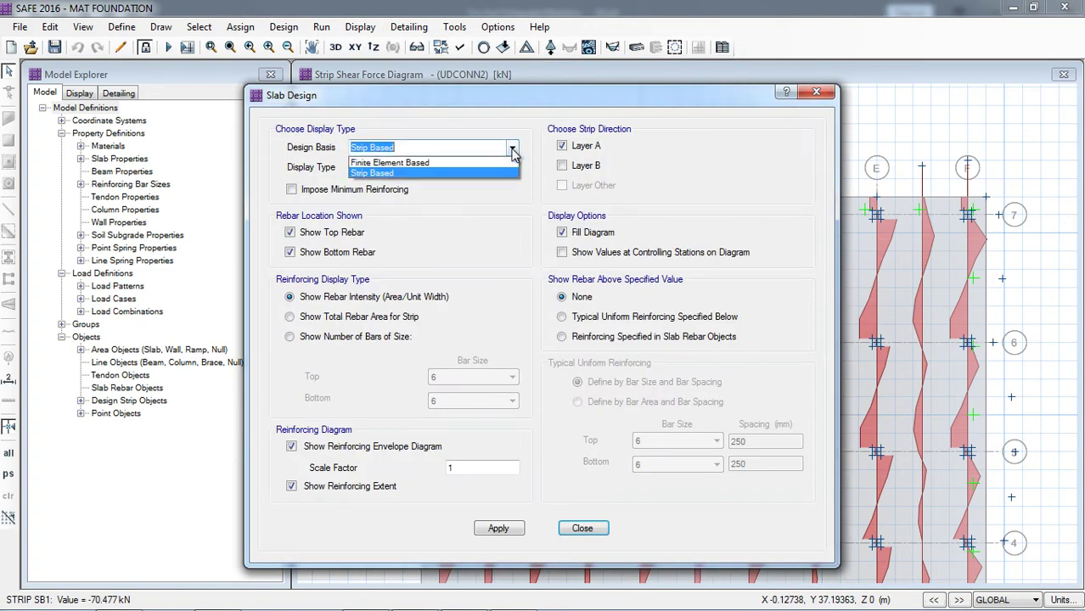
left_click(463, 159)
left_click(512, 148)
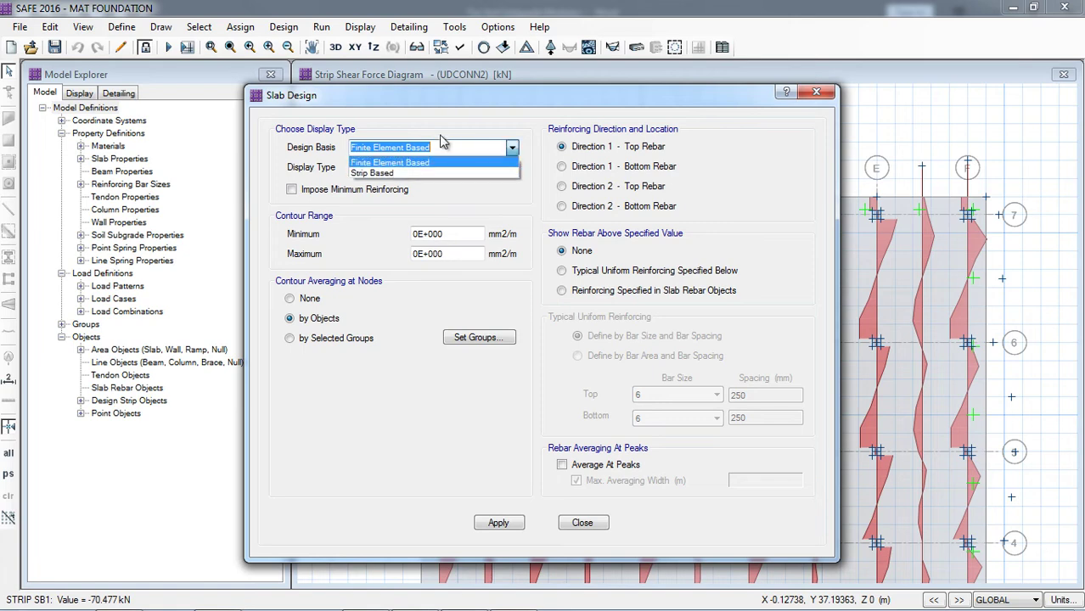
left_click(402, 174)
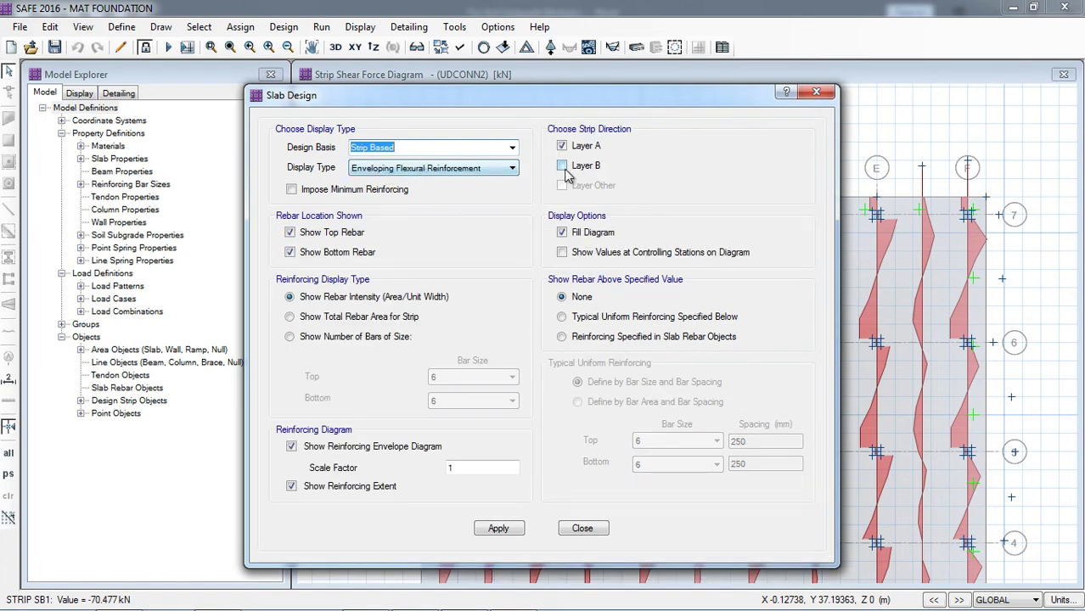
Step: Display the strip-based enveloping flexural reinforcement for both Layer A and Layer B, with the settings dialog moved off the mat
left_click(563, 167)
left_click_drag(615, 104, 275, 42)
left_click(158, 472)
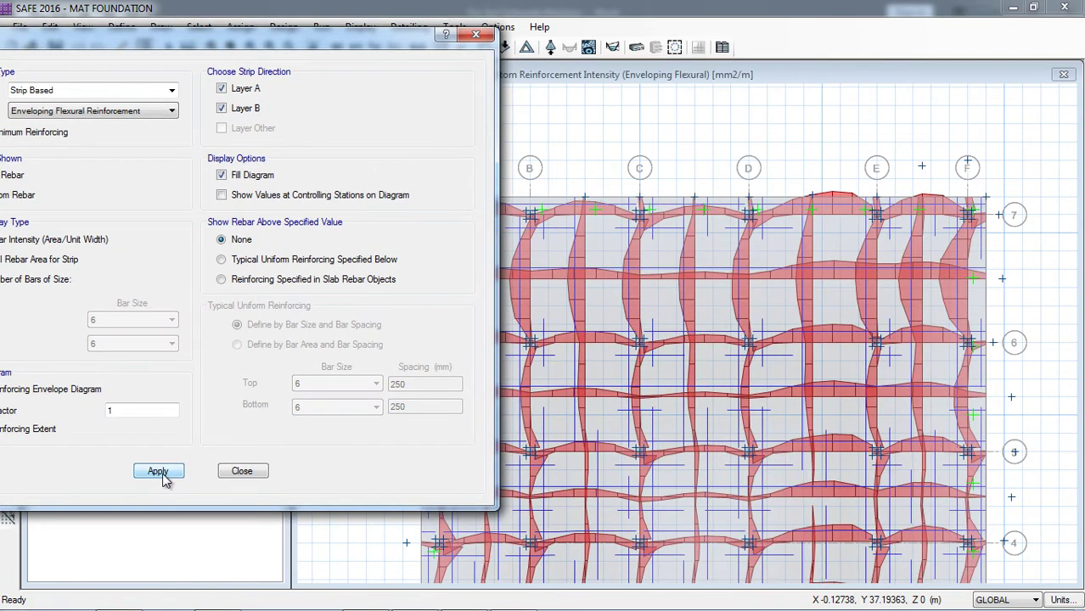
Step: Examine the strip reinforcement intensity of Layer A alone and of Layer B alone
left_click(223, 108)
left_click(165, 469)
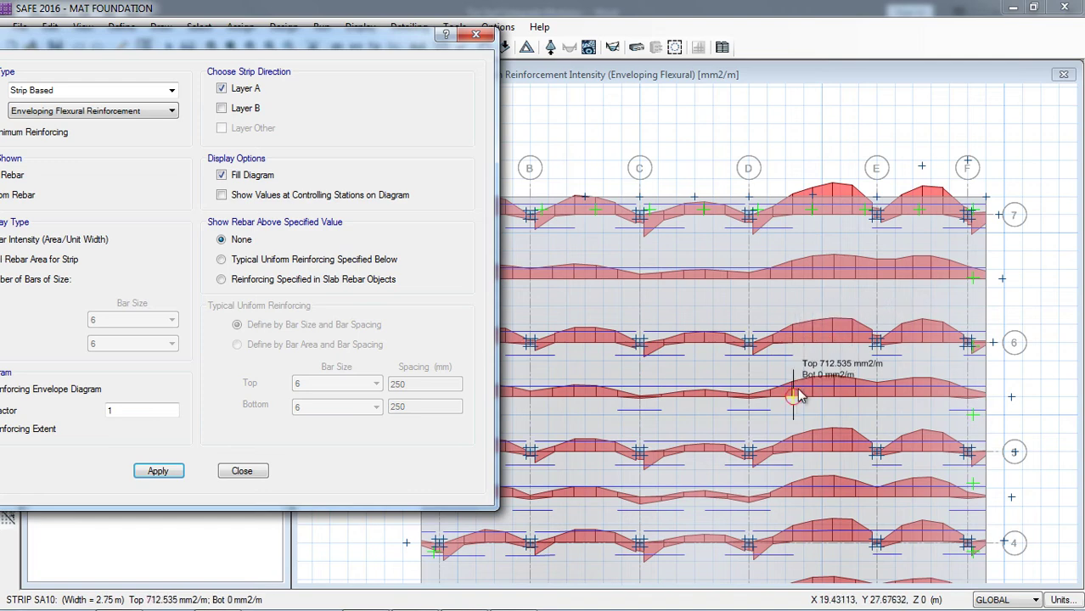
left_click(222, 108)
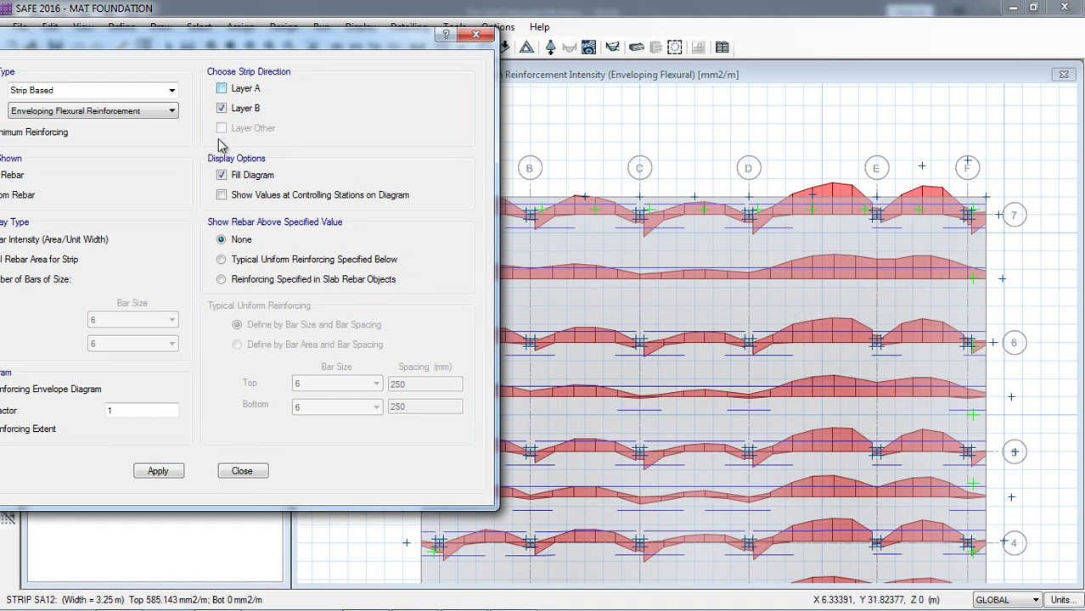
left_click(164, 481)
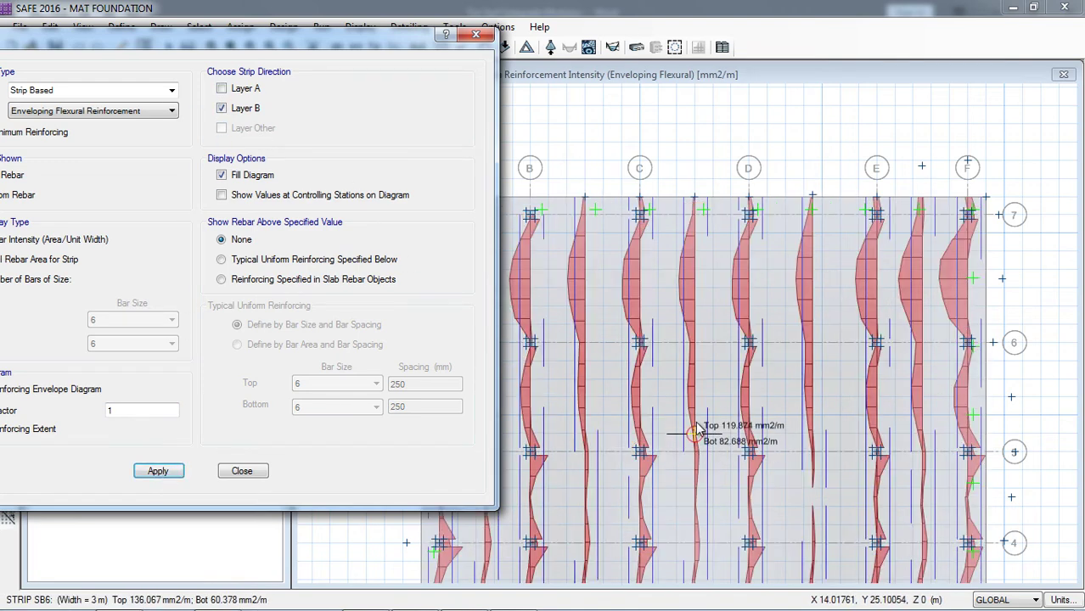
Step: Impose minimum reinforcing on the displayed Layer B strip reinforcement, with the settings dialog moved to expose its options
left_click_drag(204, 38, 274, 47)
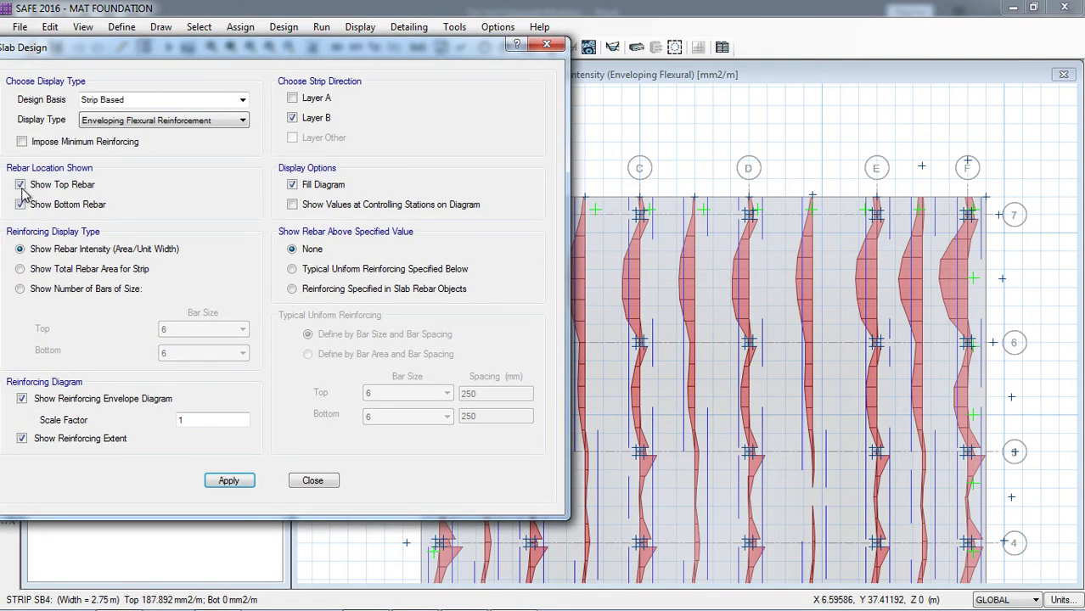
left_click(22, 142)
left_click(228, 482)
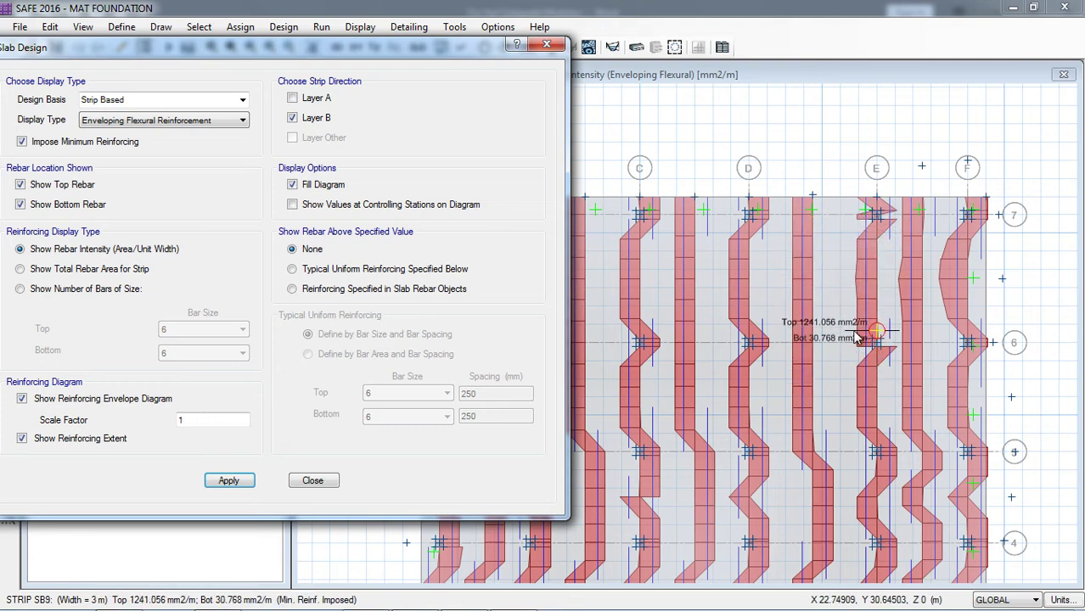
Step: Include Layer A and show only rebar above a typical uniform reinforcing of bar size 16, top and bottom
left_click(292, 98)
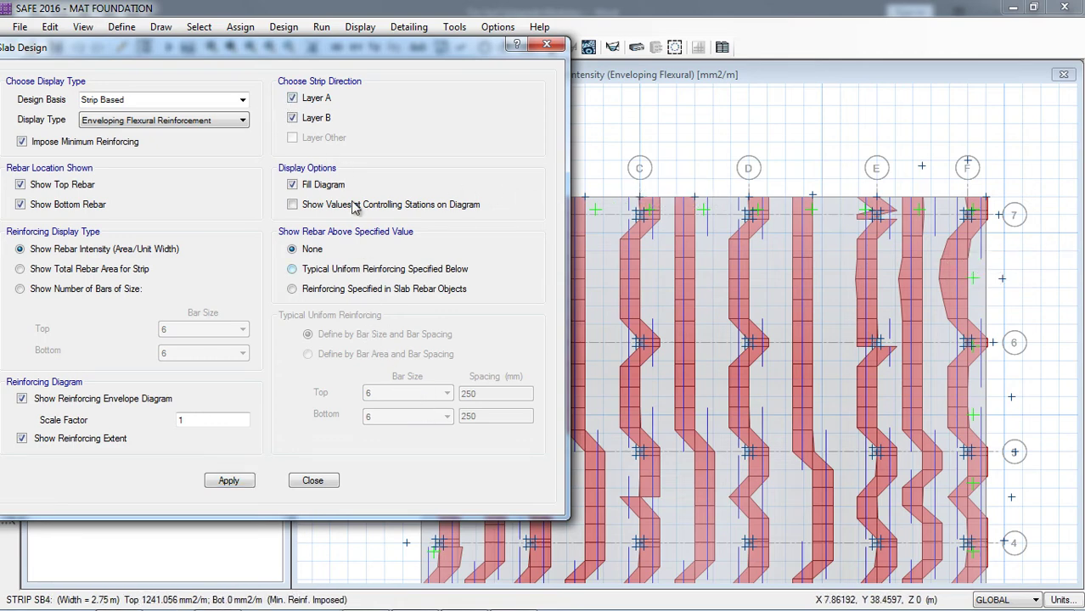
left_click(321, 270)
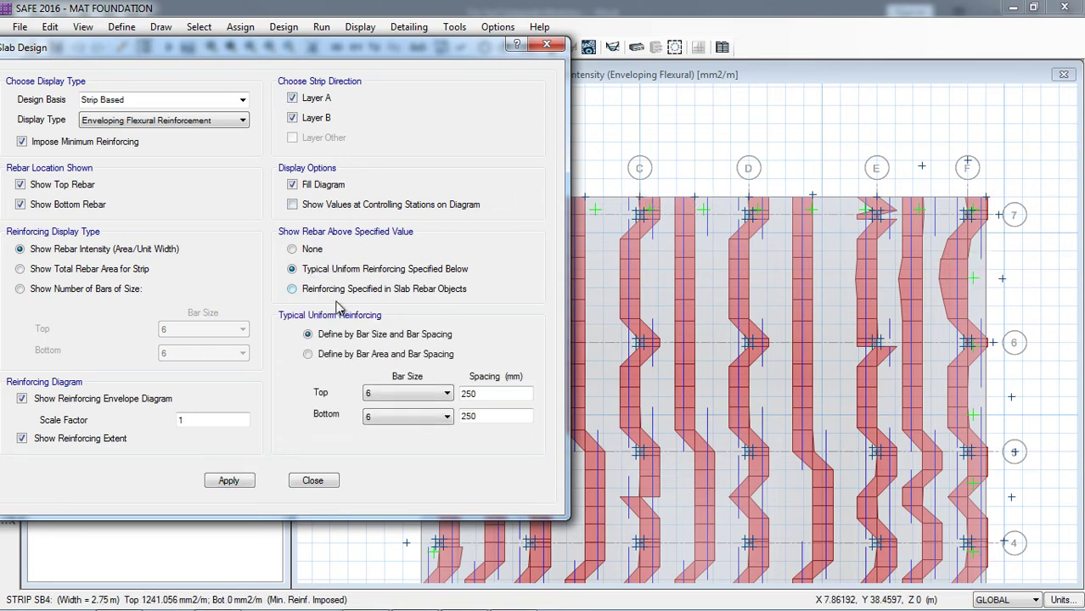
left_click(409, 394)
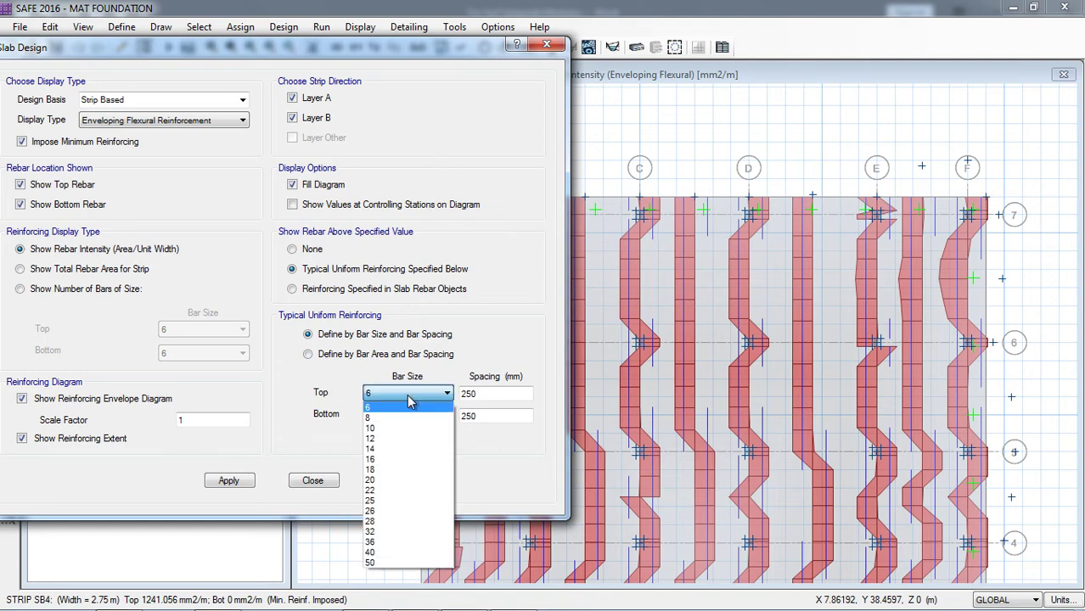
left_click(391, 470)
left_click(409, 417)
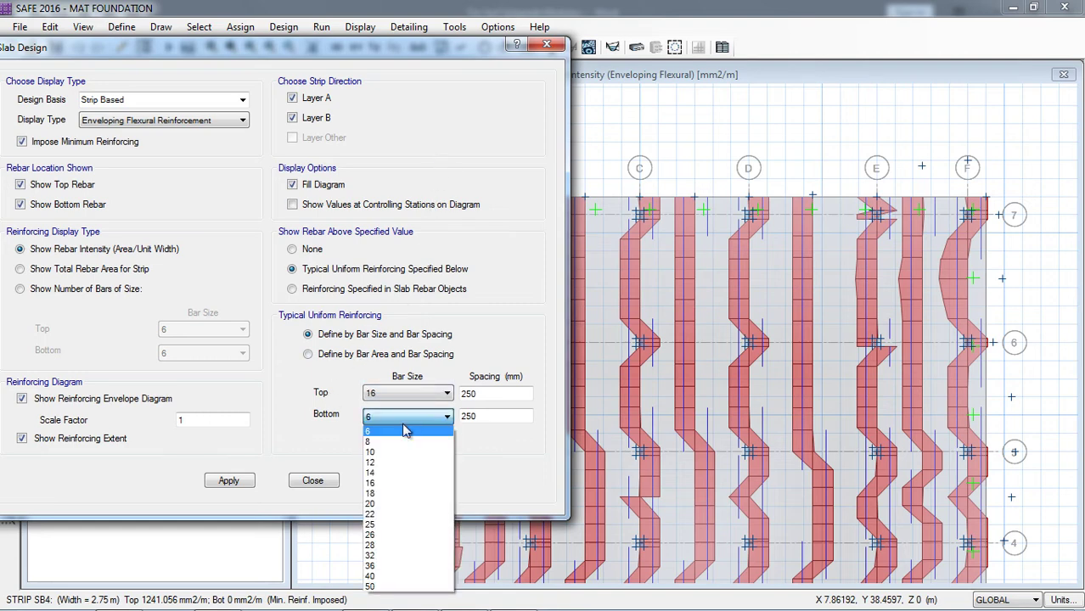
left_click(386, 491)
left_click(242, 481)
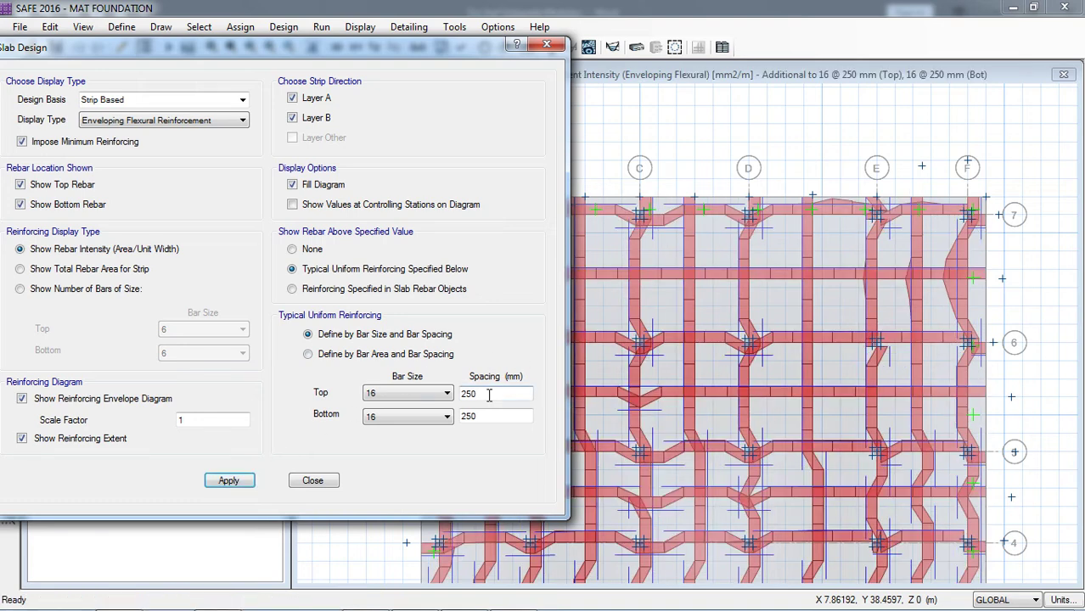
Step: Set the typical uniform bar spacing to 200 mm for both top and bottom, using bar size 16, and update the diagram
left_click_drag(490, 395, 452, 405)
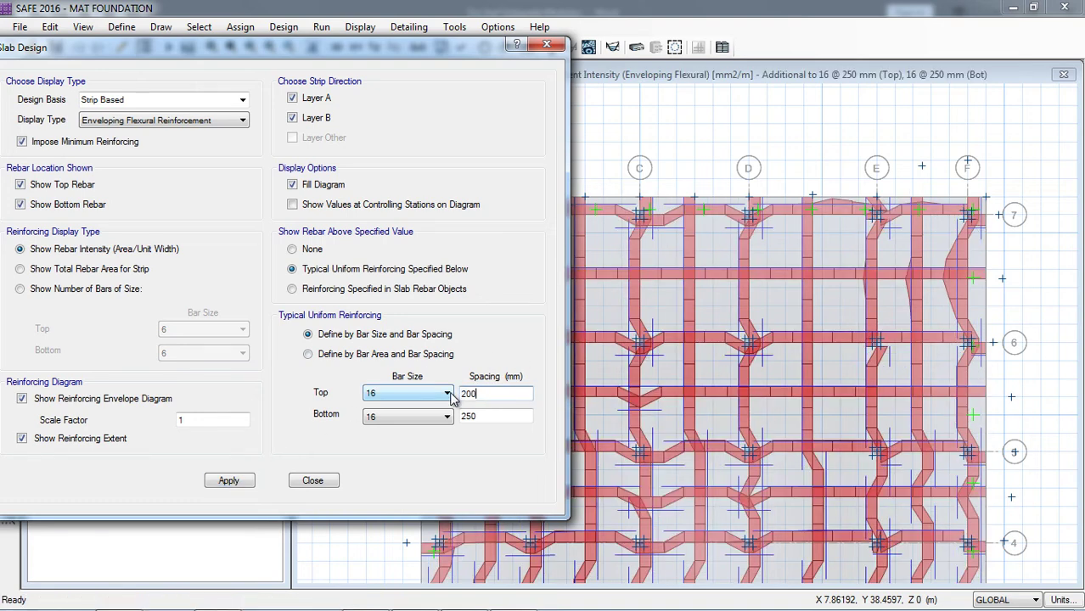
key("Tab")
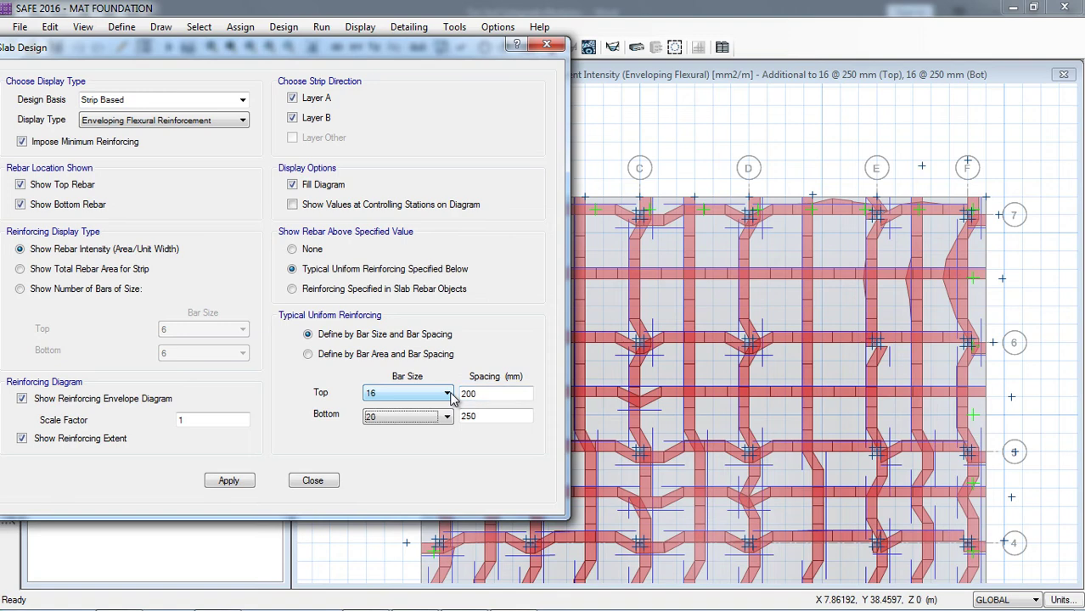
left_click(423, 417)
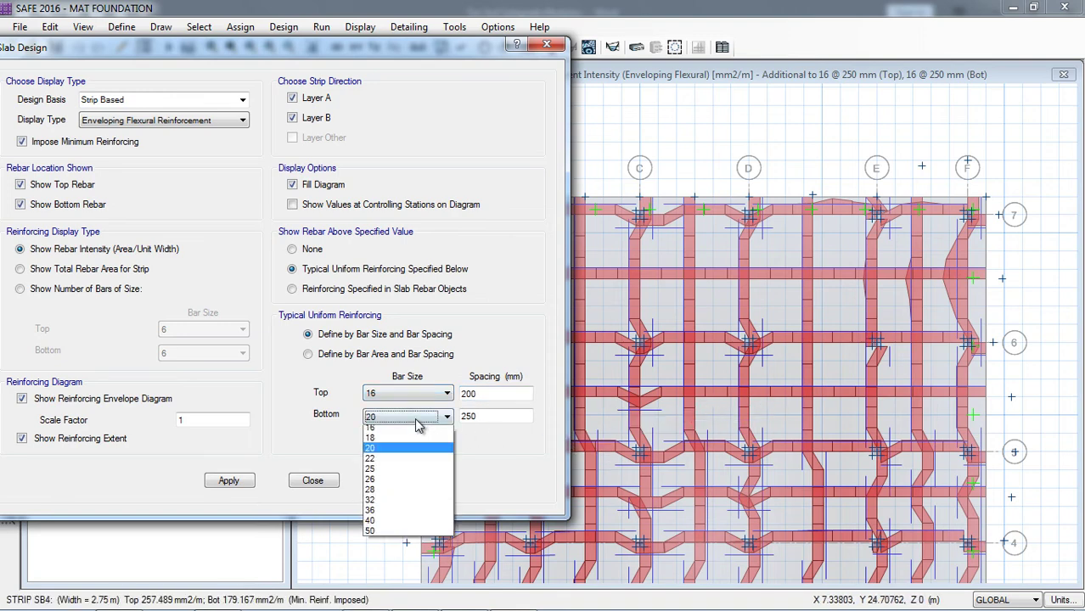
left_click(441, 437)
left_click(466, 416)
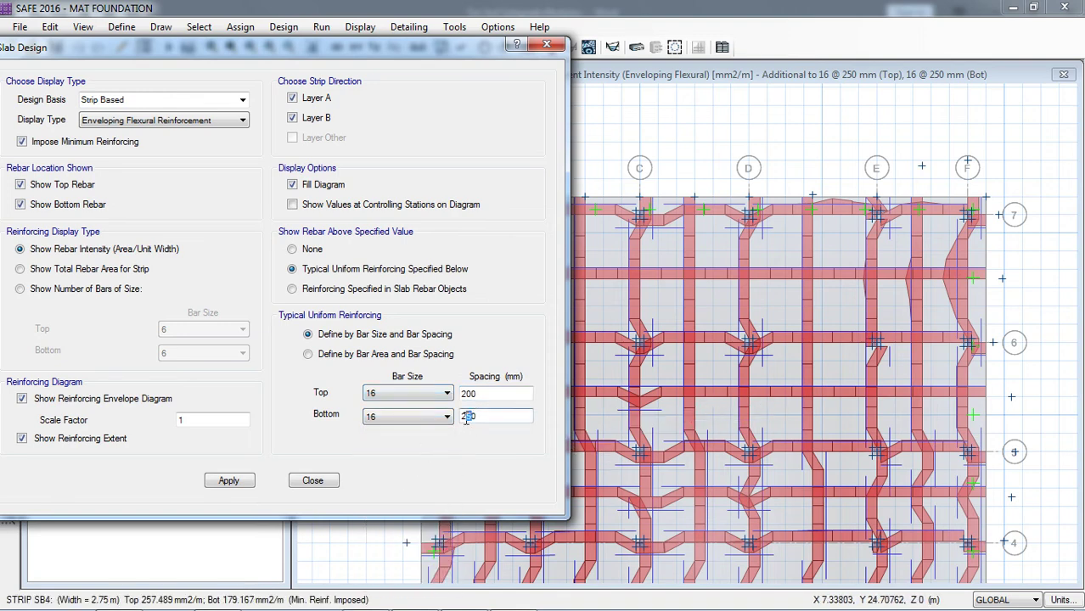
type("200")
left_click(229, 480)
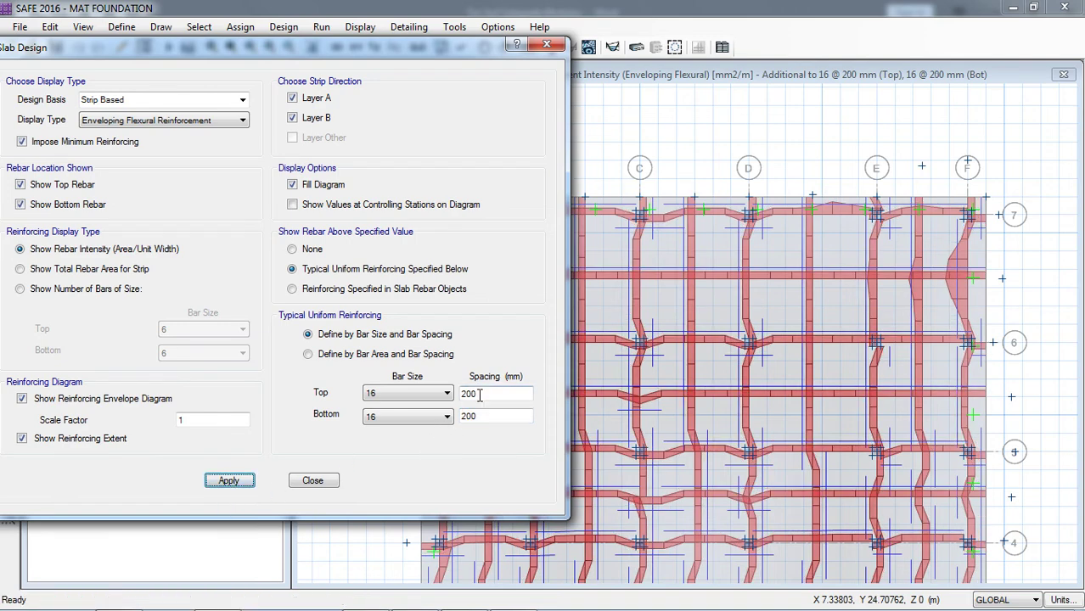
Step: Set the typical uniform spacing to 120 mm top and bottom, show the additional rebar over the whole mat, and close the slab design settings
left_click_drag(480, 395, 416, 429)
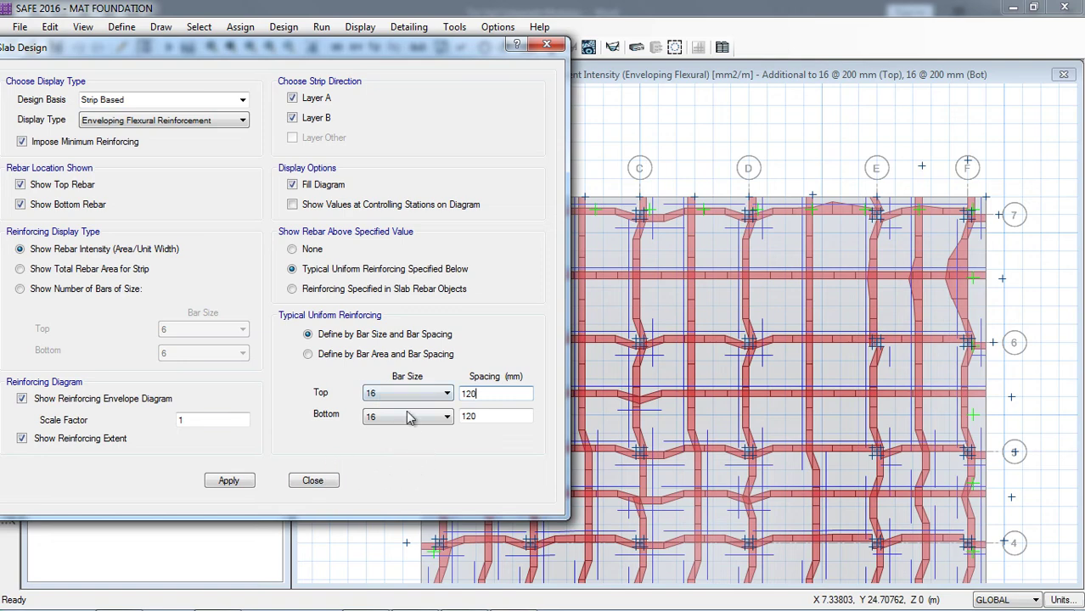
left_click(245, 483)
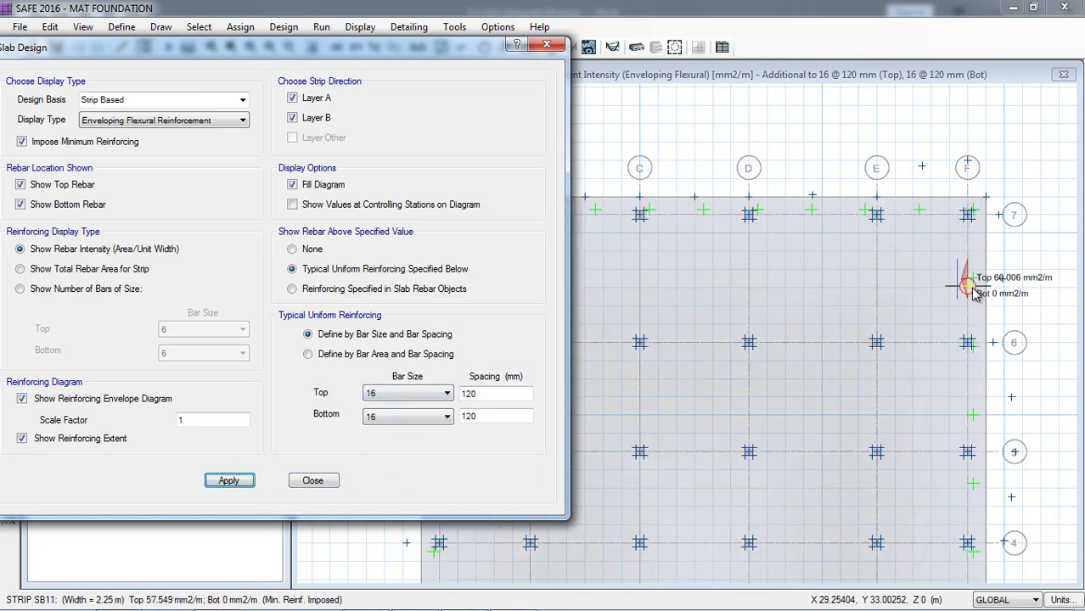
scroll(912, 168, "down", 2)
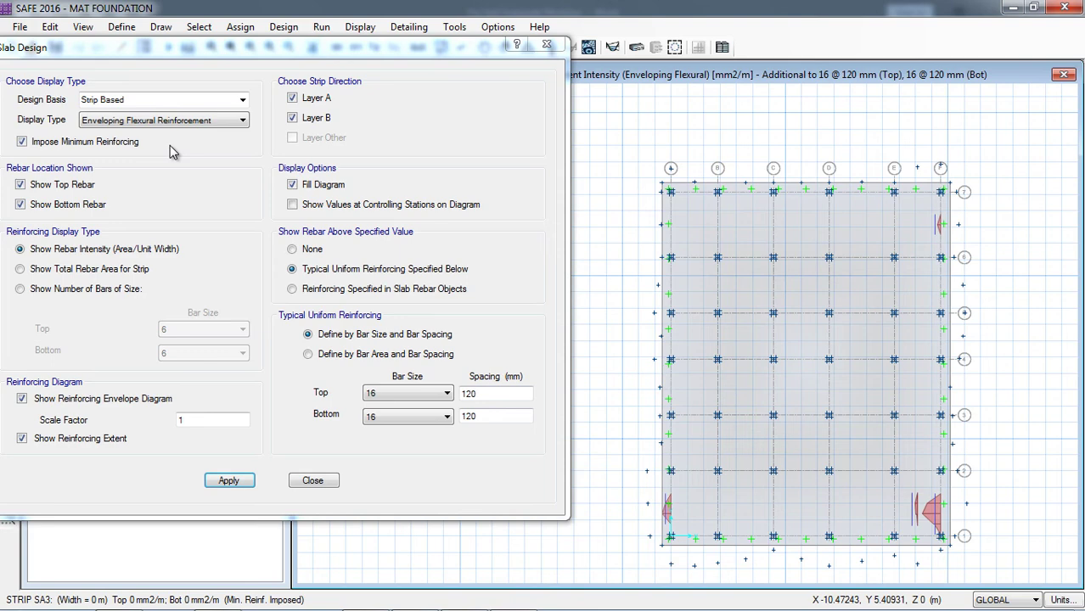
left_click(312, 481)
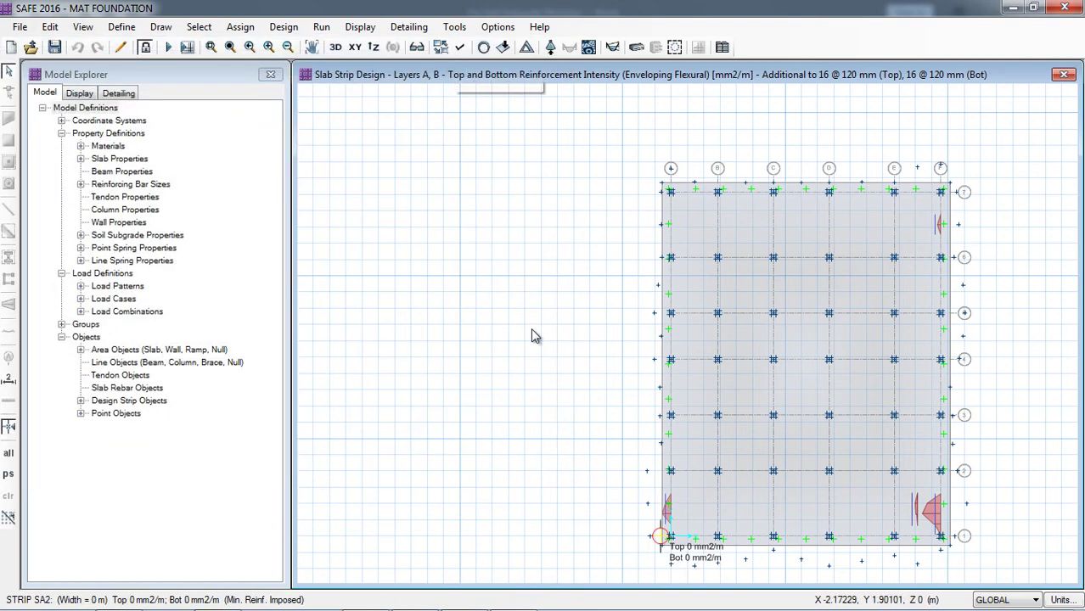
Step: Run the detailing of the mat to generate its drawing views
left_click(414, 26)
key("Escape")
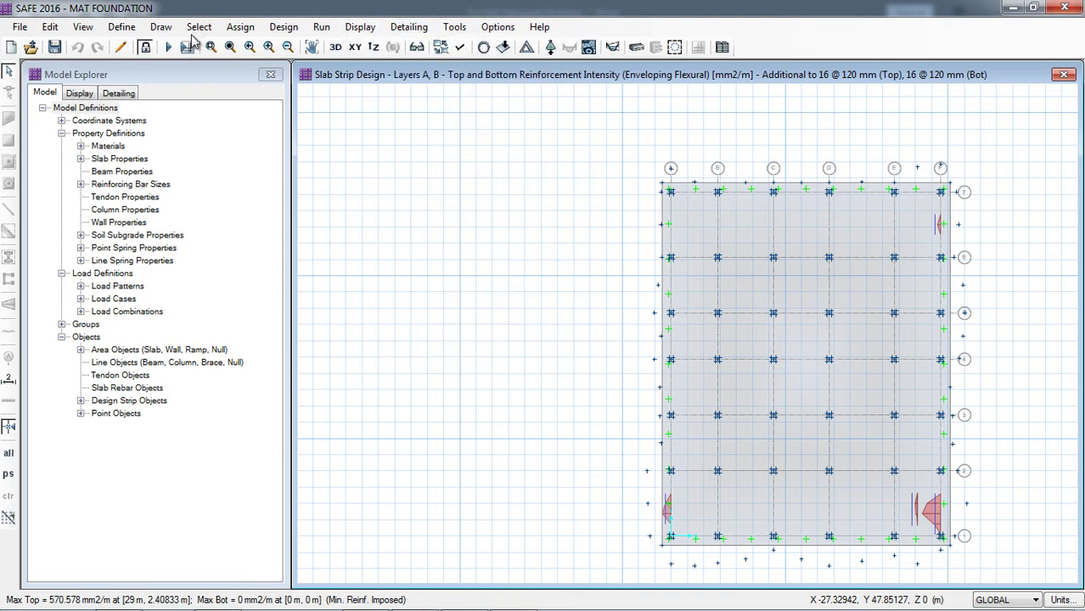
left_click(409, 26)
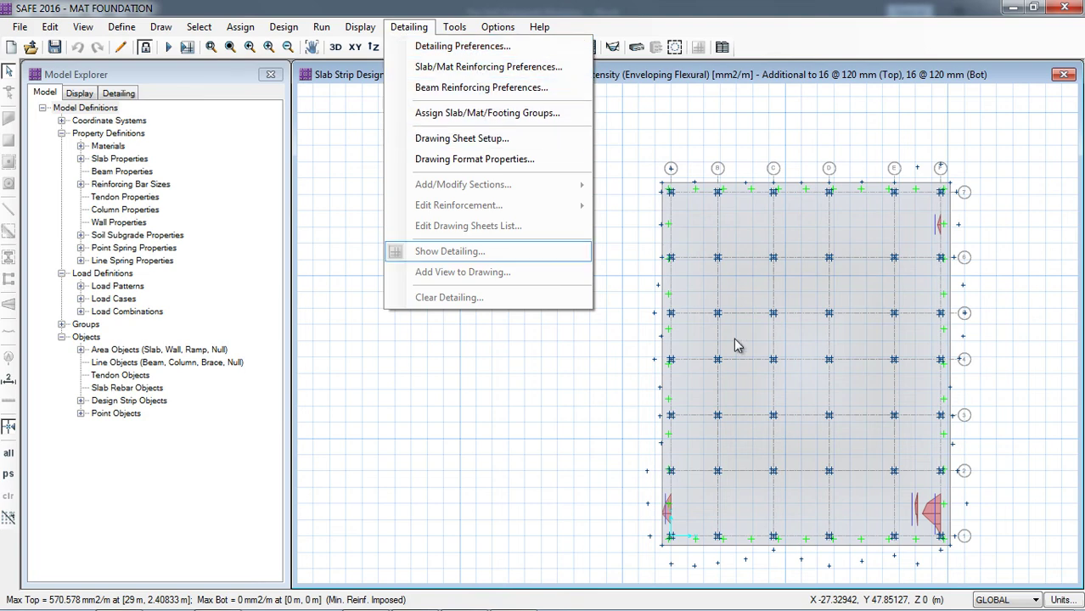
left_click(187, 47)
left_click(497, 401)
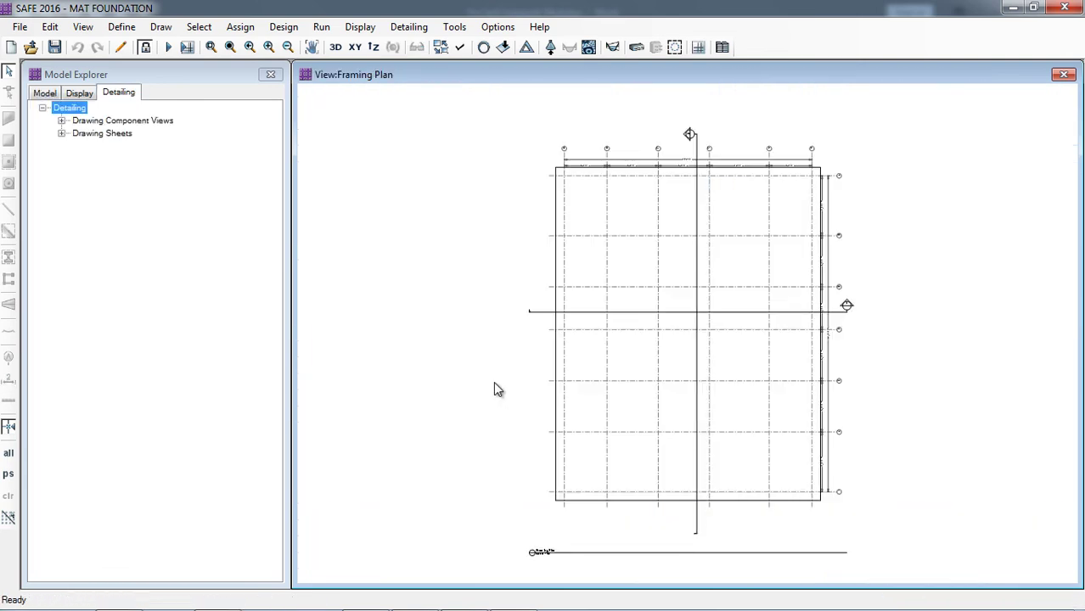
Step: Look through the slab framing plan, rebar table, rebar schedule and bill of quantities among the drawing component views
left_click(62, 121)
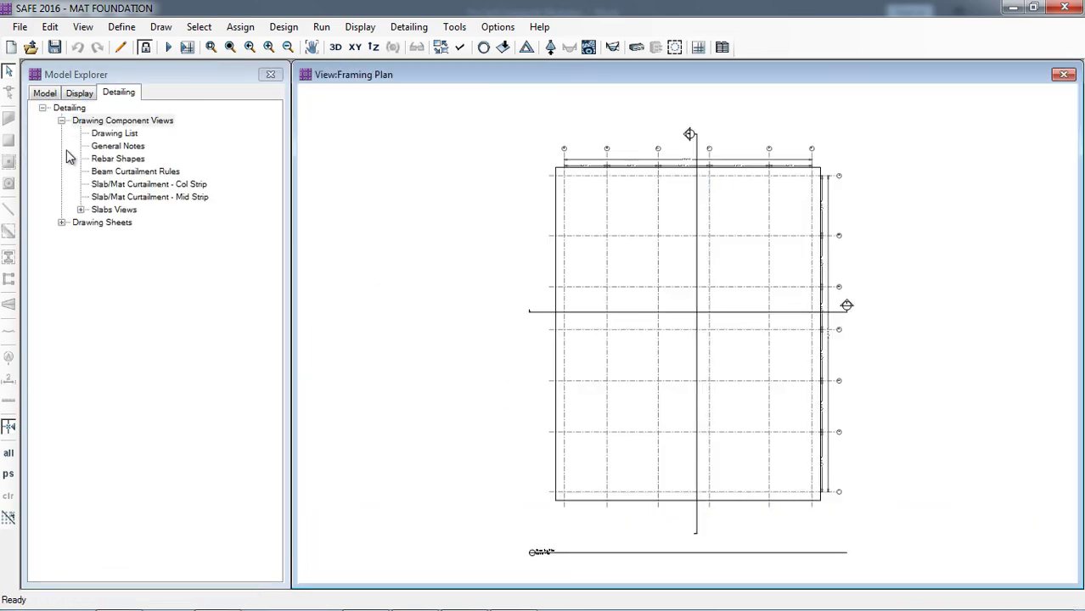
left_click(80, 210)
left_click(121, 223)
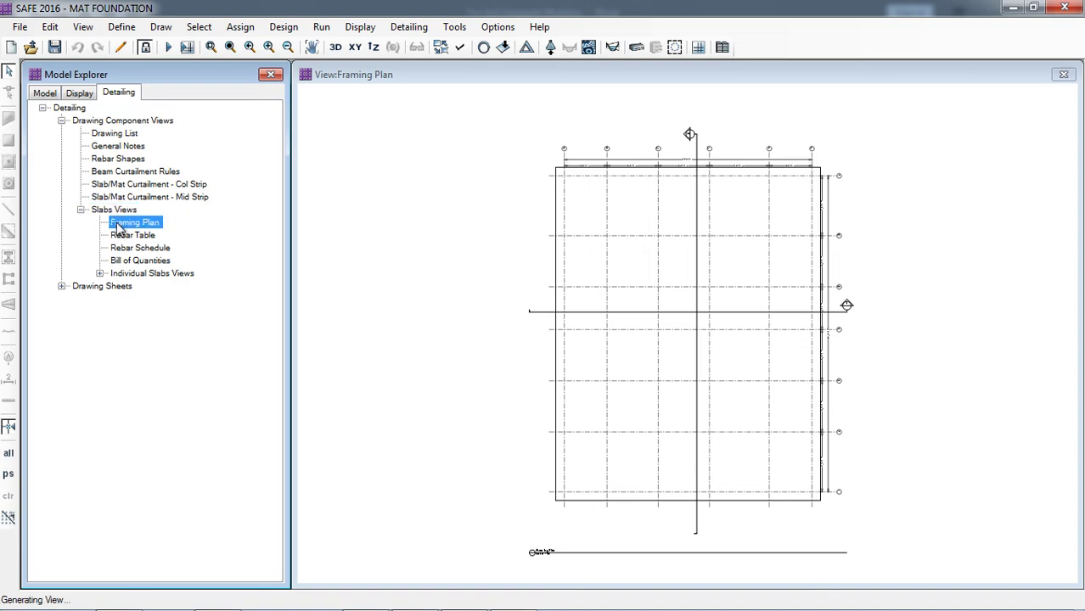
left_click(134, 237)
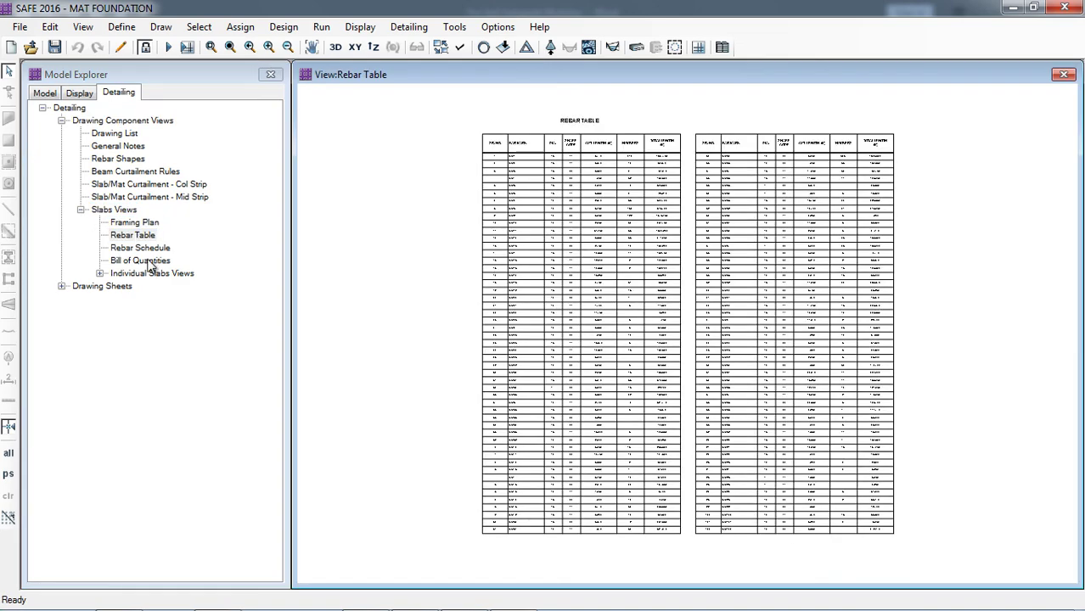
left_click(136, 249)
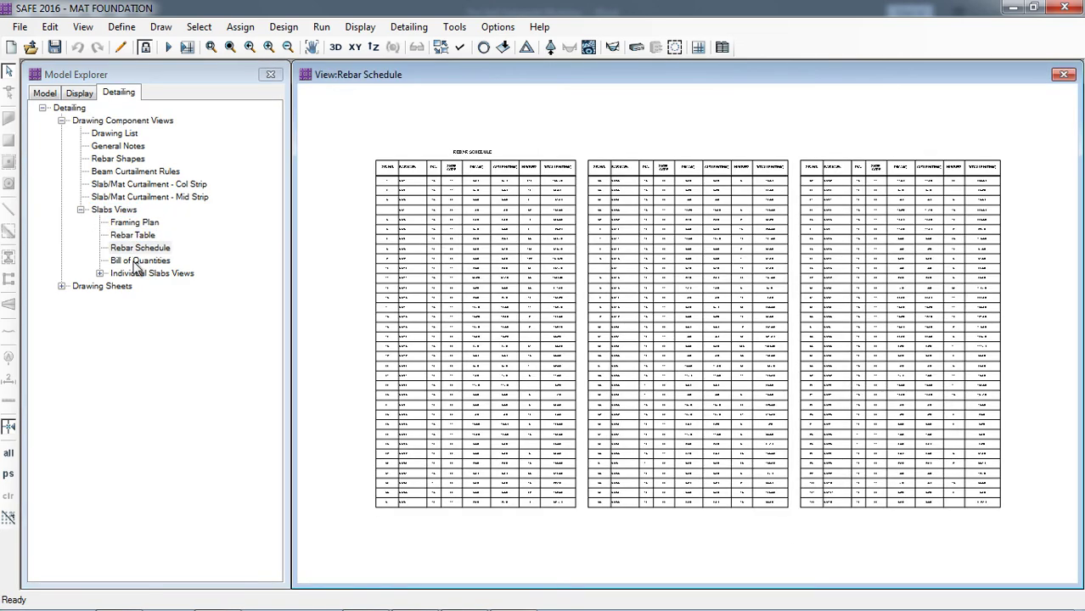
left_click(136, 263)
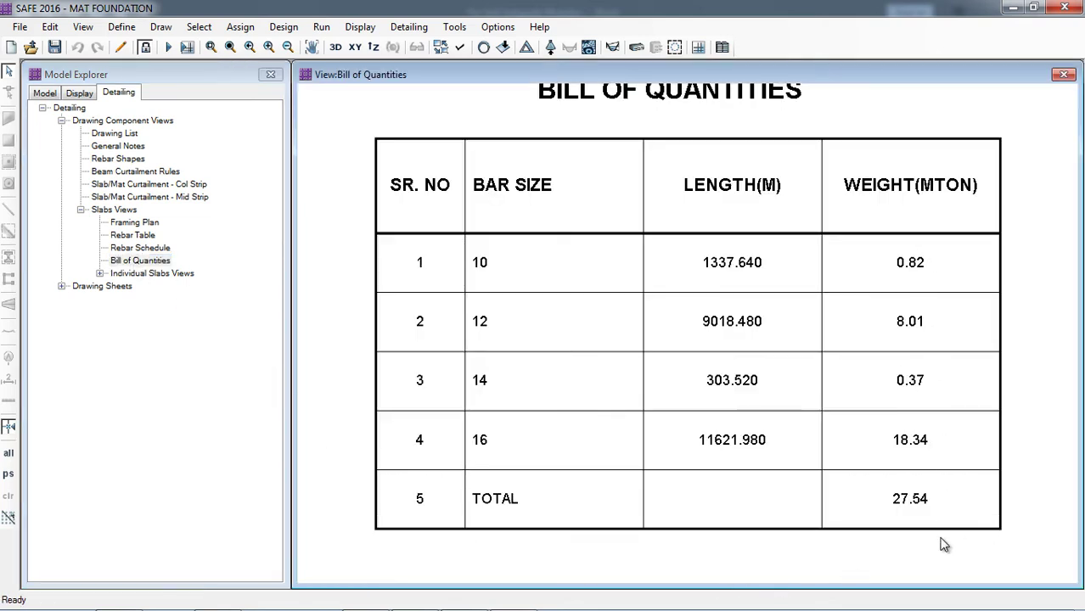
Step: View the rebar plan and top rebar plan of Mat1, and examine the bar callouts on its bottom rebar plan
left_click(99, 273)
left_click(118, 286)
double_click(166, 299)
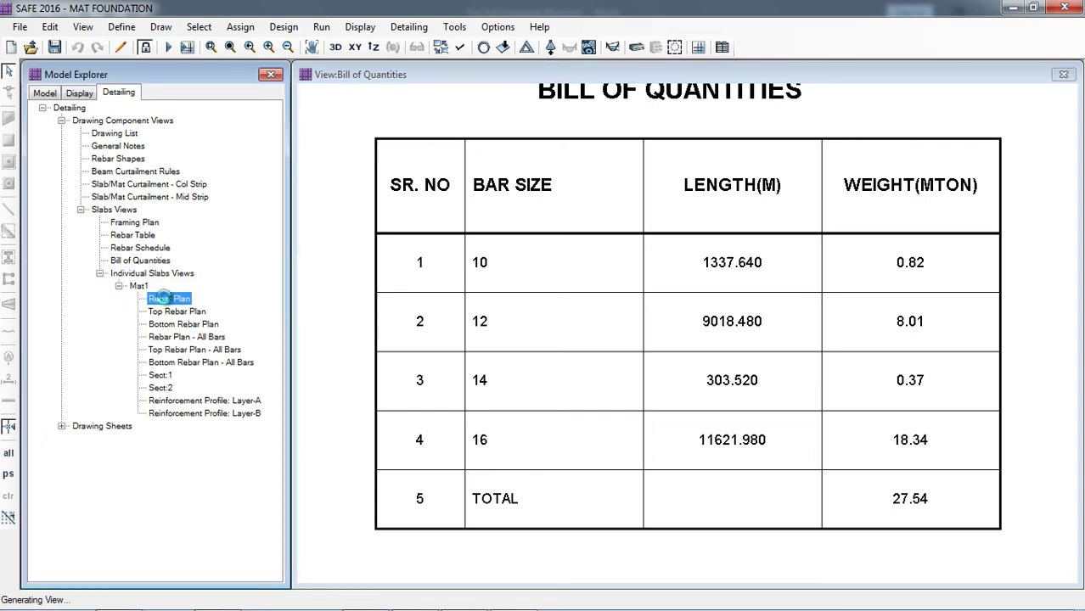
double_click(184, 312)
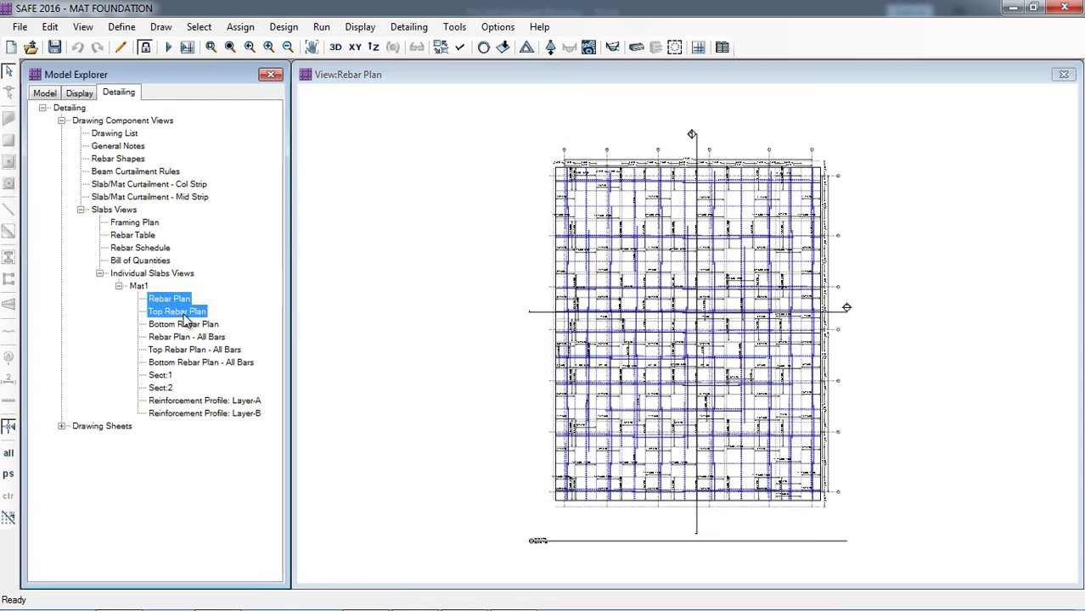
double_click(187, 327)
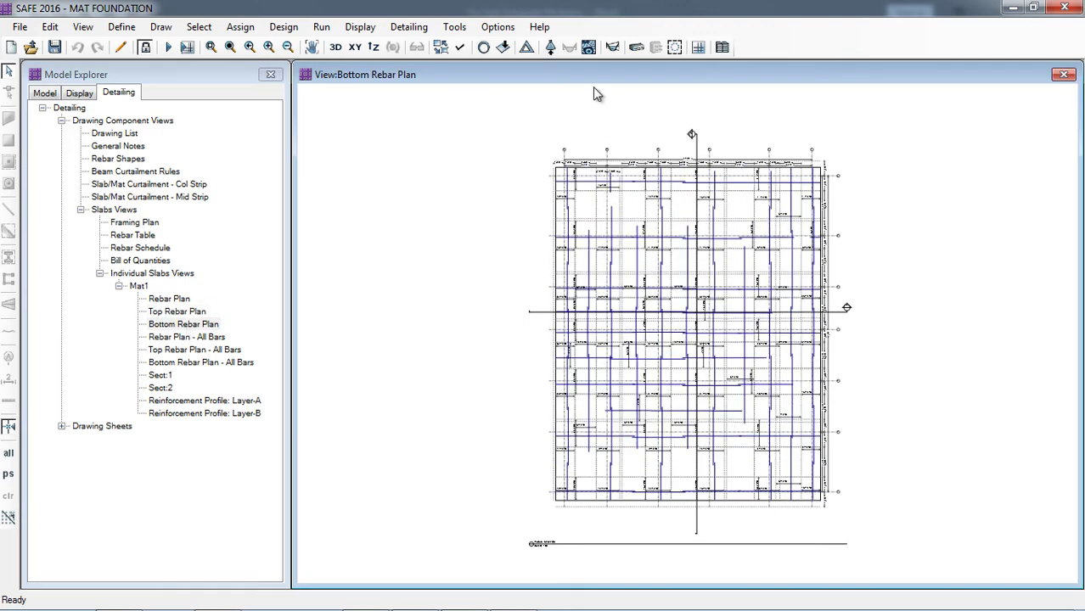
scroll(582, 160, "up", 5)
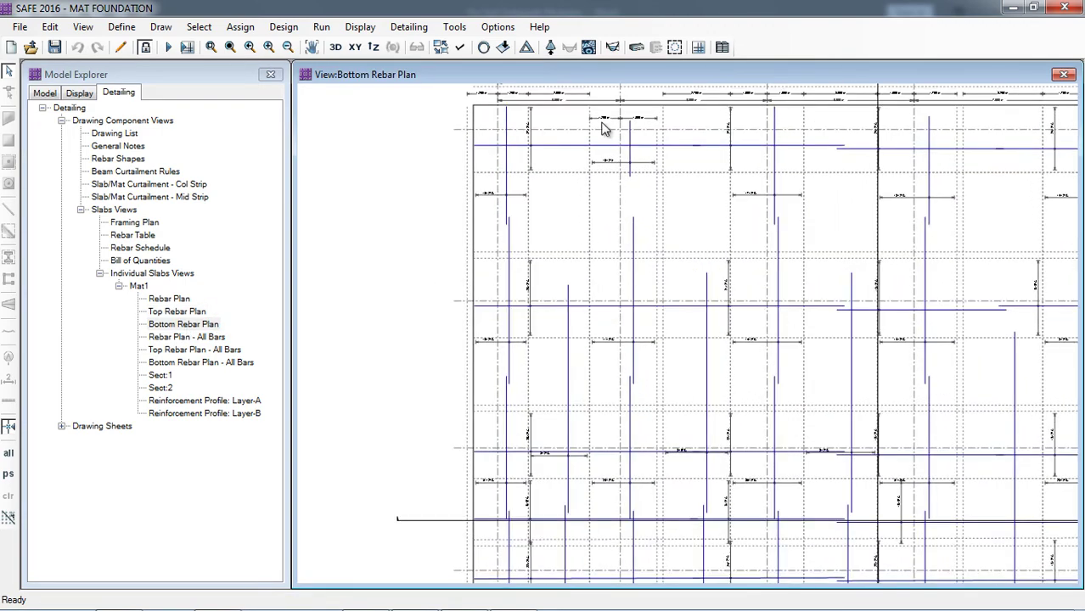
scroll(378, 85, "up", 1)
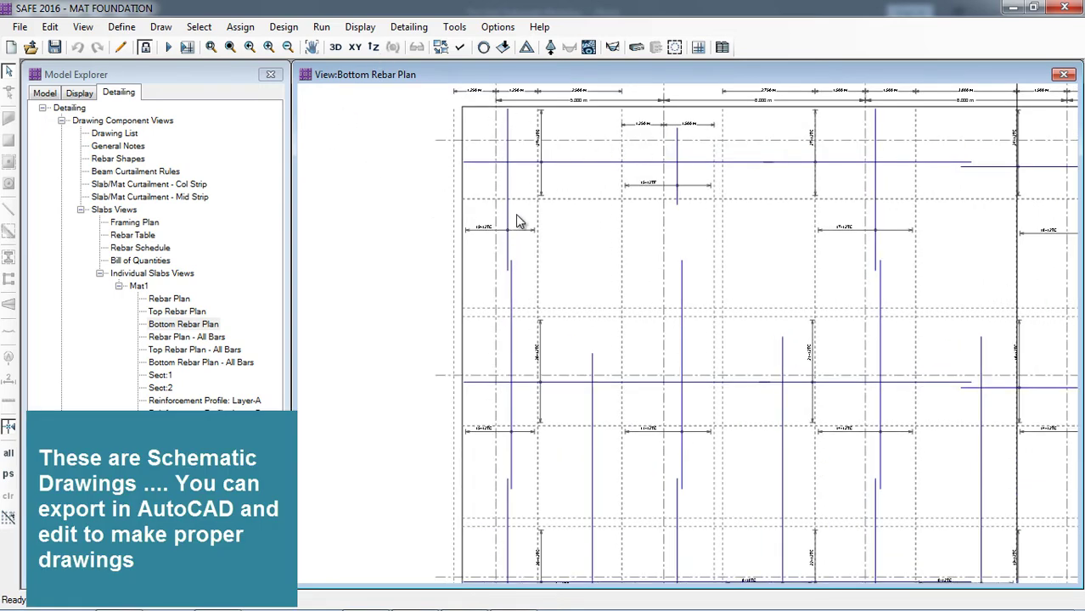
scroll(501, 268, "up", 5)
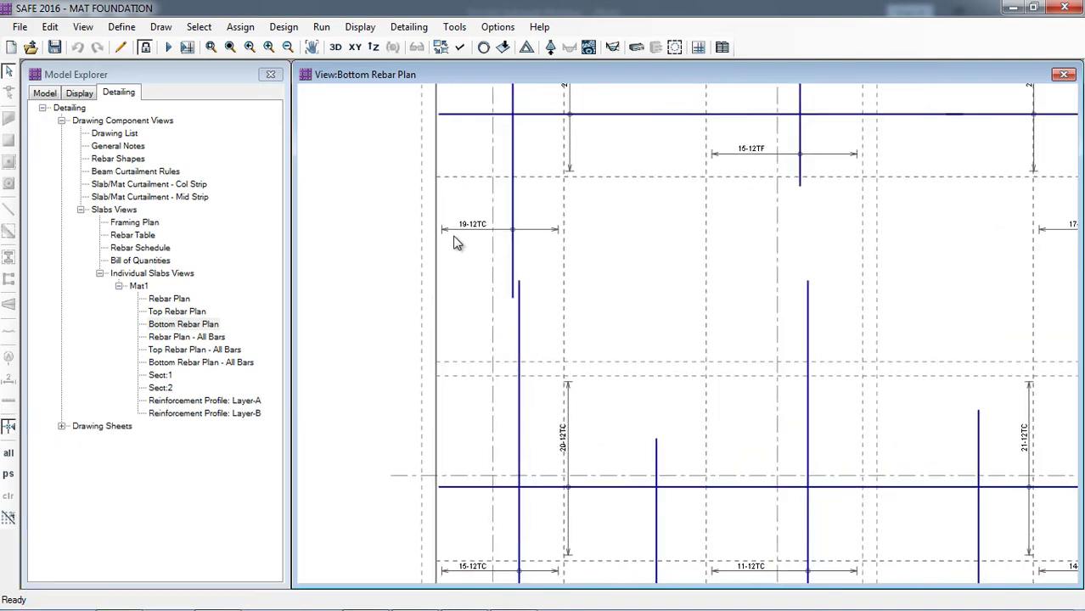
Step: View the all-bars top and bottom rebar plans of Mat1, its Sect:1 section, and the Layer-A reinforcement profile
left_click(170, 349)
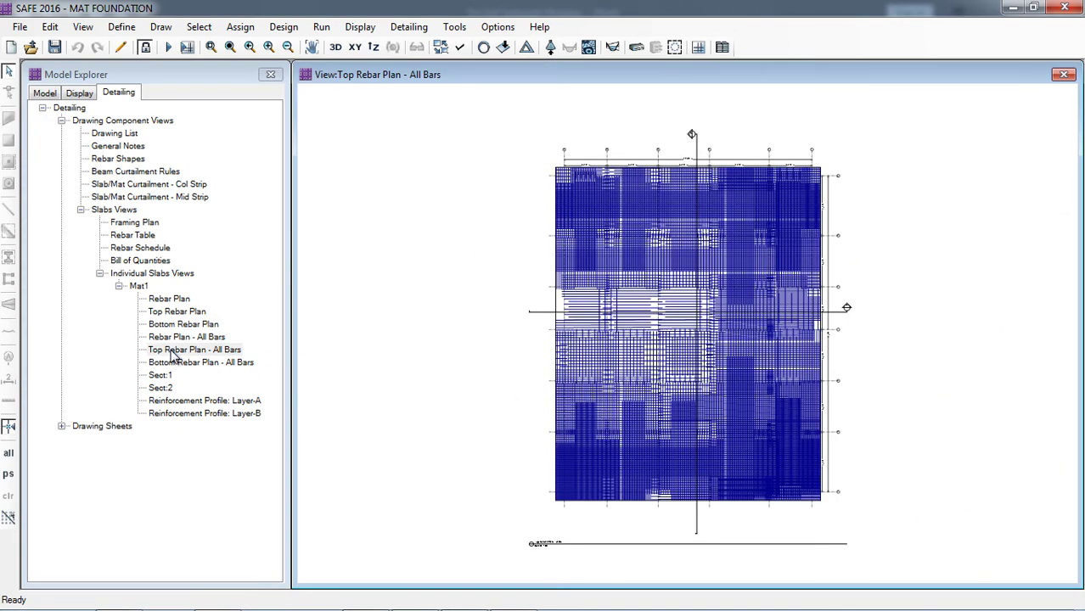
left_click(188, 365)
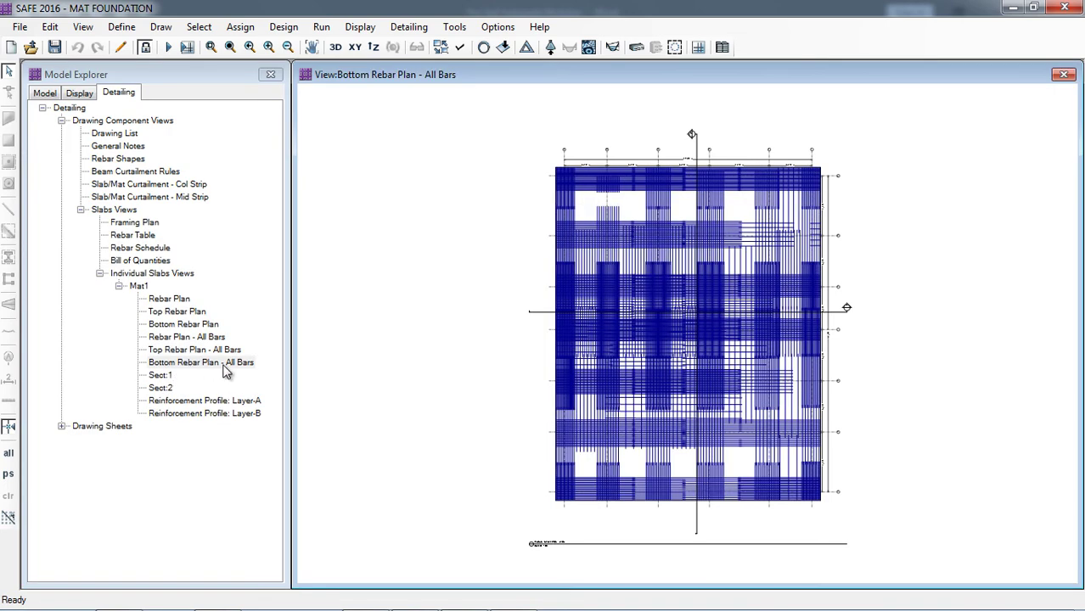
left_click(162, 378)
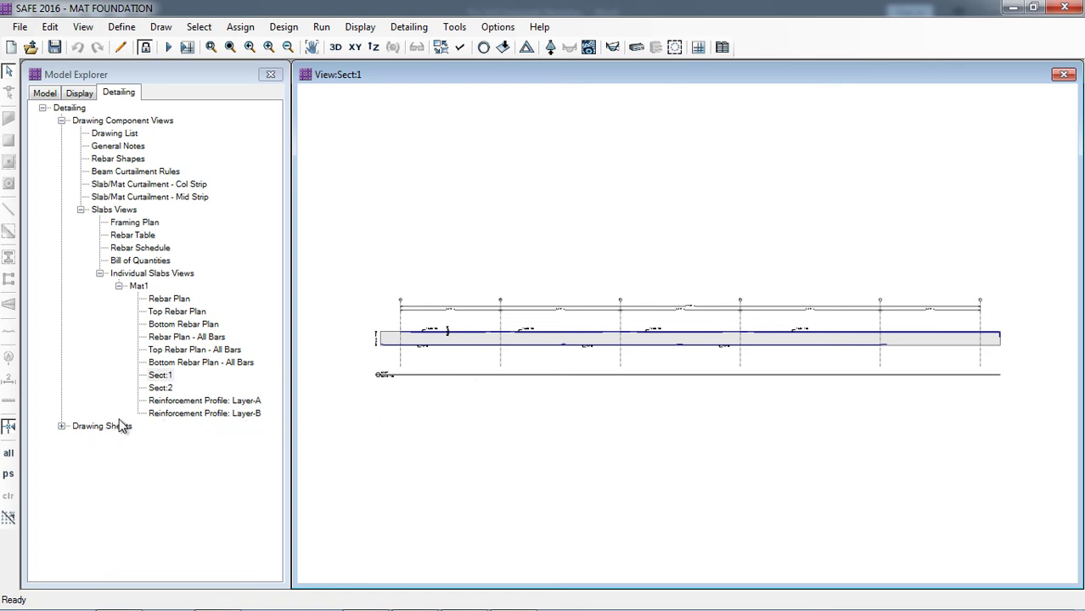
left_click(192, 402)
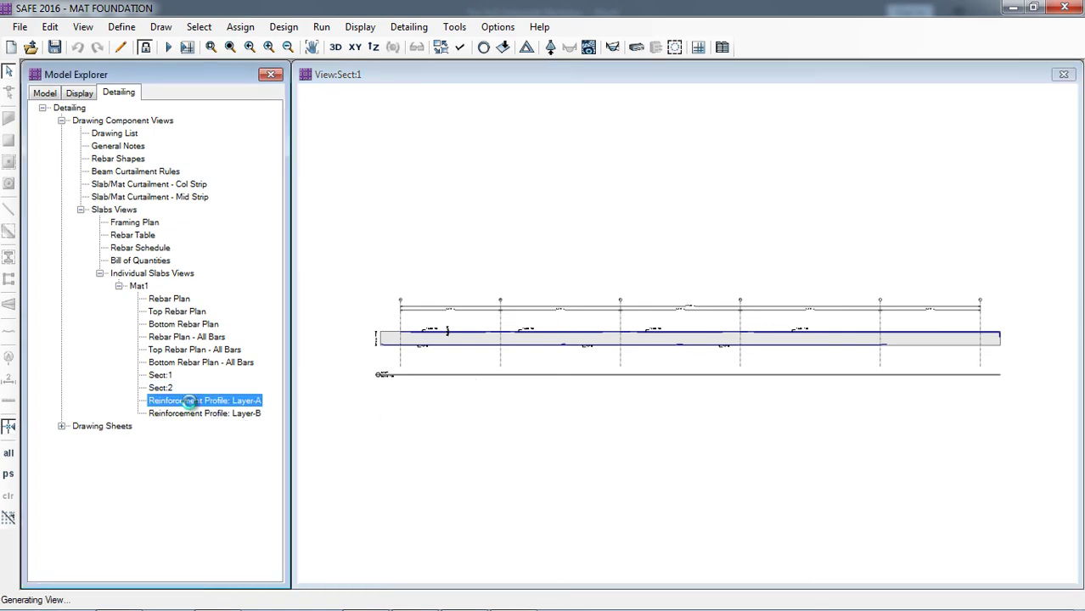
scroll(582, 157, "up", 5)
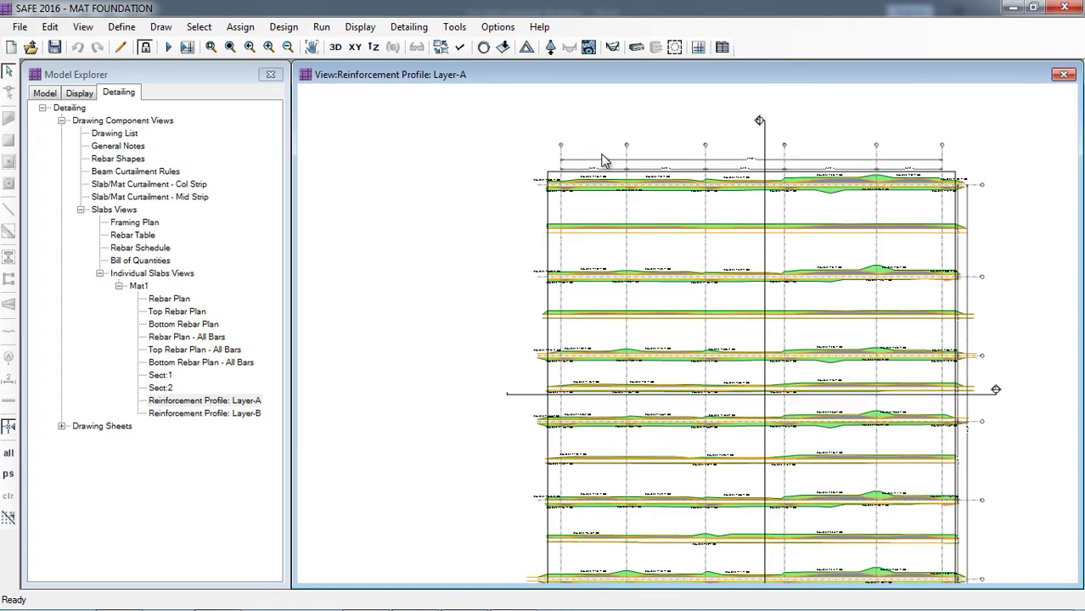
Step: Examine the provided reinforcement percentages between grids A and C on Mat1's Layer-A profile, and open the Layer-B reinforcement profile
scroll(603, 161, "up", 4)
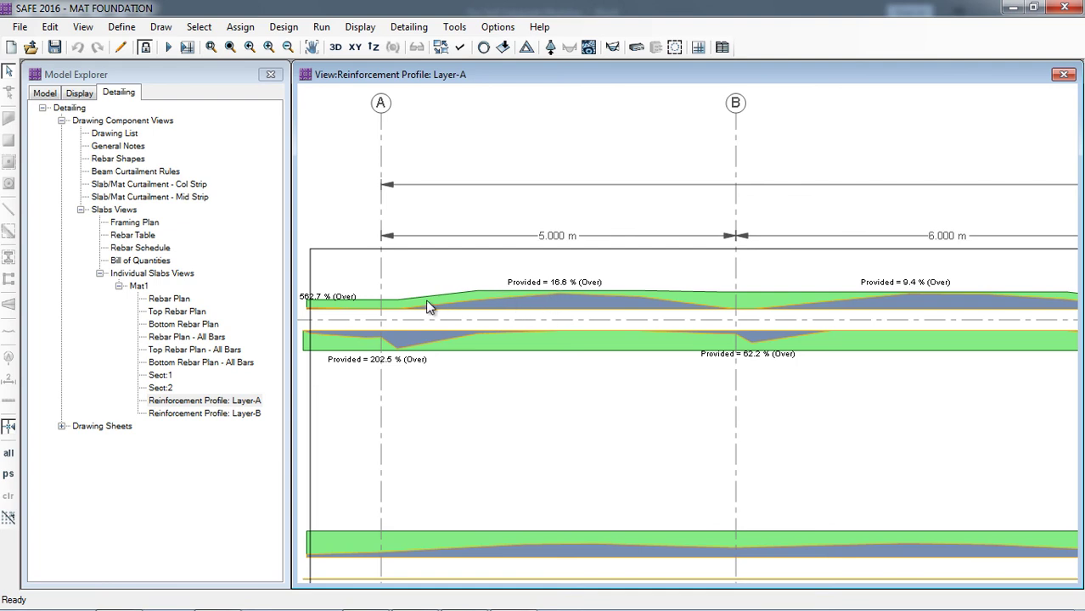
scroll(426, 299, "down", 1)
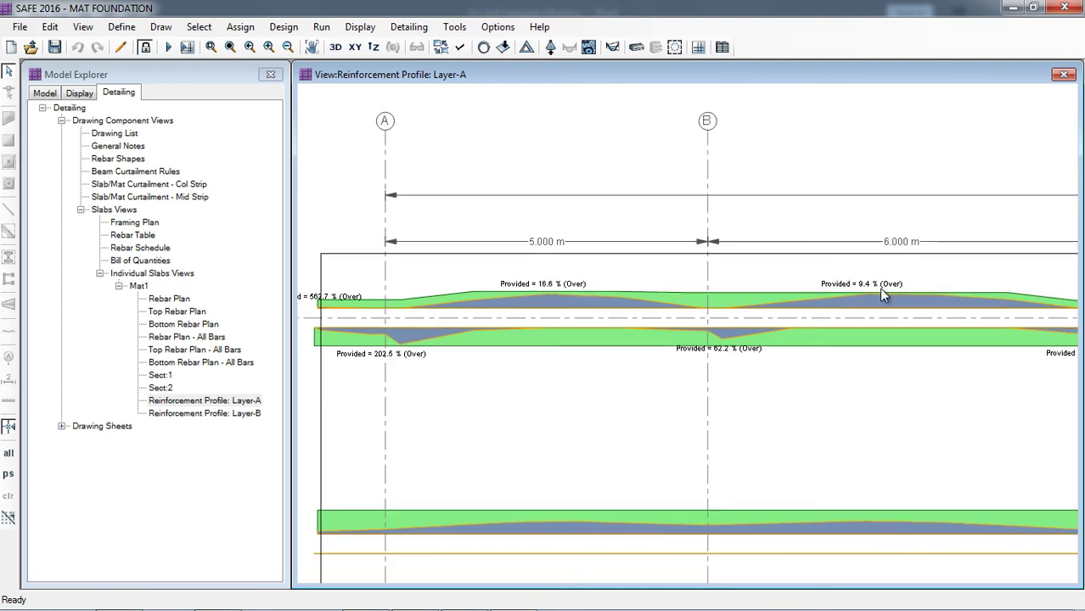
scroll(357, 370, "up", 2)
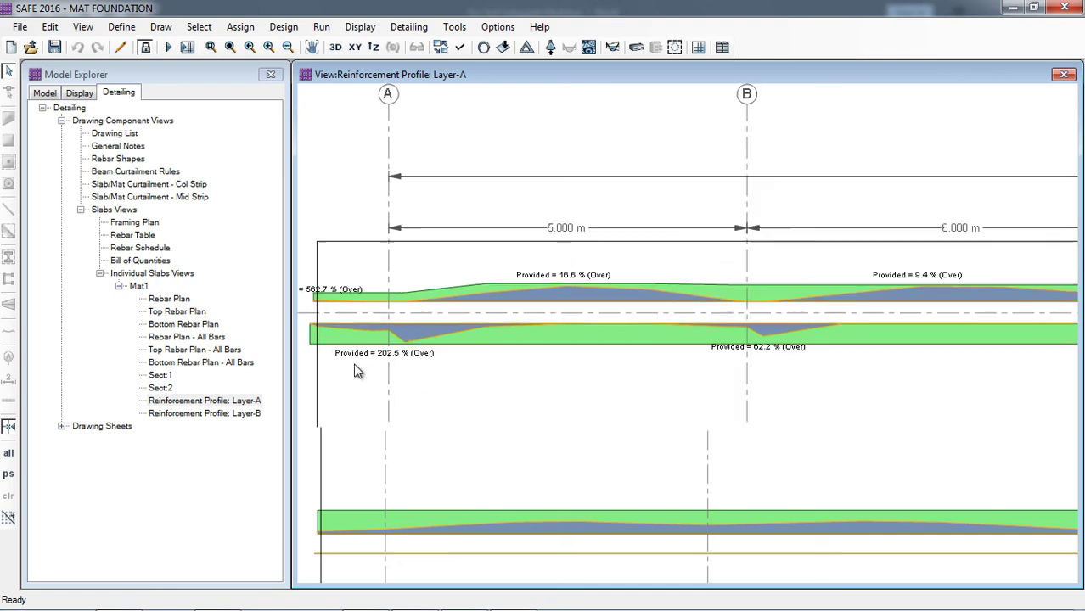
scroll(357, 369, "down", 1)
scroll(356, 238, "down", 4)
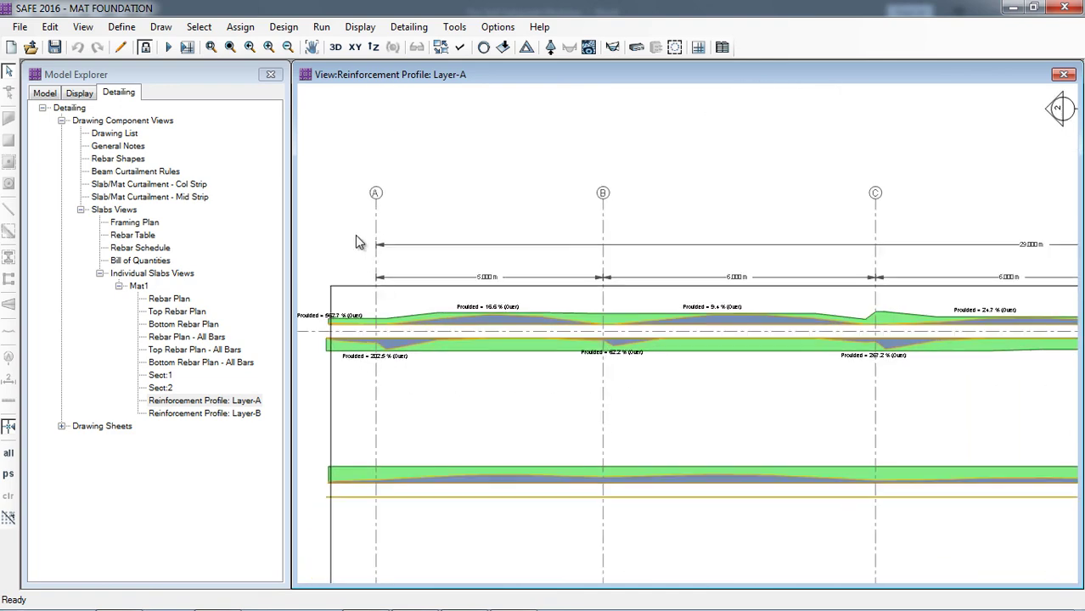
scroll(356, 238, "down", 2)
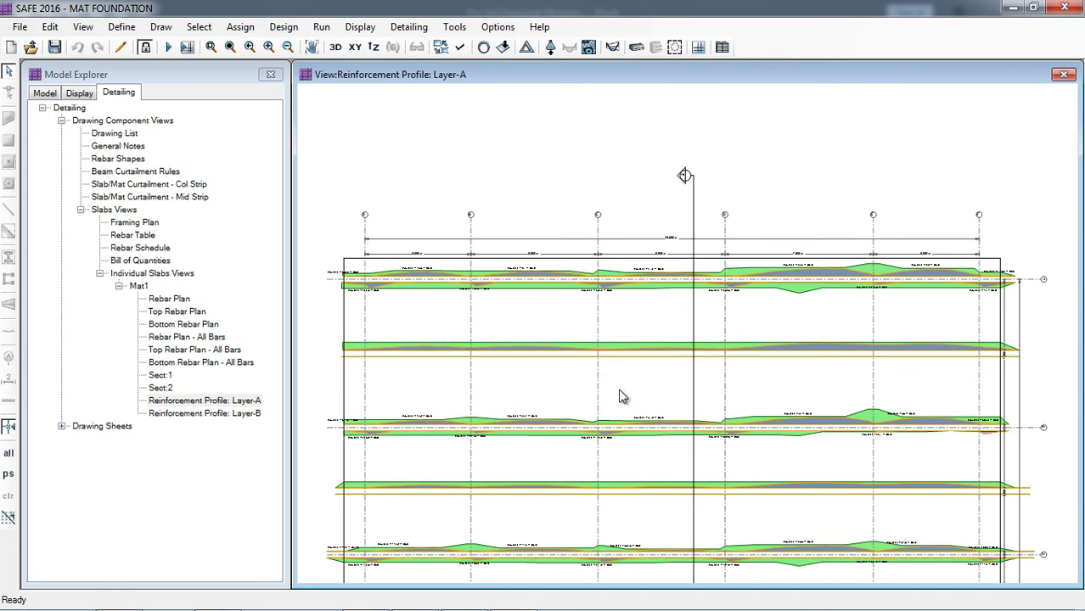
scroll(440, 211, "down", 3)
double_click(239, 419)
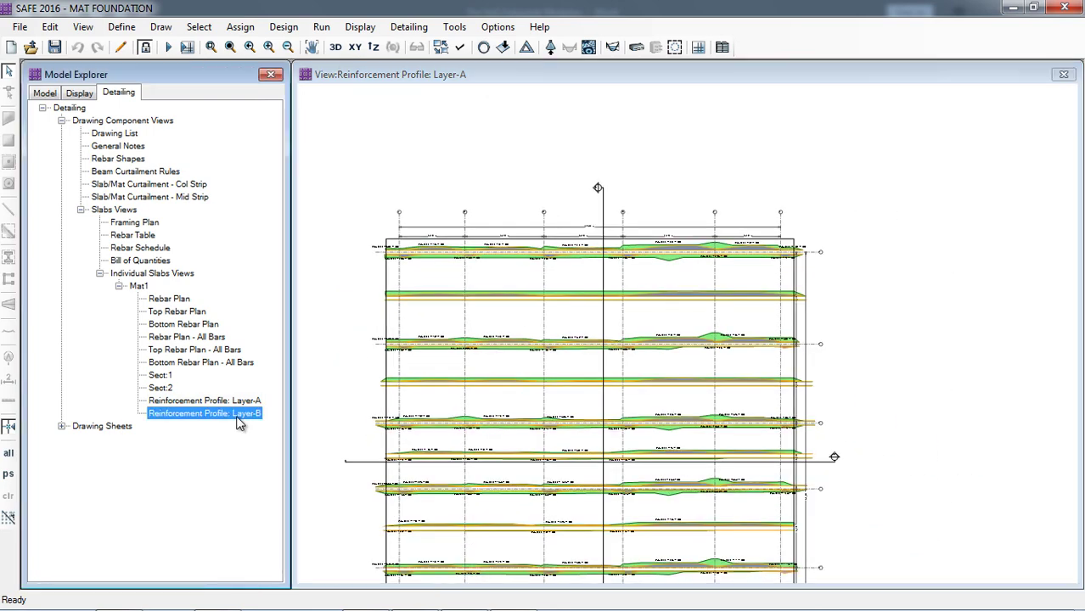